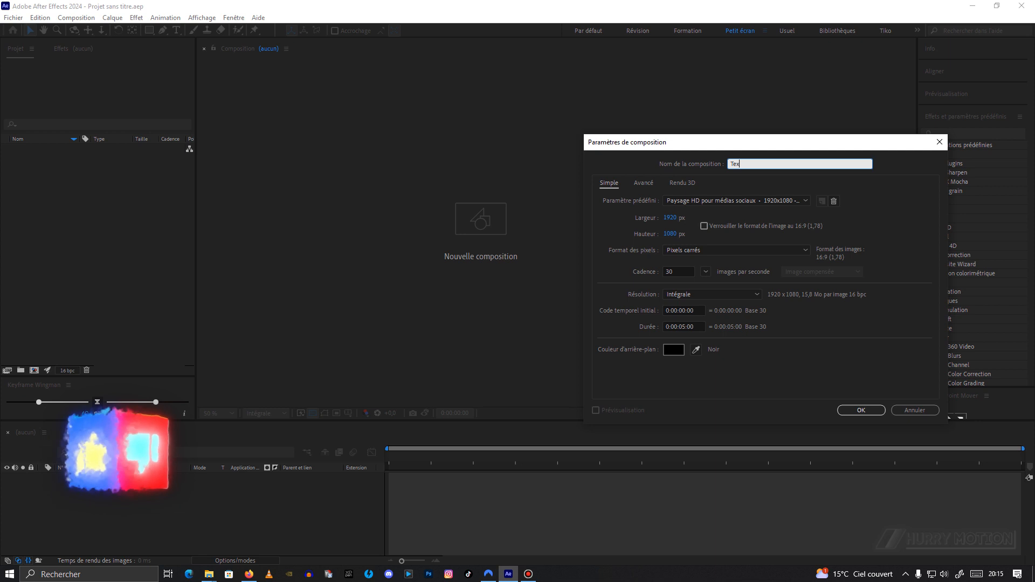
Name the new composition Texte/Logo and create it at 1920 x 1080, 30 fps, 5 seconds long.
text(xte/Logo)
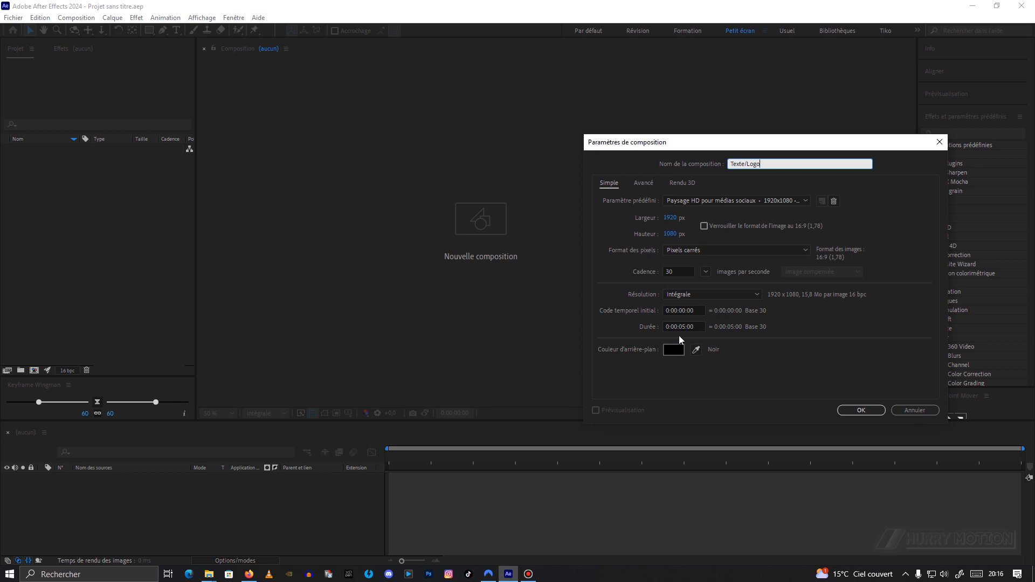
click(854, 410)
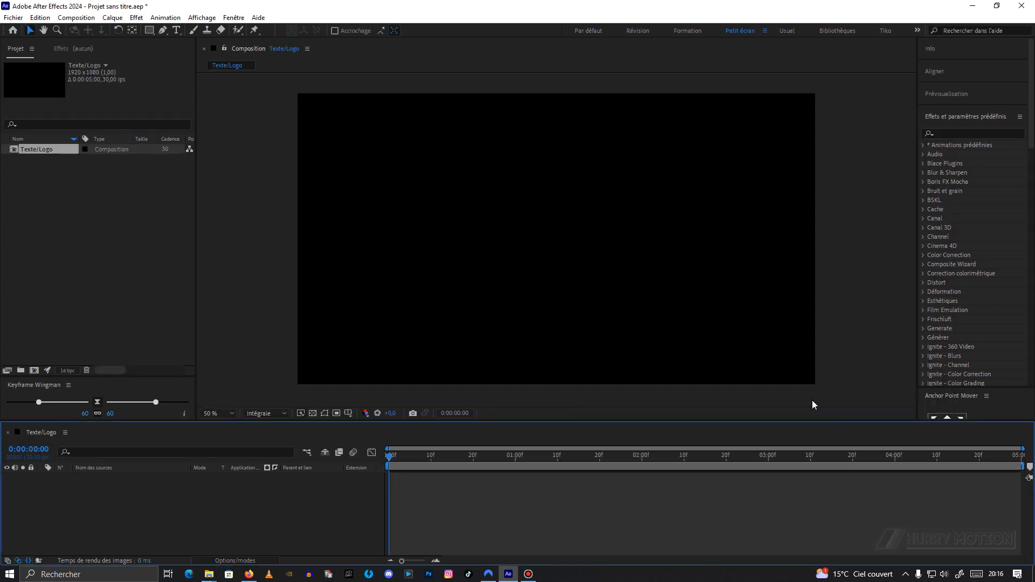
Add a text layer reading "Bumblebee" to the Texte/Logo composition with the Text tool.
click(176, 30)
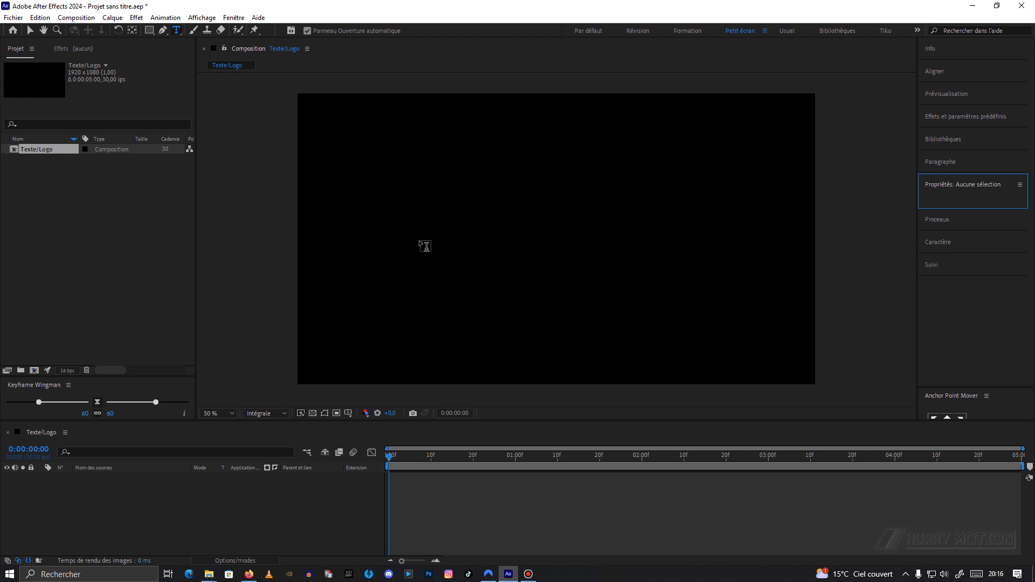
click(424, 237)
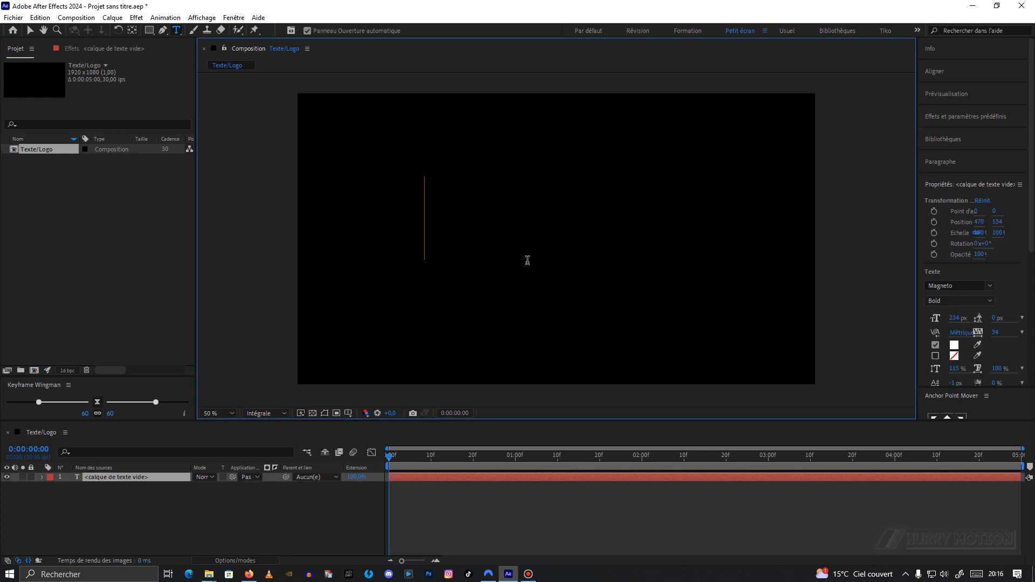
text(Bum)
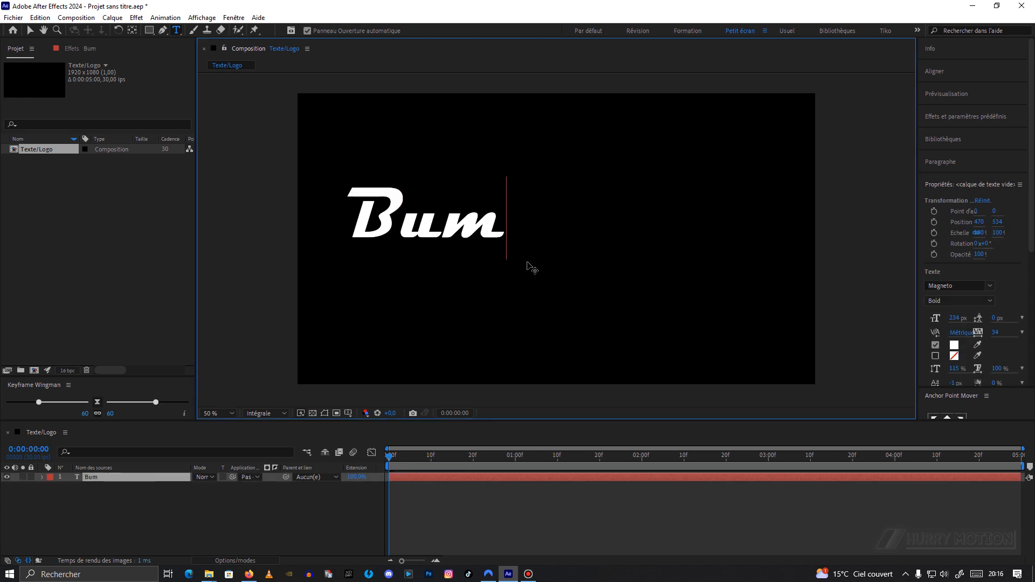
text(blebee)
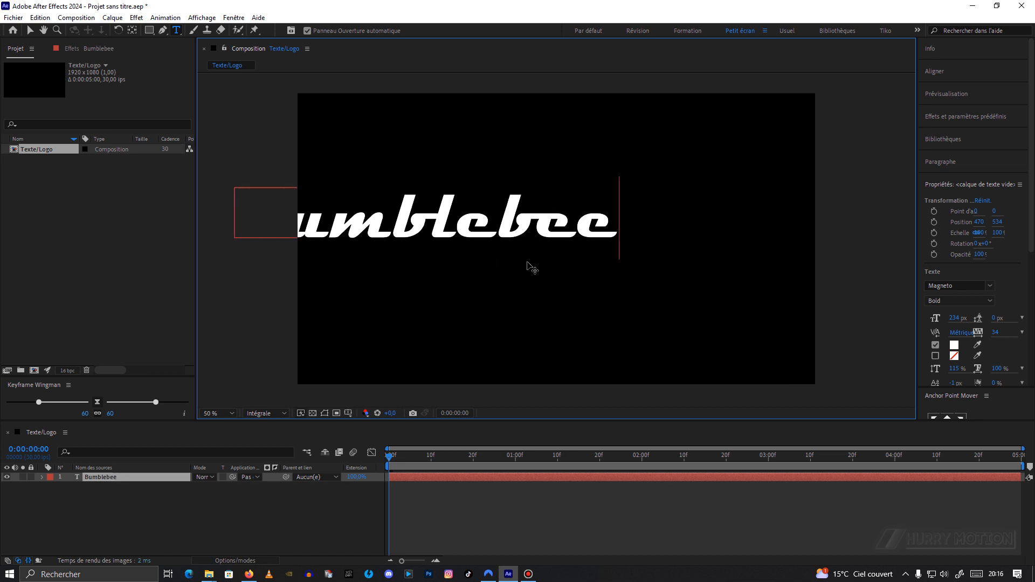
click(31, 30)
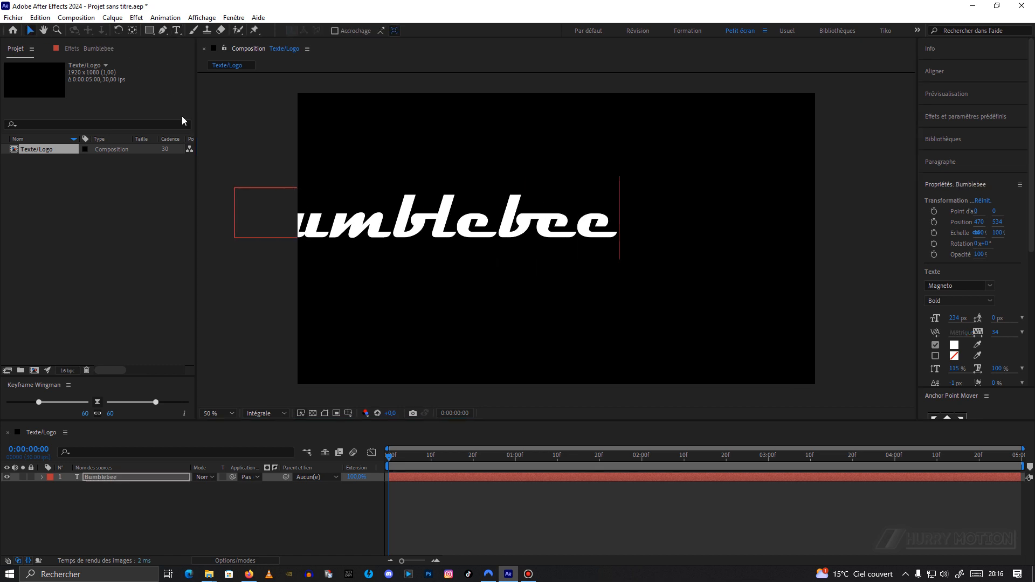
Move the Bumblebee text fully into the frame, centre it horizontally and vertically in the composition, and show its character settings.
drag(423, 236, 540, 246)
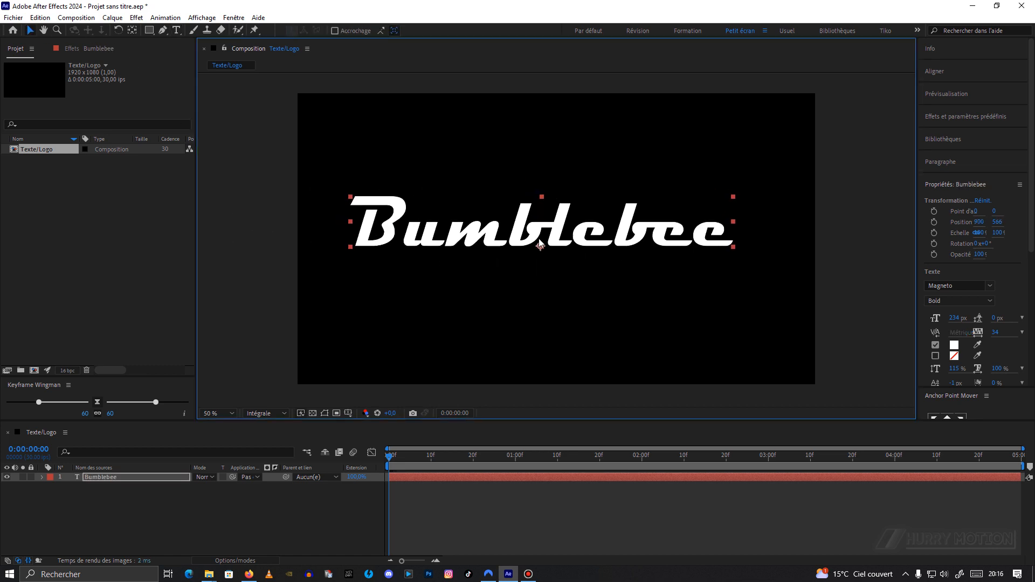
click(943, 75)
click(947, 111)
click(1002, 111)
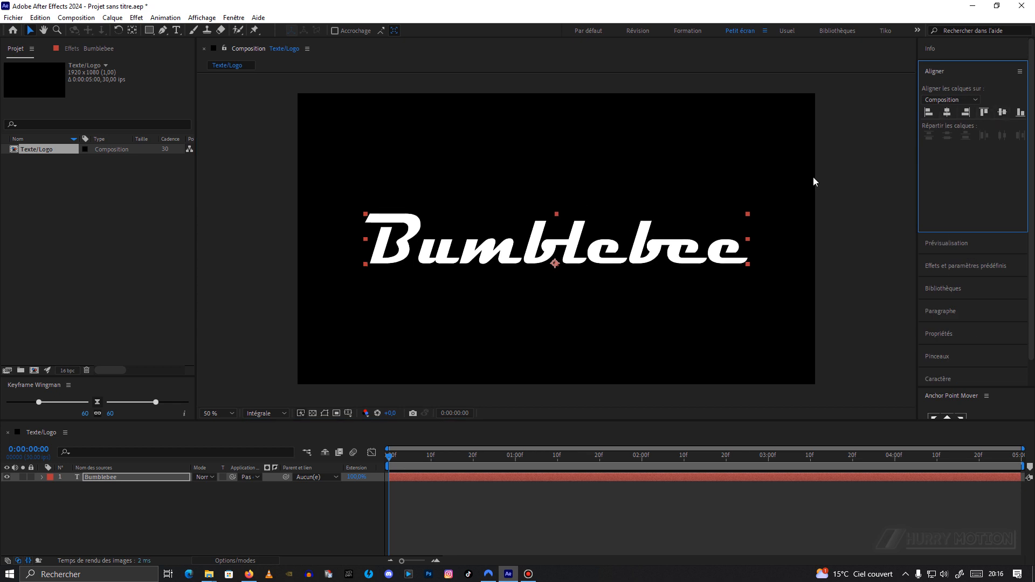
scroll(938, 349, down, 1)
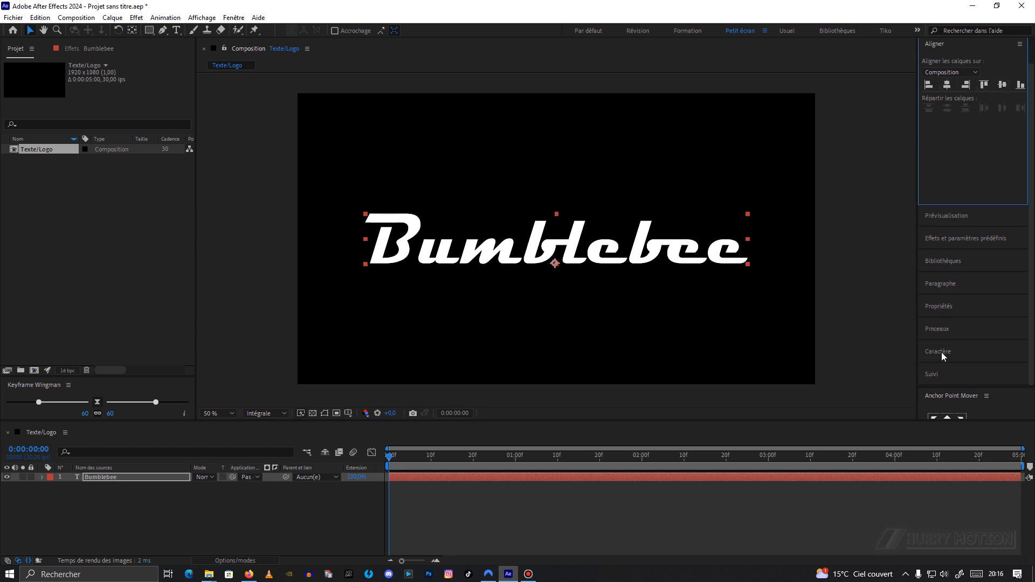
click(950, 353)
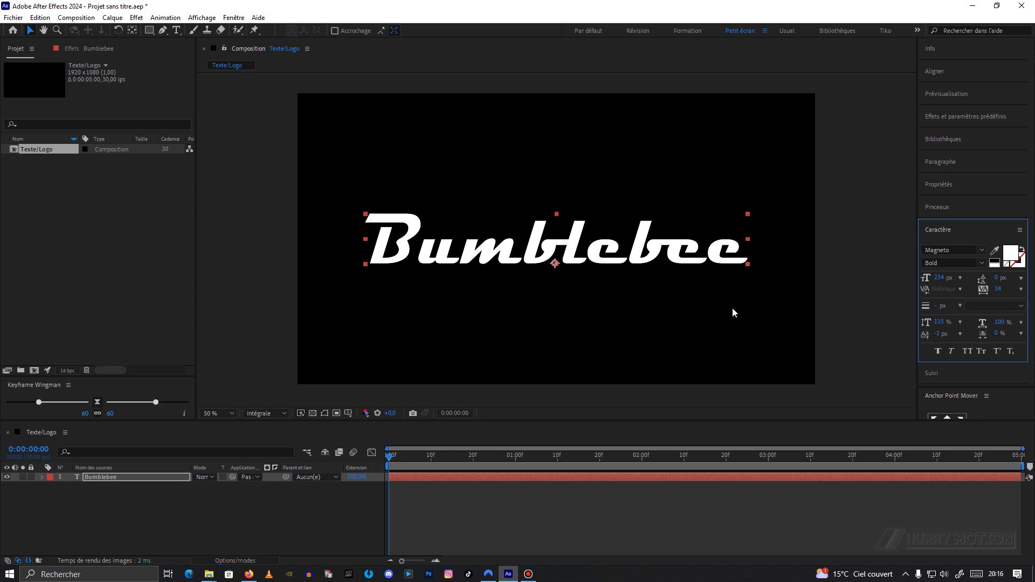
Add a tracking (Approche) animator to the Bumblebee text layer and set its tracking amount to 40.
mouse_move(390, 458)
mouse_down()
mouse_move(457, 459)
mouse_move(389, 458)
mouse_up()
click(42, 478)
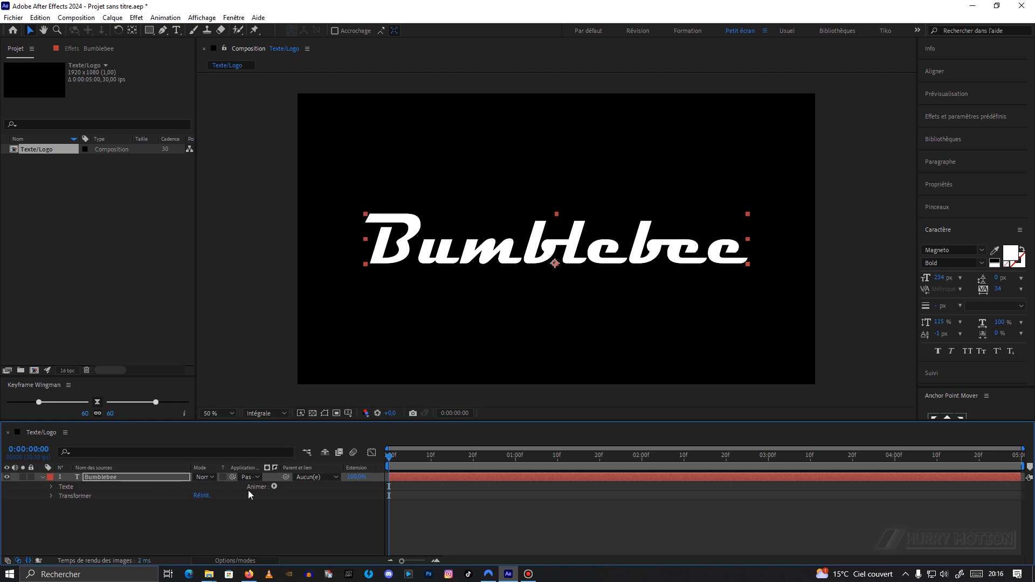
click(274, 487)
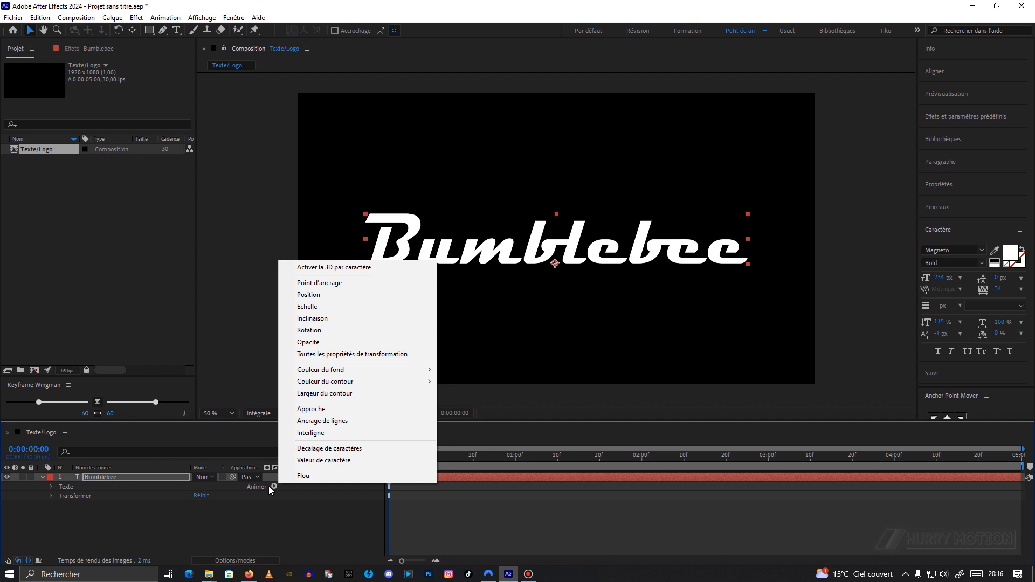
click(325, 410)
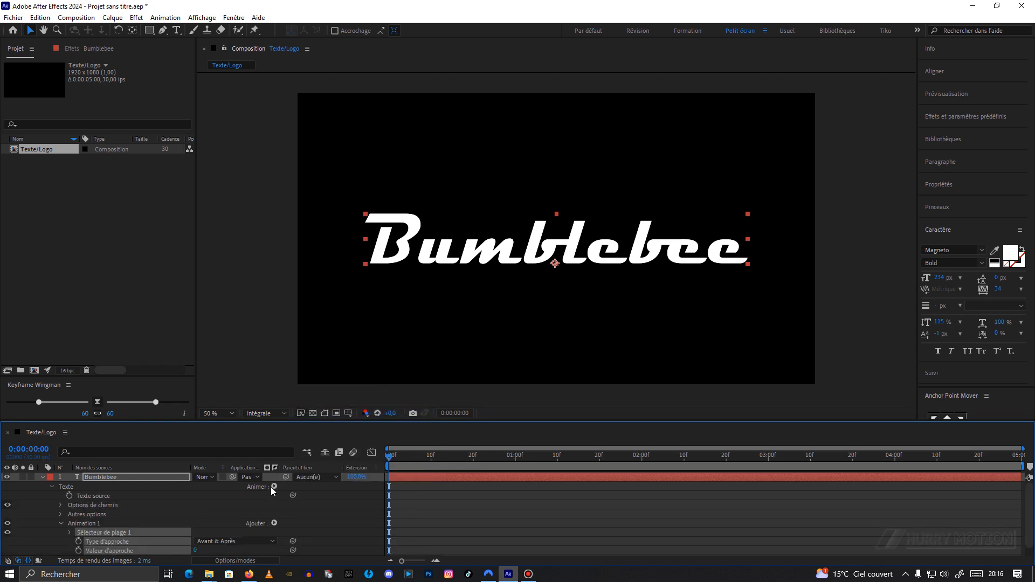
drag(195, 550, 219, 551)
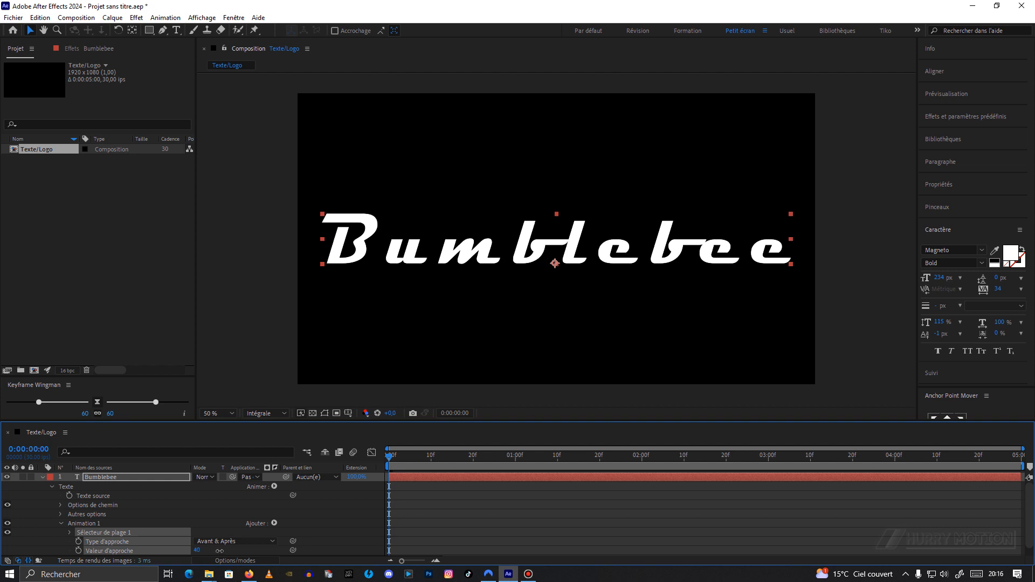
Keyframe the range selector's End (Fin) from 100% at 0 s to 0% at 2 s and scrub through the animation.
click(68, 531)
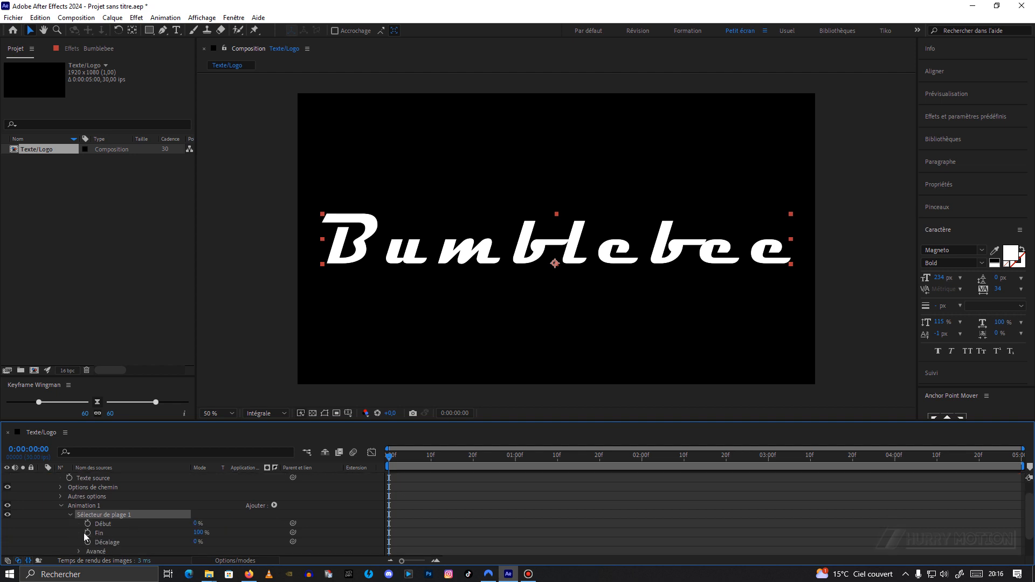
click(88, 533)
click(460, 457)
drag(505, 460, 642, 473)
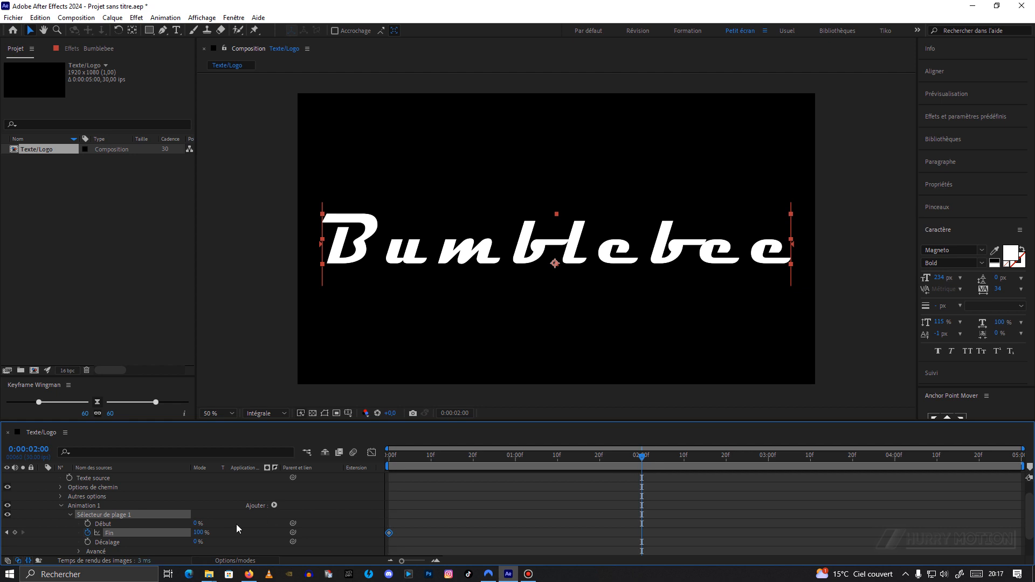
drag(200, 533, 147, 537)
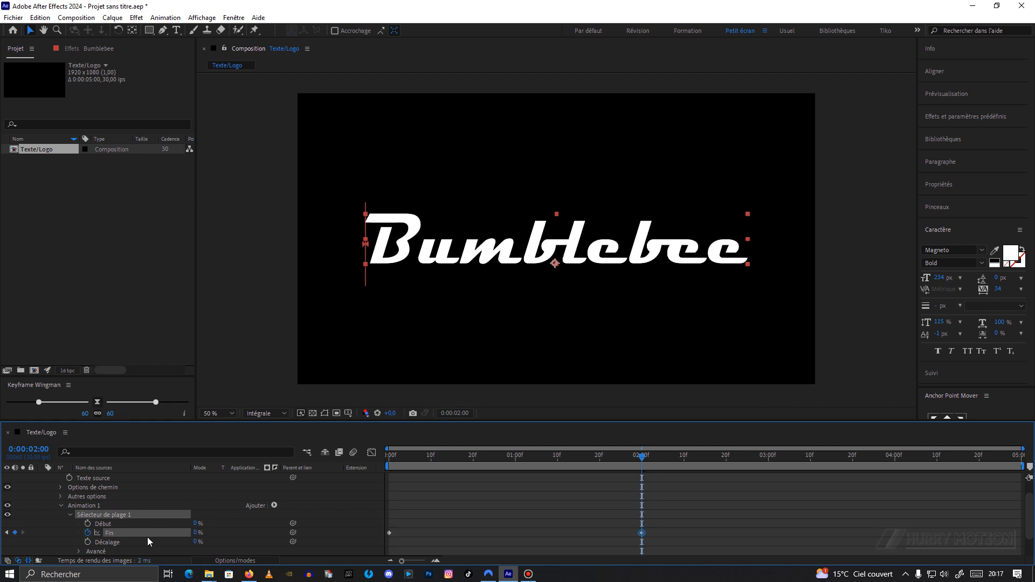
drag(616, 458, 519, 476)
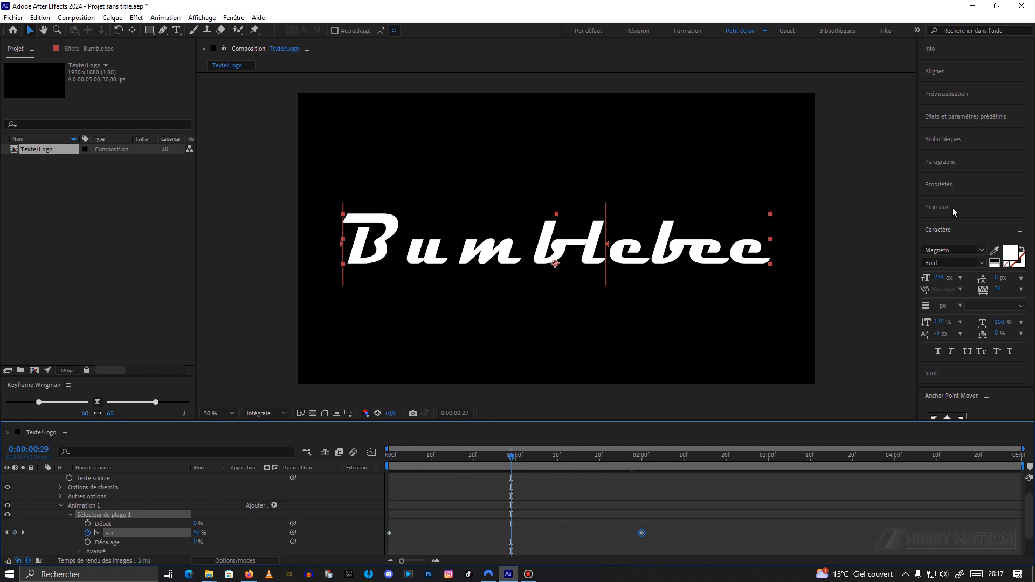
Try left paragraph alignment on the Bumblebee text and set it back to centred.
click(952, 165)
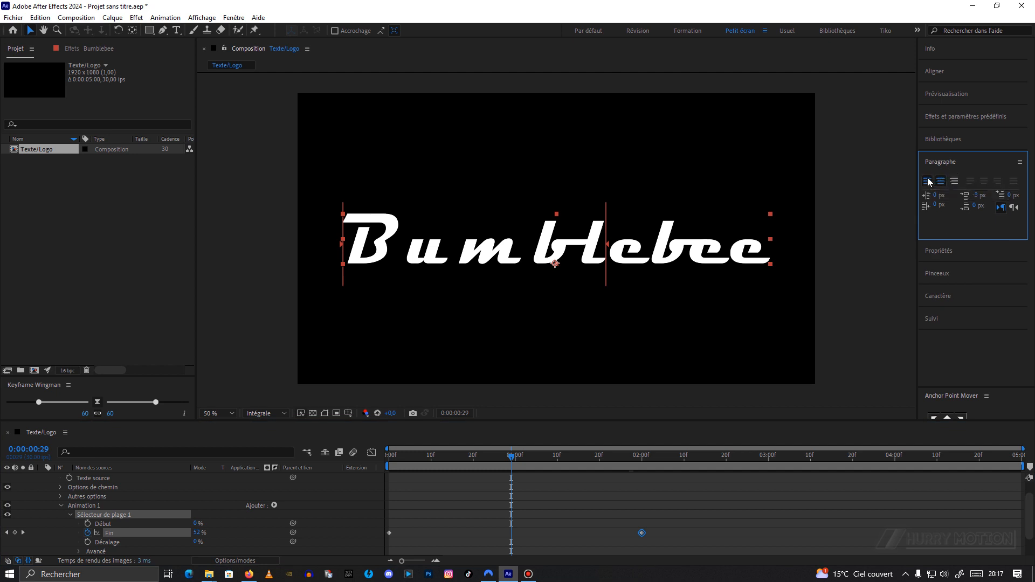
click(927, 180)
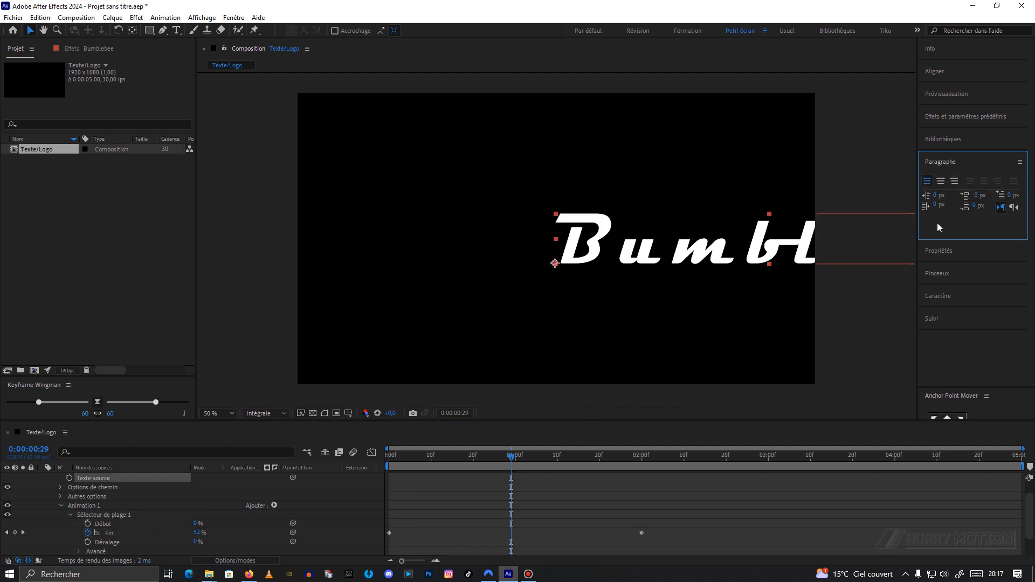
click(941, 180)
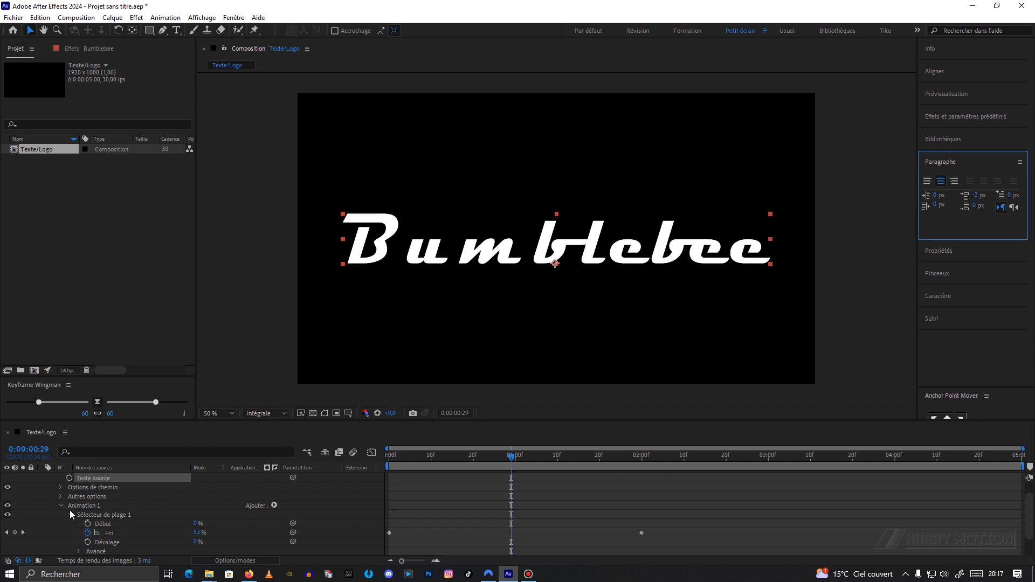
In the range selector's advanced options, base the selection on lines (Lignes) and scrub through the evenly spaced tracking animation.
click(78, 552)
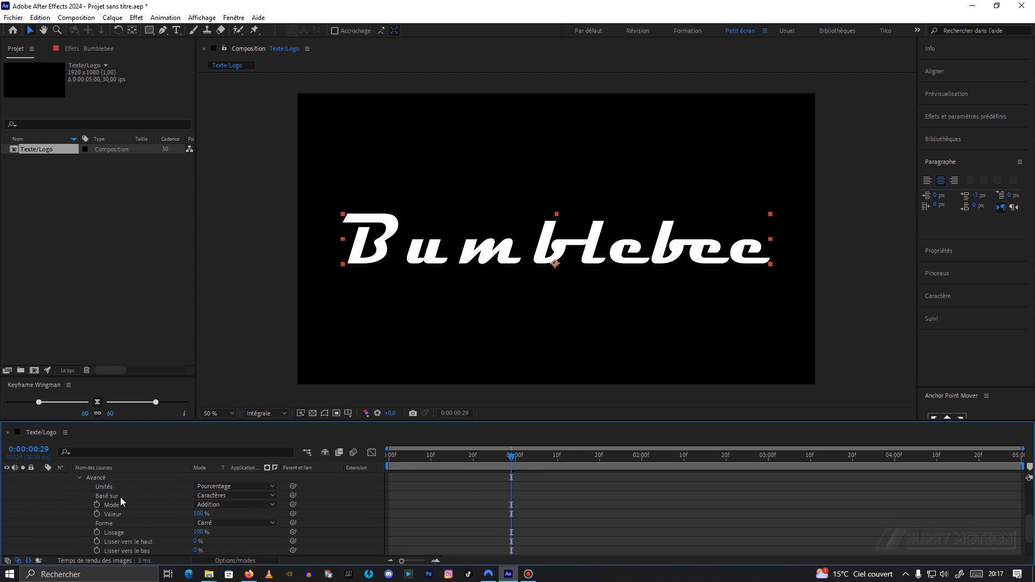
click(212, 495)
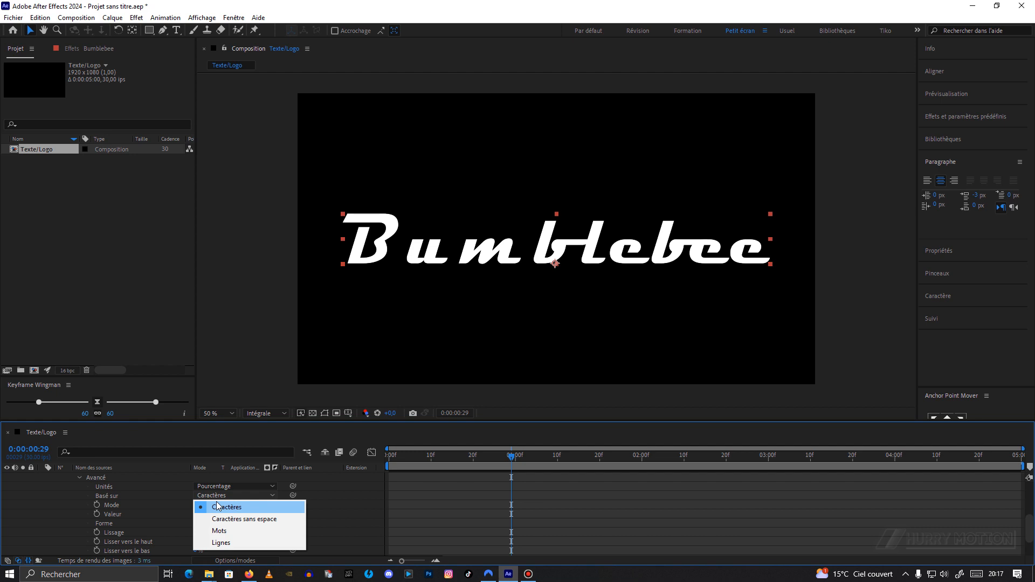
click(218, 507)
drag(510, 459, 448, 466)
click(213, 495)
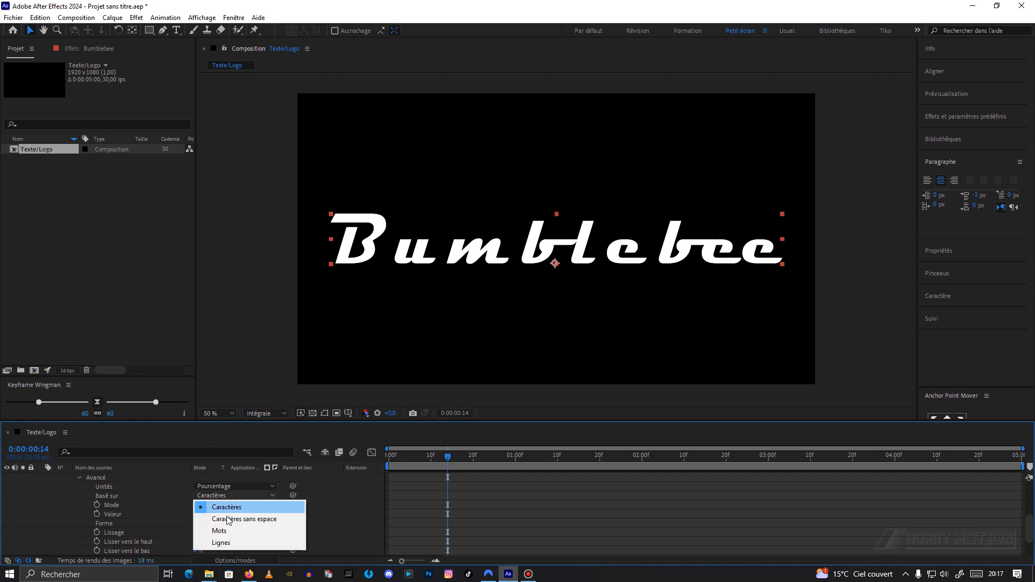
click(241, 543)
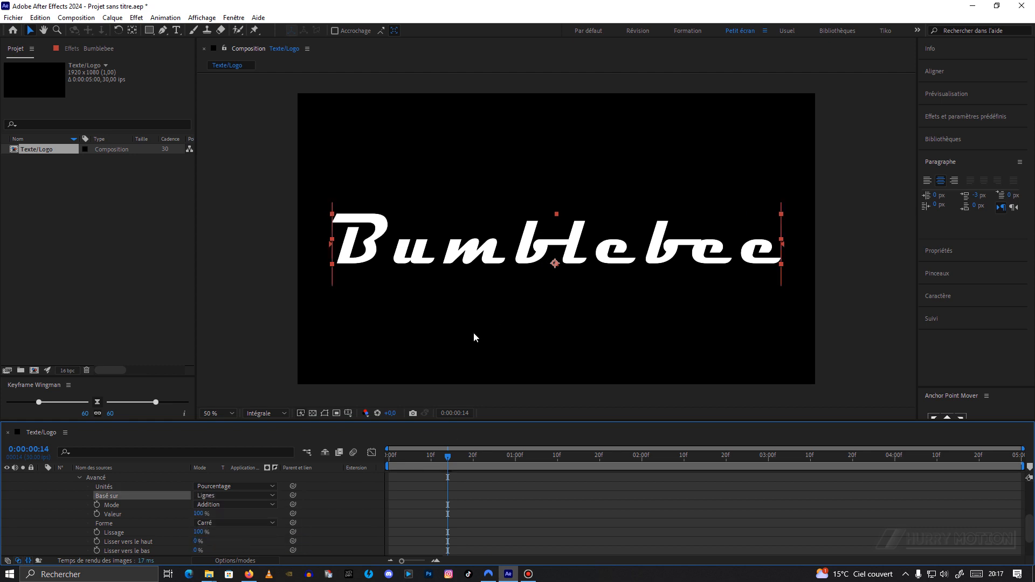
drag(448, 459, 486, 469)
Show only the text layer's keyframed properties and apply Easy Ease to both End (Fin) keyframes.
scroll(85, 499, up, 3)
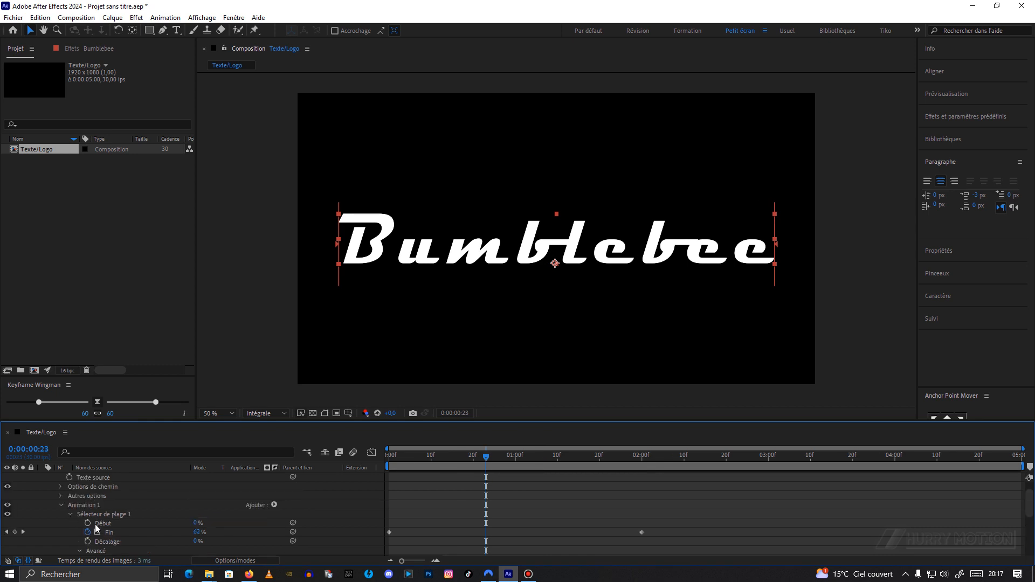
scroll(79, 516, up, 1)
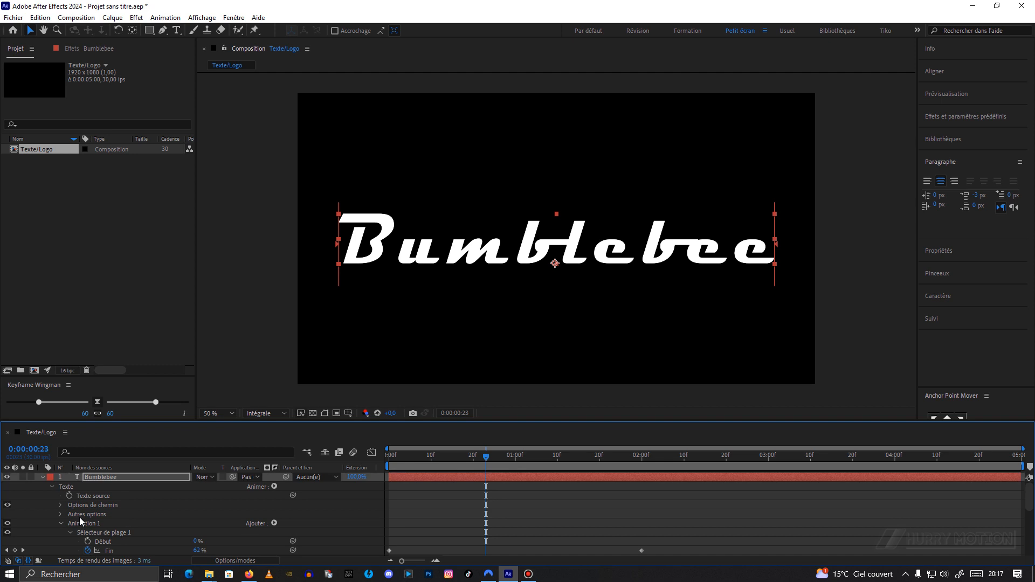
click(43, 477)
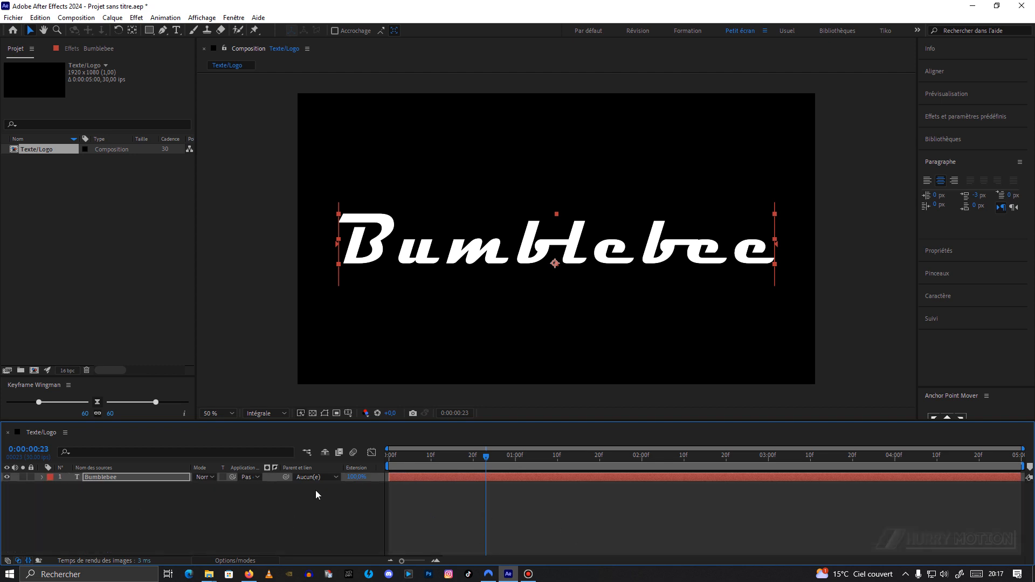
key(u)
drag(658, 490, 374, 512)
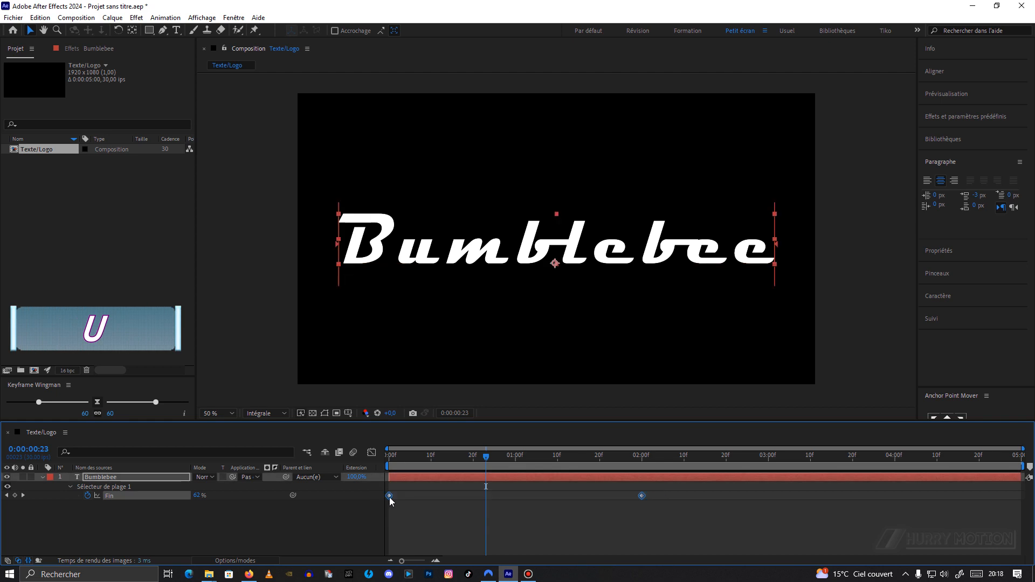
key(F9)
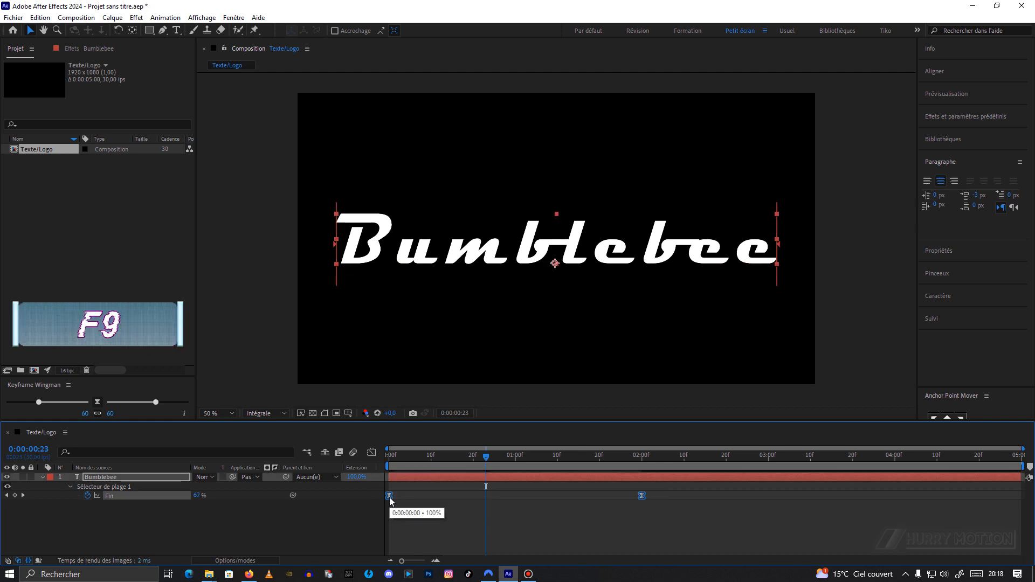
right_click(390, 498)
mouse_move(441, 491)
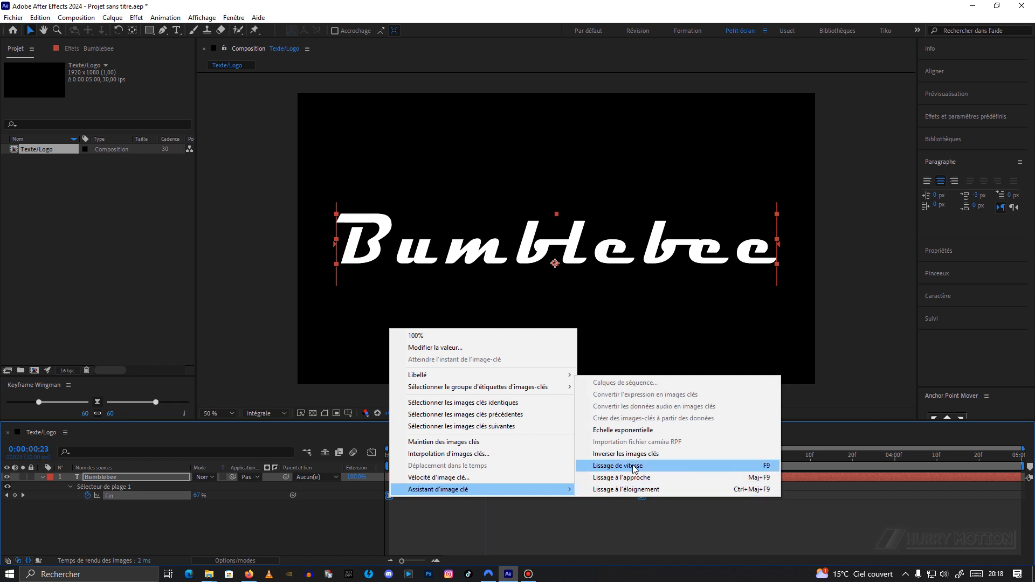
click(578, 515)
Play back the eased tracking animation from the start of the composition and stop just past 2 s.
drag(486, 456, 367, 466)
key(space)
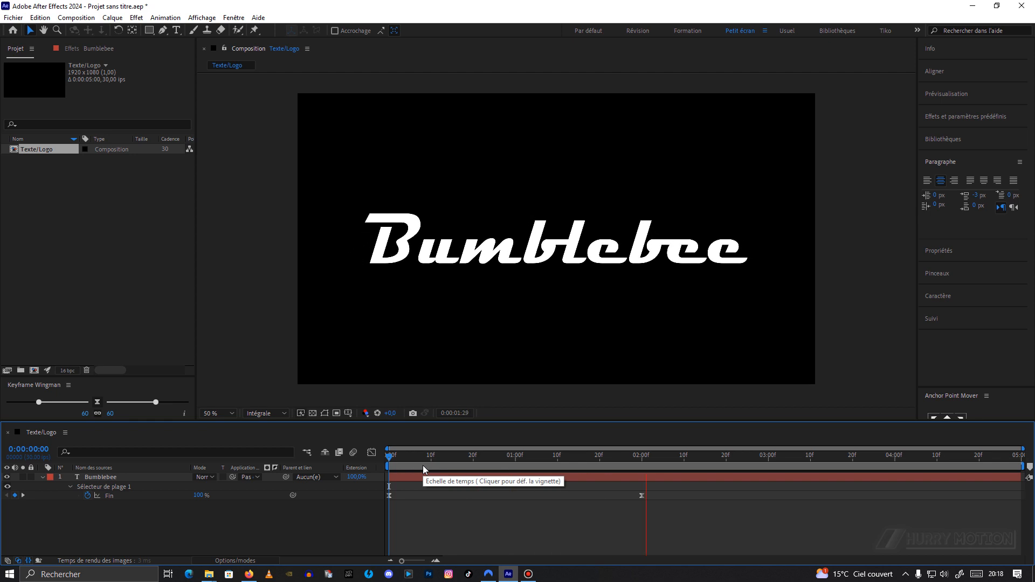
drag(640, 457, 692, 459)
key(space)
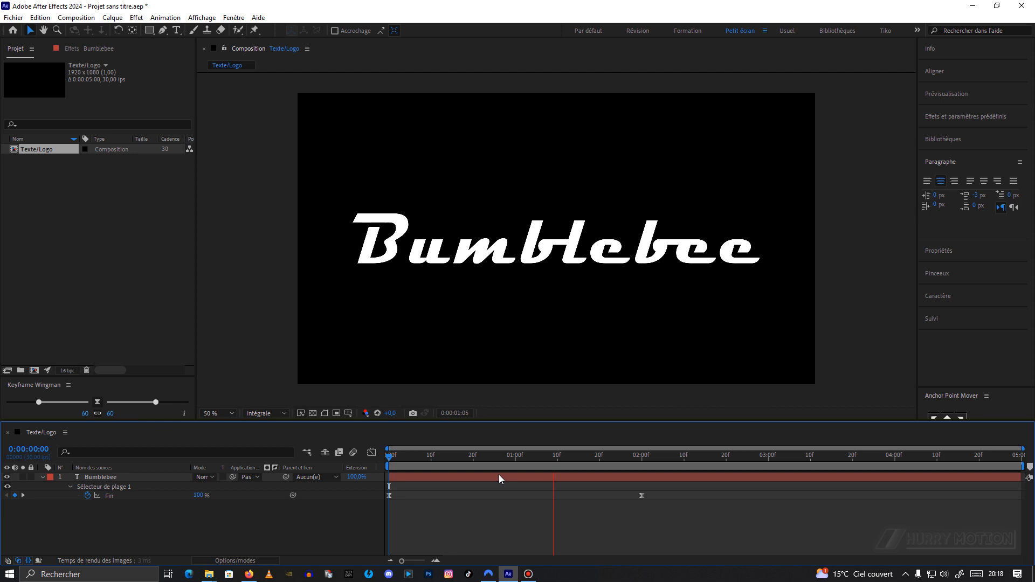
key(space)
click(175, 516)
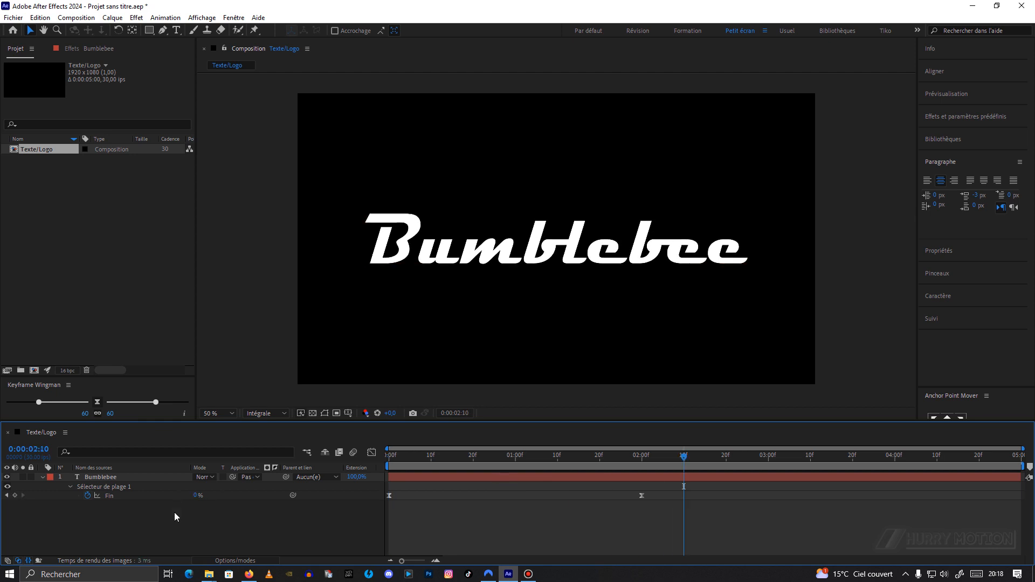
Create a new 1920 x 1080, 30 fps, five-second composition named Reflection Map.
click(14, 53)
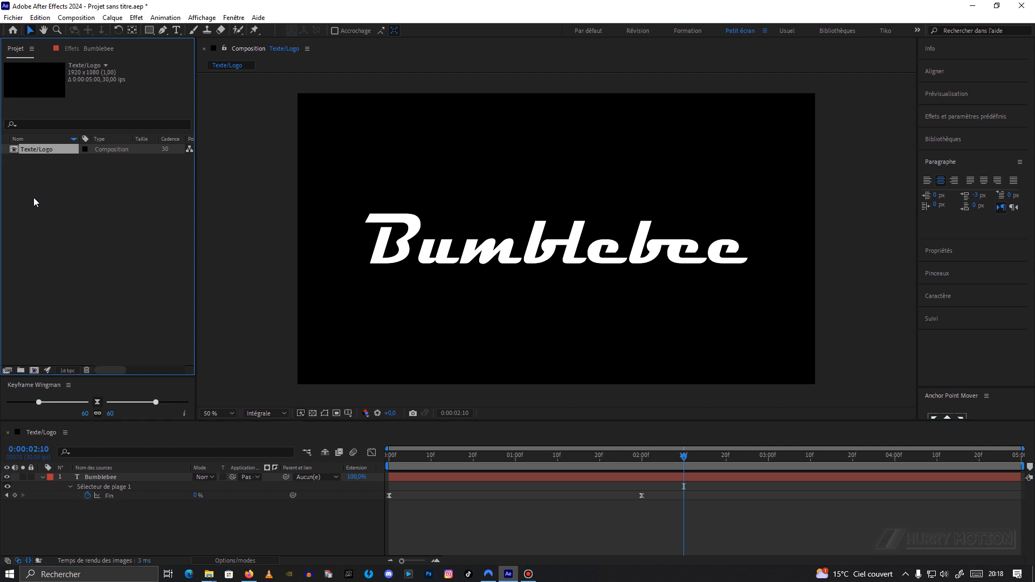
click(35, 371)
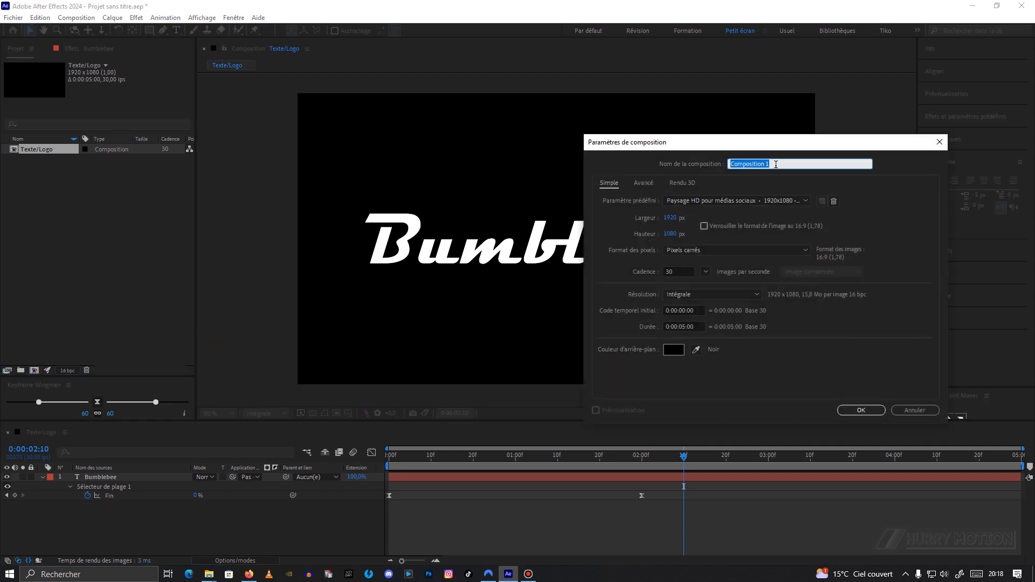
text(Reflection Map)
click(861, 410)
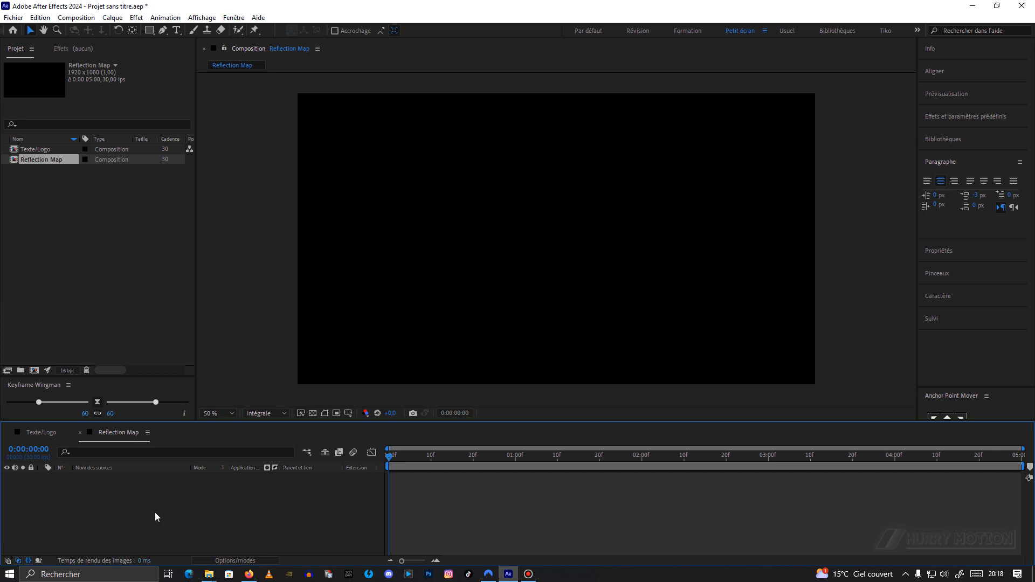
Add a composition-sized black solid named Map and apply the Bruit fractal effect to it.
key(ctrl+y)
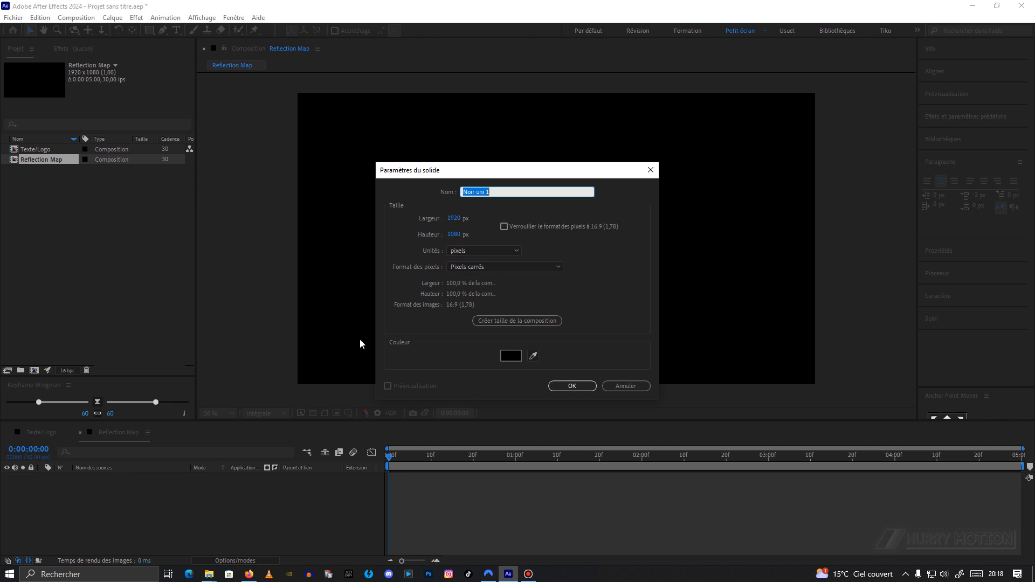
text(Map)
click(556, 388)
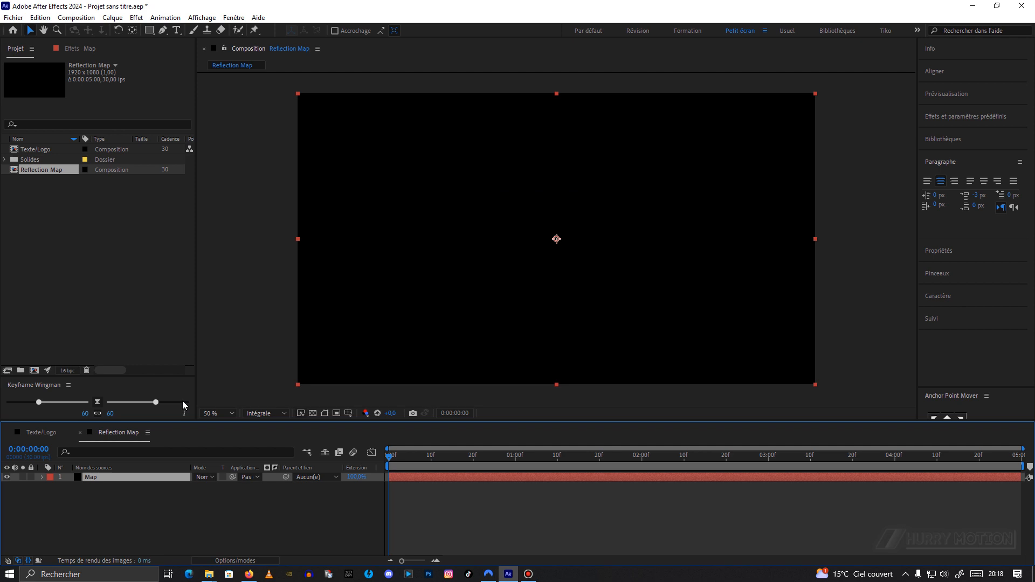
key(ctrl+space)
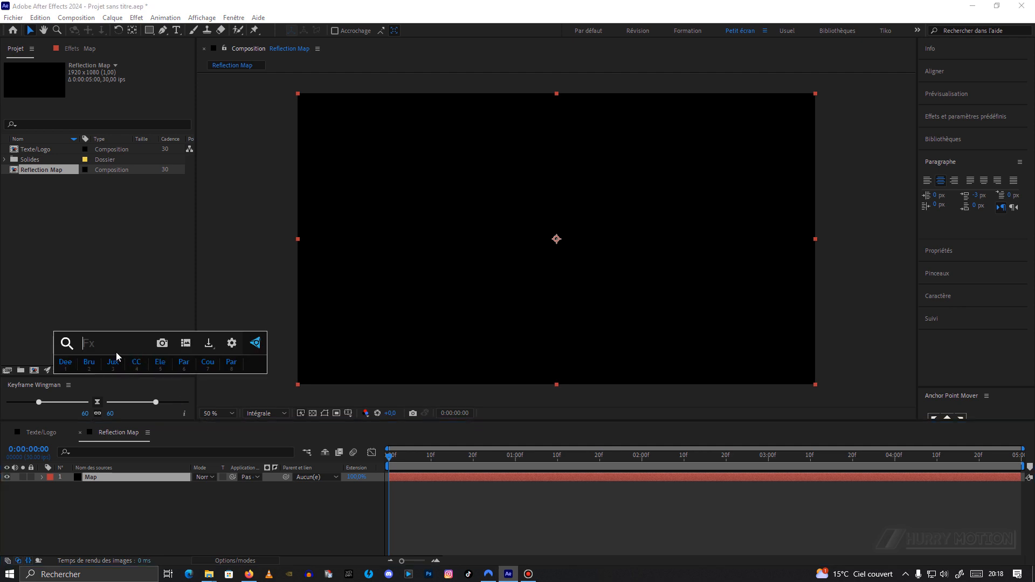
click(86, 364)
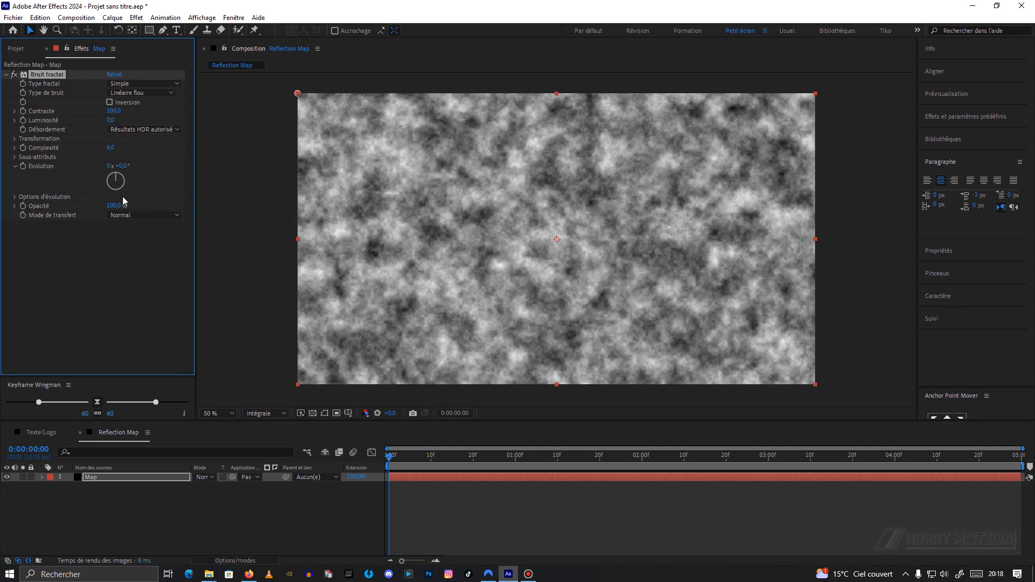
Review the effect shortcuts stored in the quick effect search's settings and close them.
key(ctrl+space)
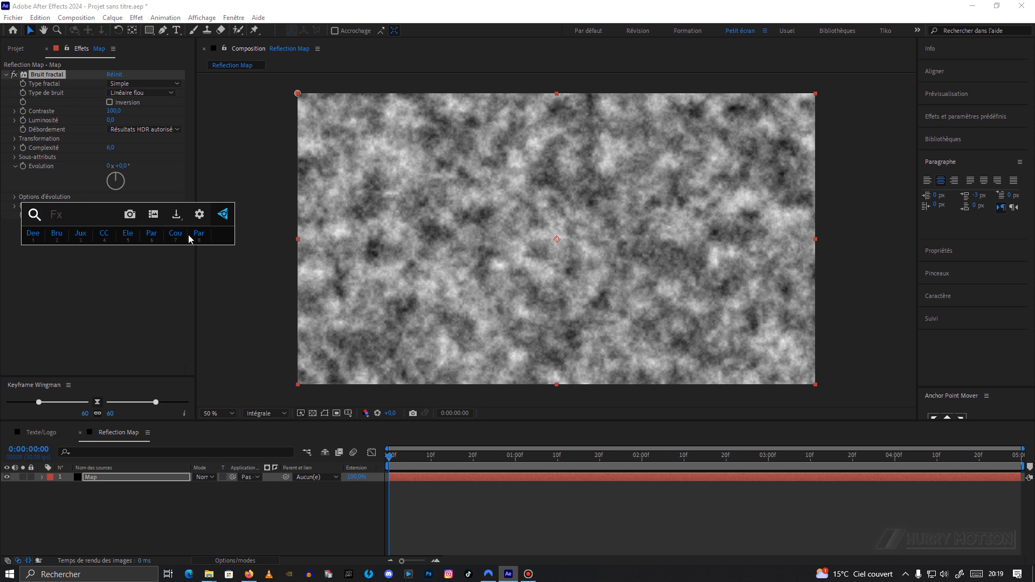
click(200, 214)
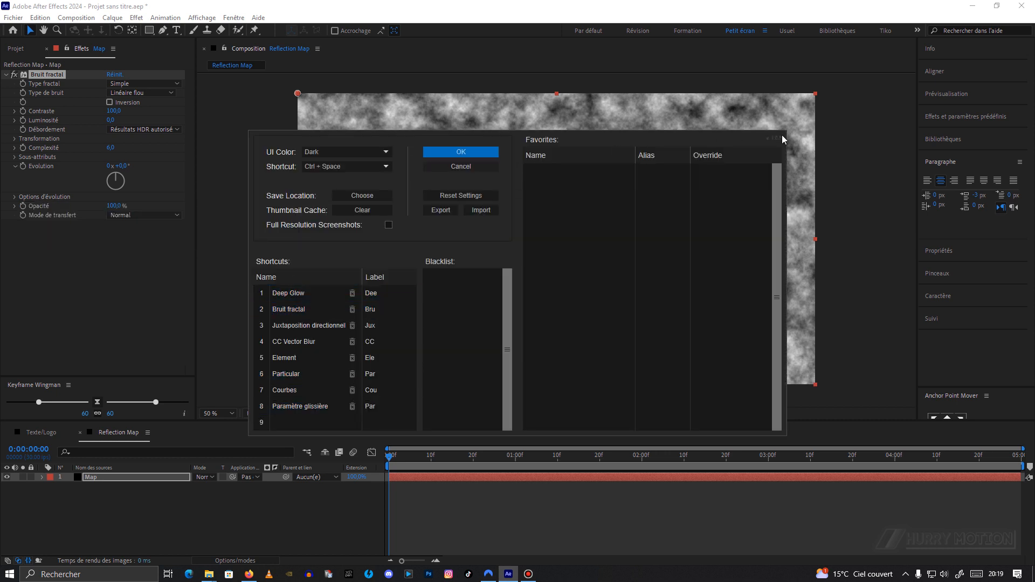
click(440, 153)
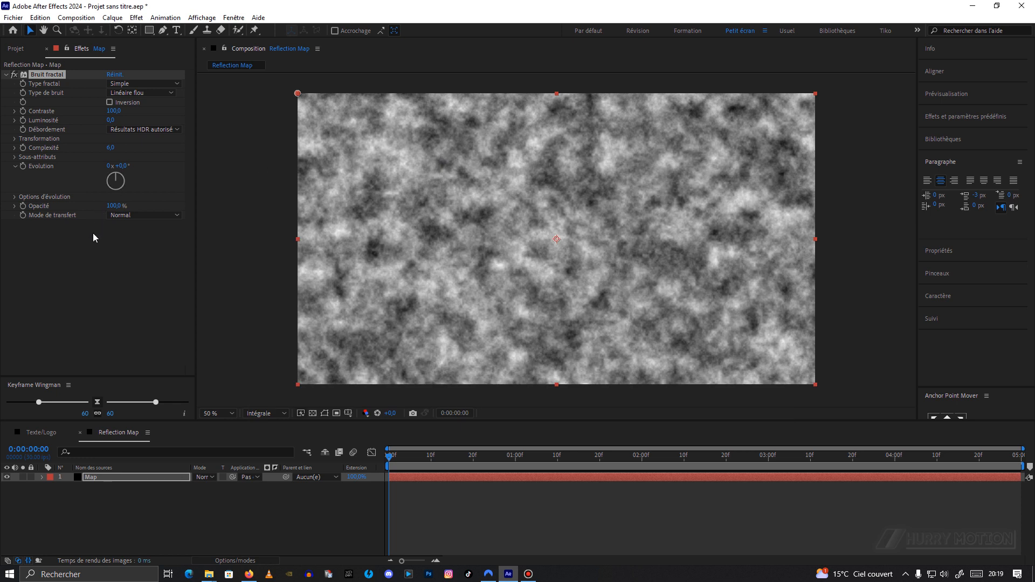
Search the effects and presets for "bruit", then clear the search and return to the Map solid's effects.
click(947, 117)
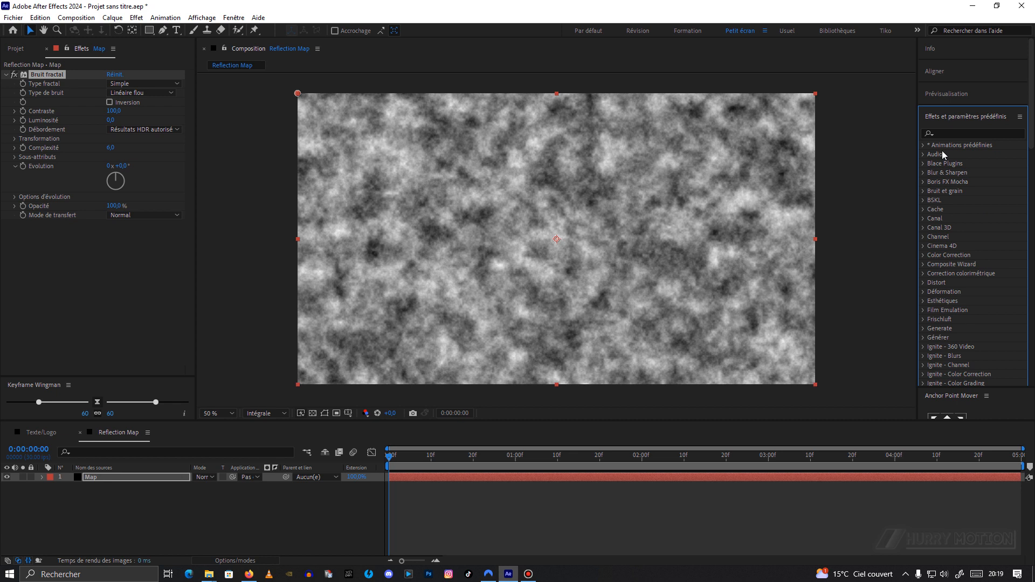
click(957, 133)
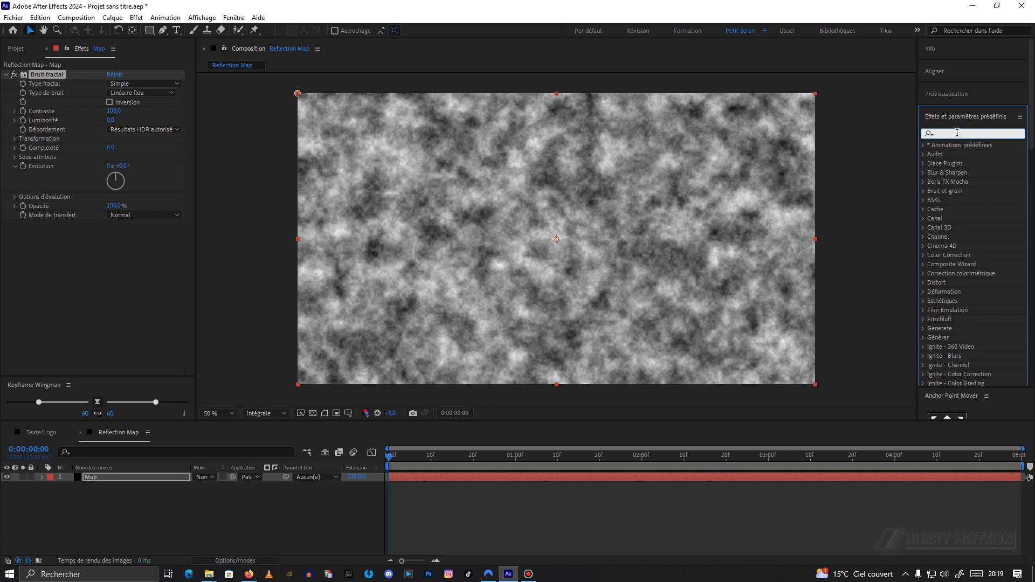
text(bruit)
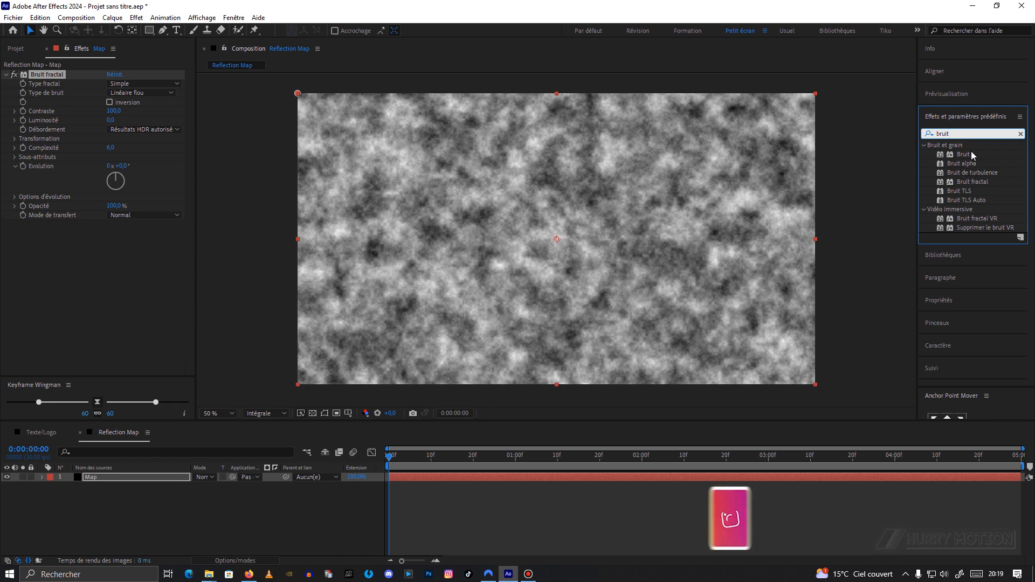
click(1020, 133)
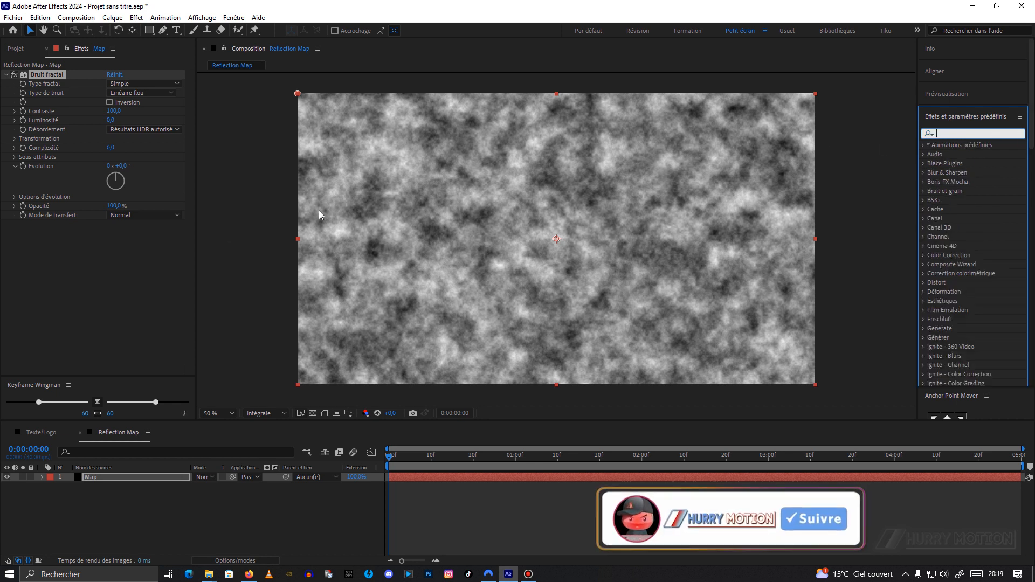
click(132, 252)
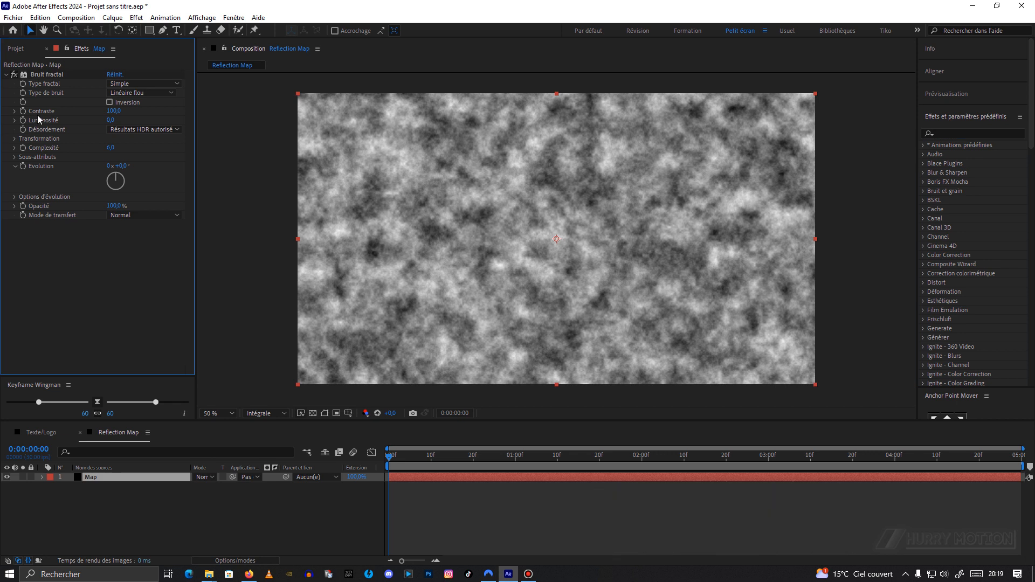
Set Bruit fractal to the Turbulent lisse type with contrast 224, brightness -10 and complexity 2.
click(127, 85)
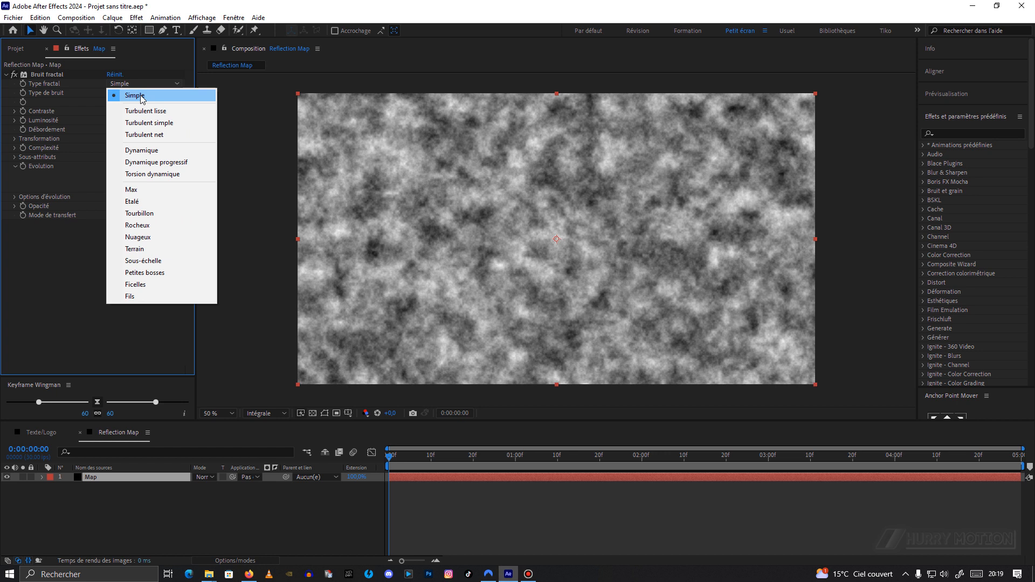
click(158, 112)
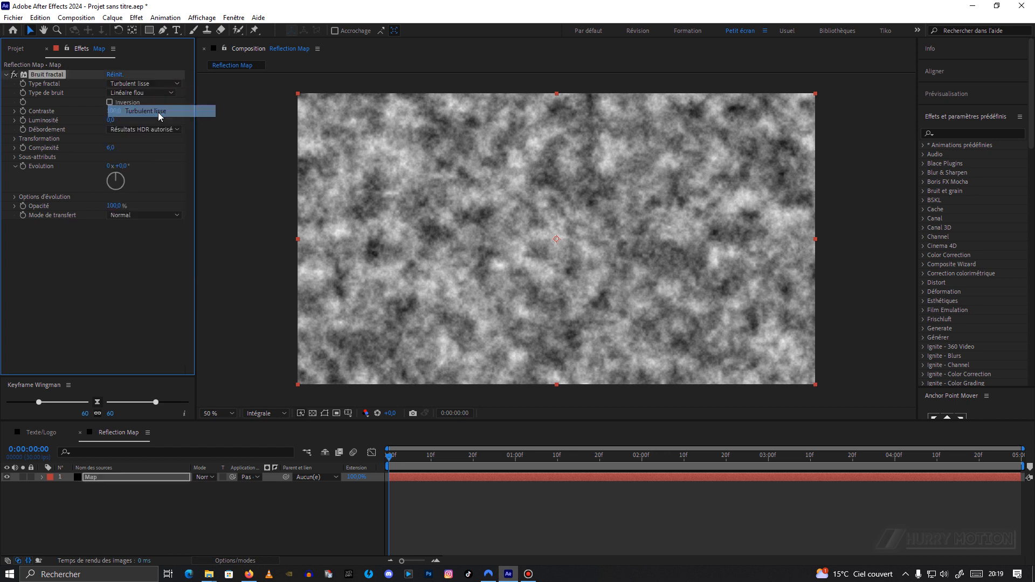
drag(111, 111, 181, 114)
drag(112, 121, 107, 122)
click(111, 146)
key(BackSpace)
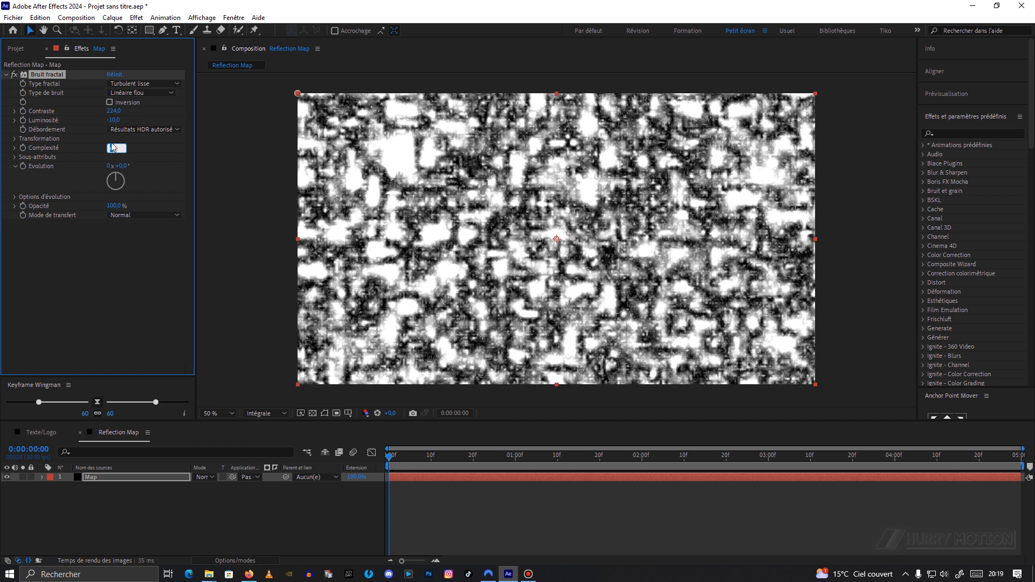
key(Return)
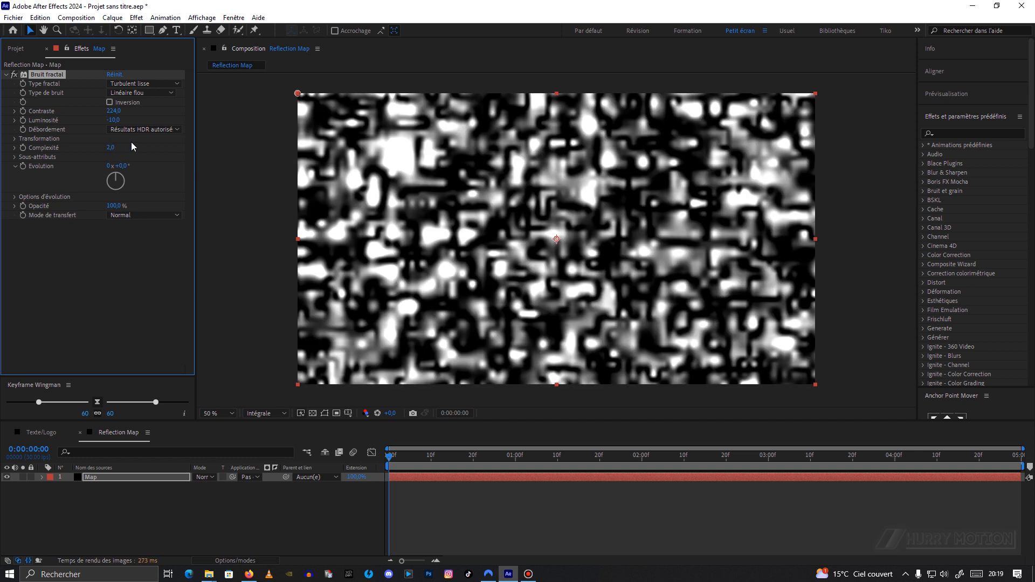
In the noise's Transformation settings, turn off uniform scale and set scale width to 130 and scale height to 3000.
click(15, 139)
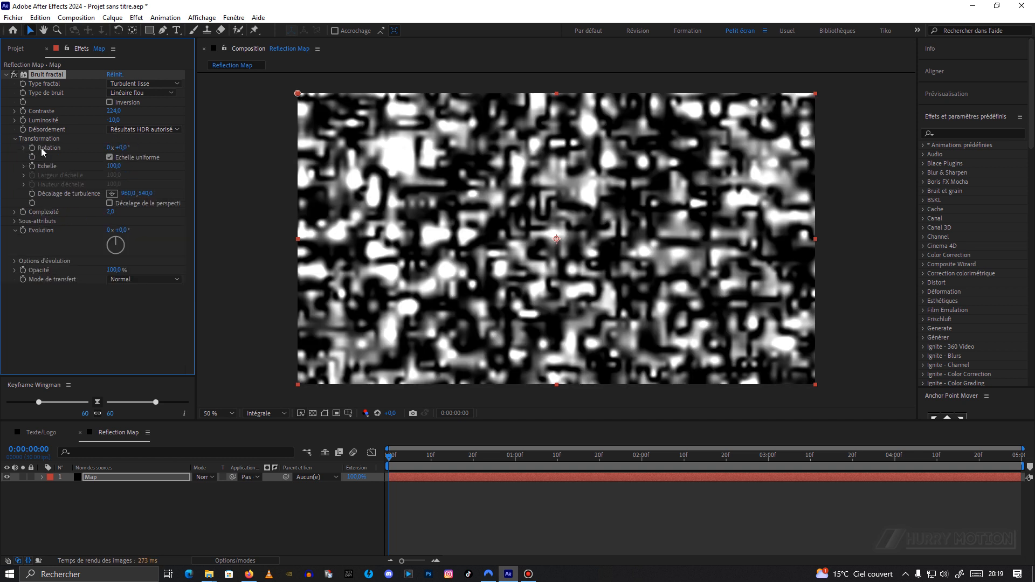
click(110, 158)
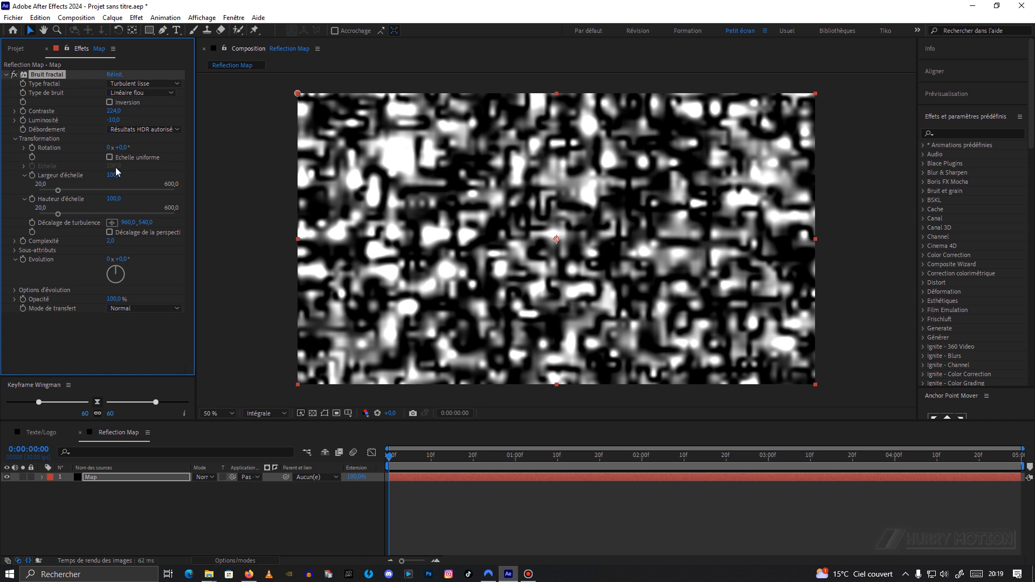
click(115, 176)
text(130)
key(Tab)
text(300)
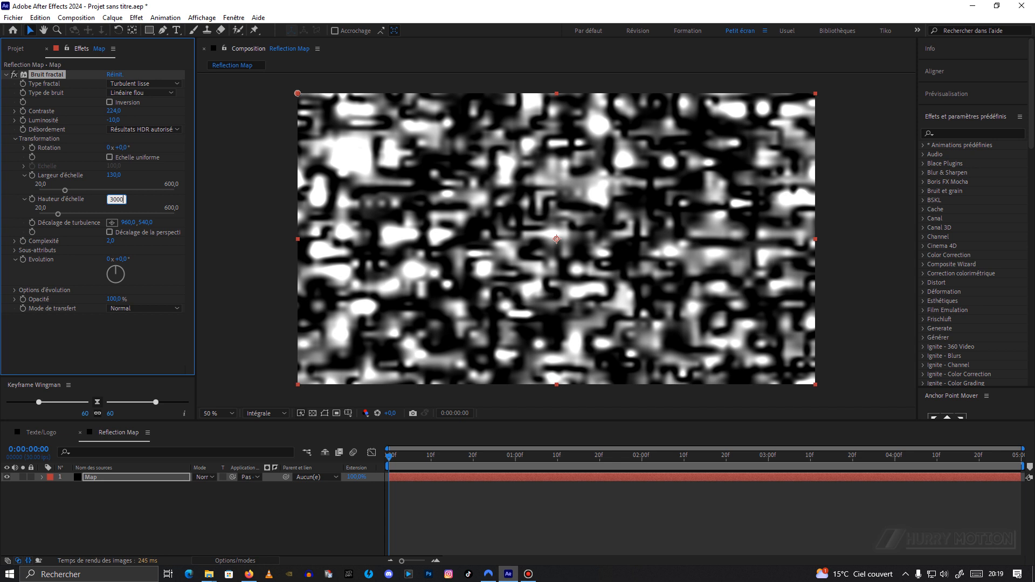
key(Return)
Keyframe the noise's Décalage de turbulence at 0 s, shift its horizontal value at 0:00:04:29, and scrub back to the start.
mouse_move(389, 456)
mouse_down()
mouse_move(606, 457)
mouse_move(388, 457)
mouse_up()
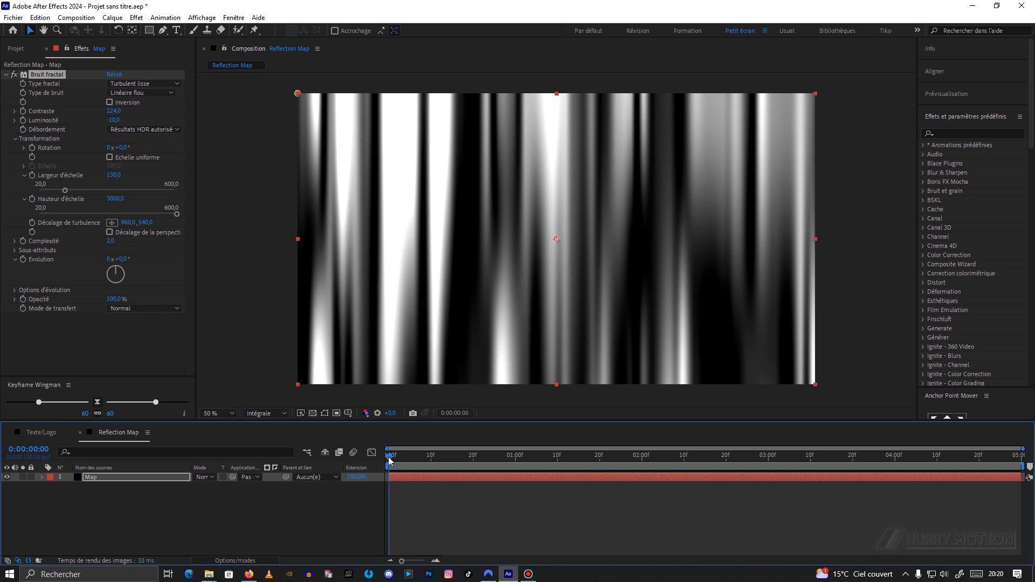
click(32, 222)
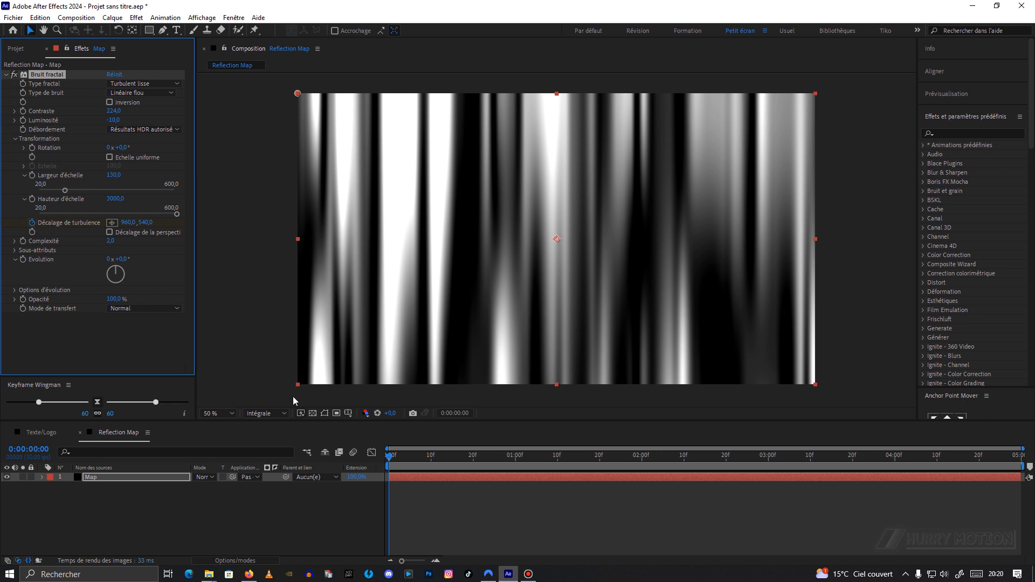
drag(392, 459, 1031, 461)
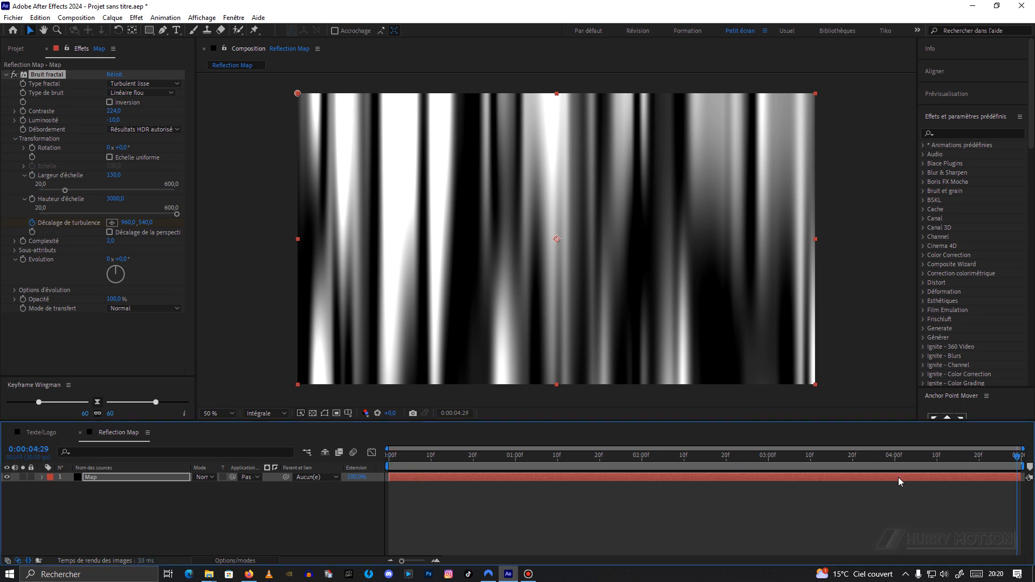
drag(128, 226, 410, 227)
drag(1030, 461, 388, 456)
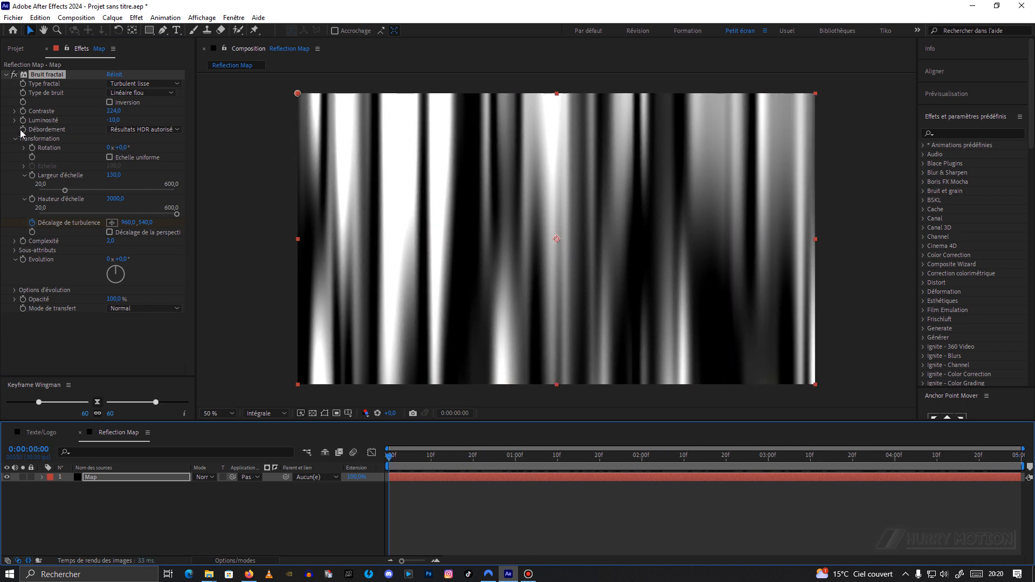
Collapse the Bruit fractal settings and apply the Turbulences effect to the Map solid.
click(6, 74)
click(42, 209)
key(ctrl+space)
text(turb)
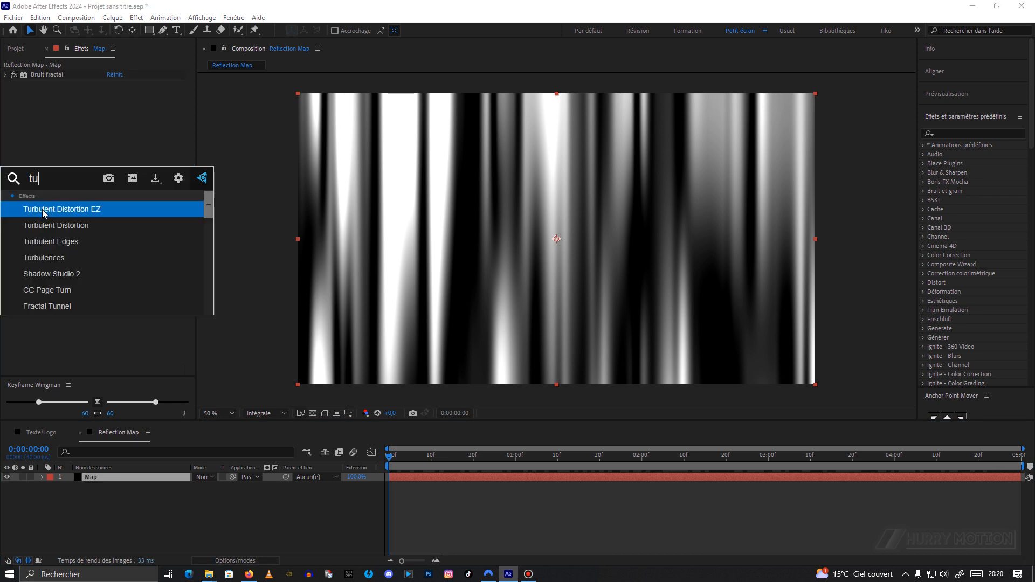
click(78, 253)
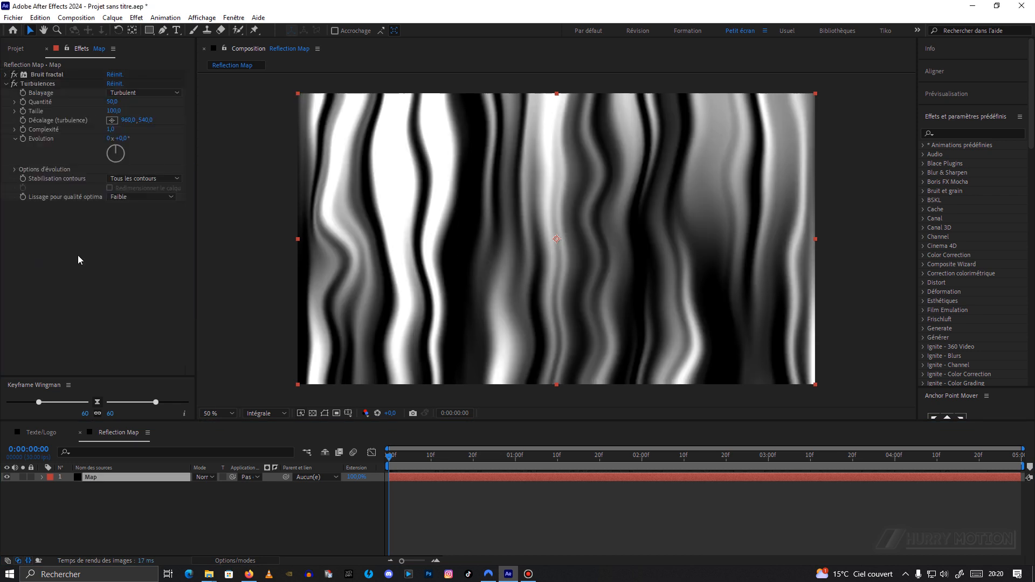
Set the Turbulences effect's Quantité to 70, Taille to 300 and Complexité to 1,5.
click(111, 101)
text(70)
click(115, 111)
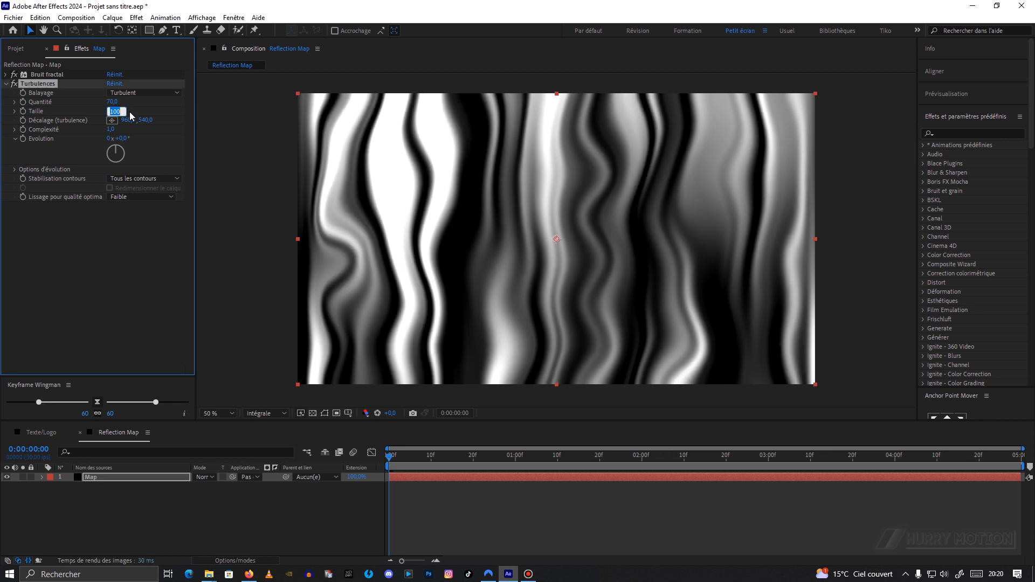
text(30)
key(Return)
click(114, 129)
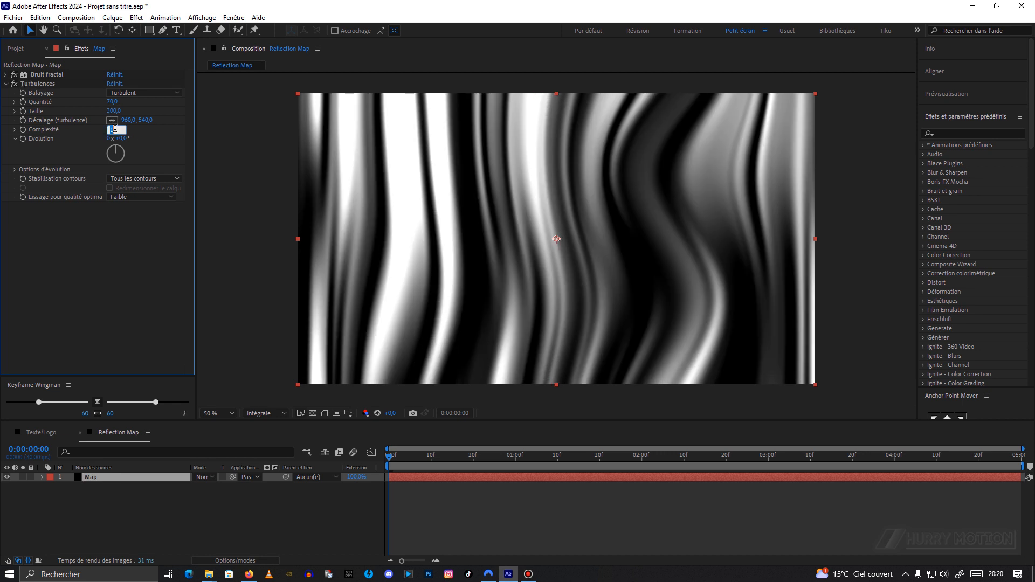
key(Return)
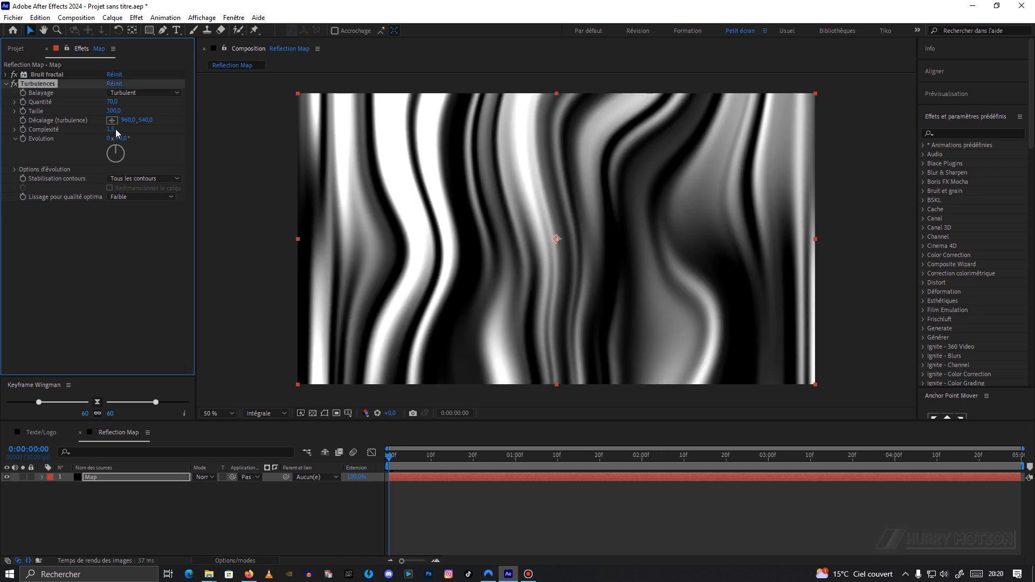
Lower the Turbulences Quantité to 50 and scrub through the distorted noise animation, ending at 0 s.
drag(114, 103, 105, 105)
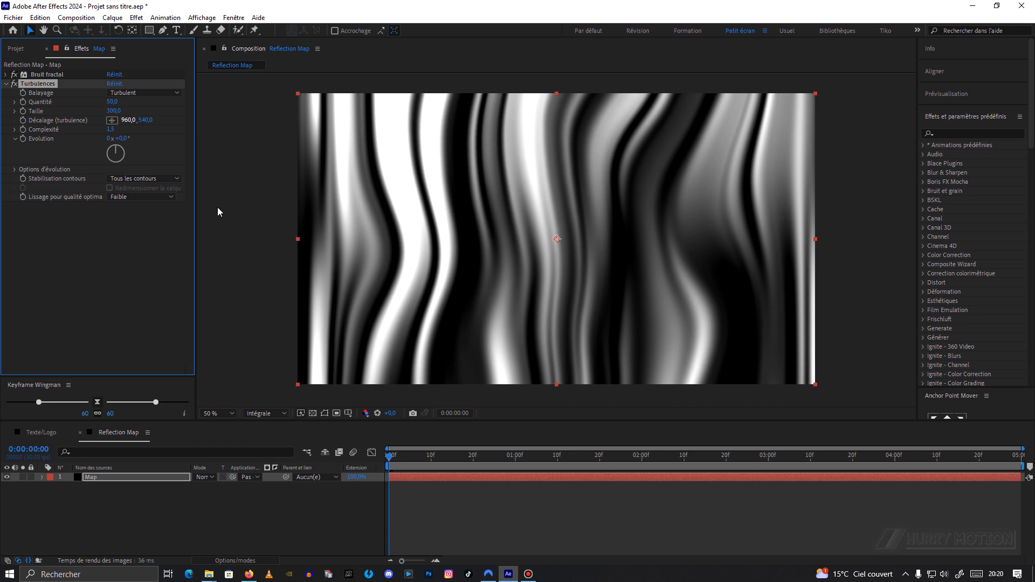
click(392, 458)
drag(392, 458, 363, 422)
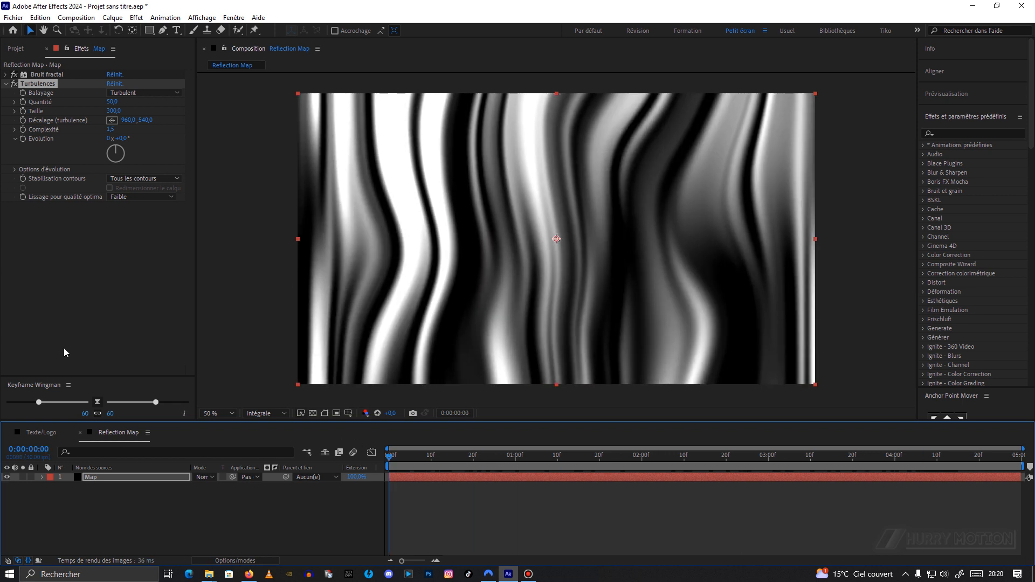
Create a composition named Scene and place the Texte/Logo composition in it.
click(16, 50)
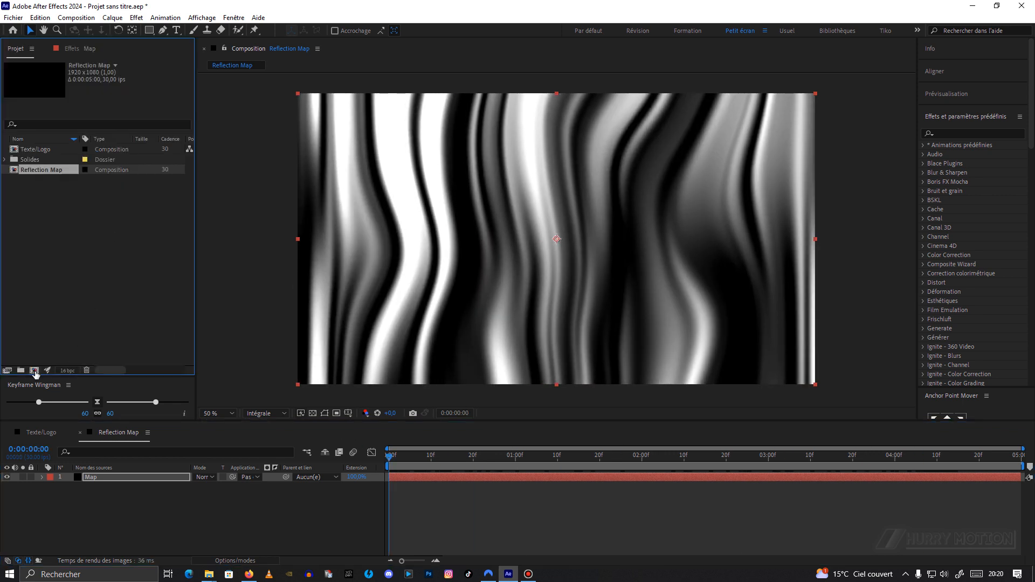
click(34, 370)
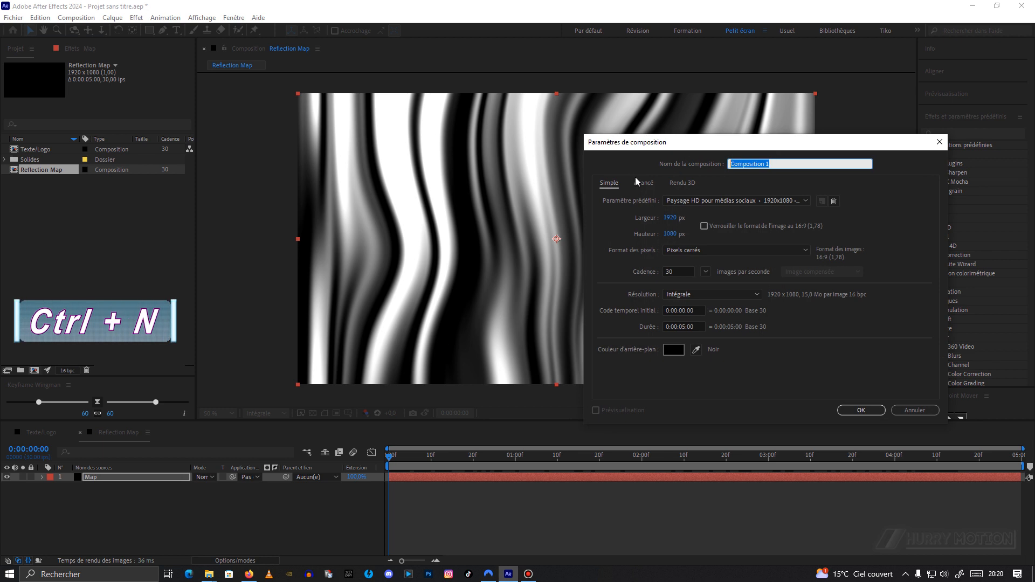
text(Scene)
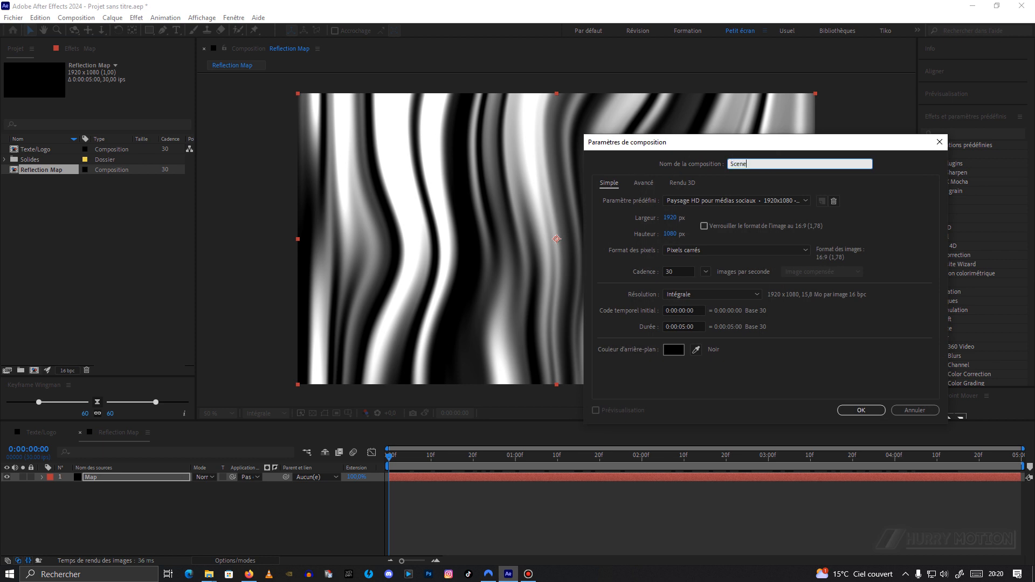
click(857, 410)
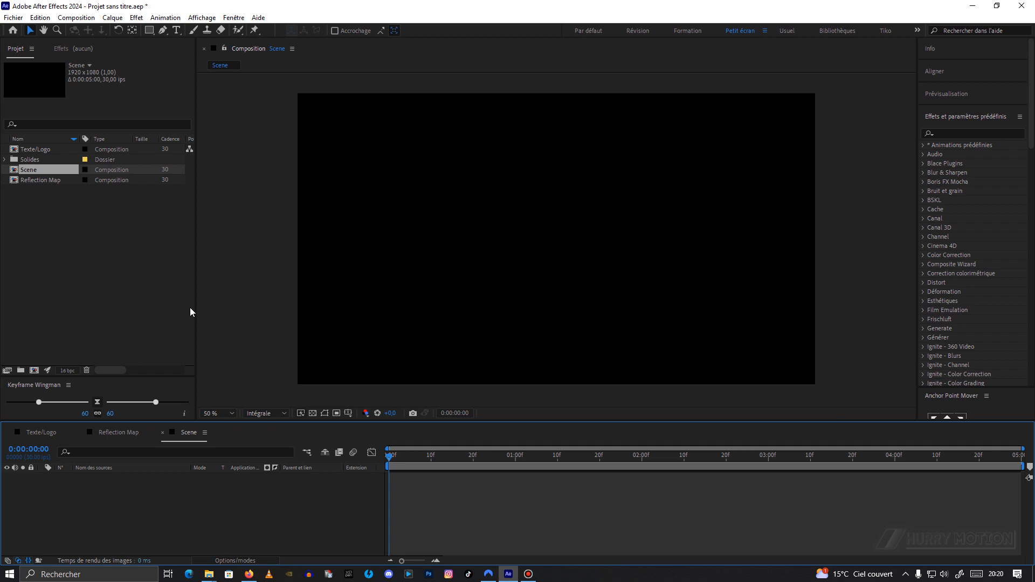
drag(37, 150, 130, 479)
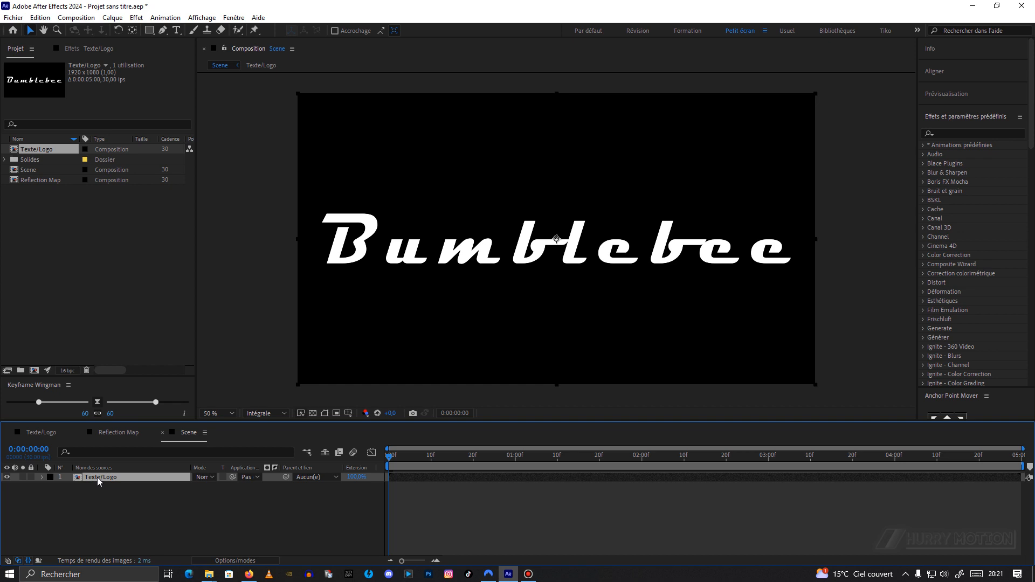
Duplicate the Texte/Logo layer and apply the Remplir effect to the upper copy with a black colour.
key(ctrl+d)
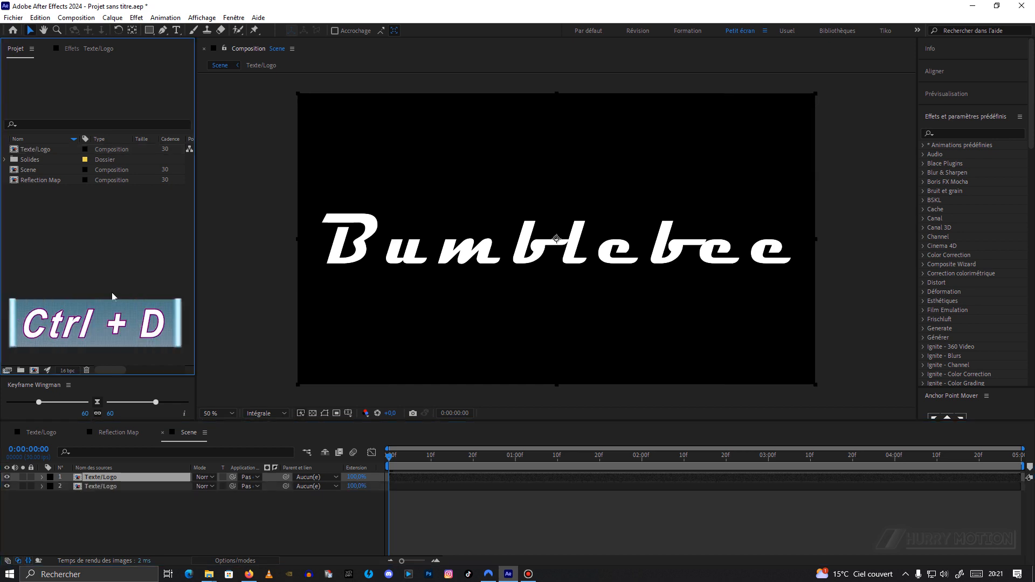
click(77, 48)
key(ctrl+space)
text(remplir)
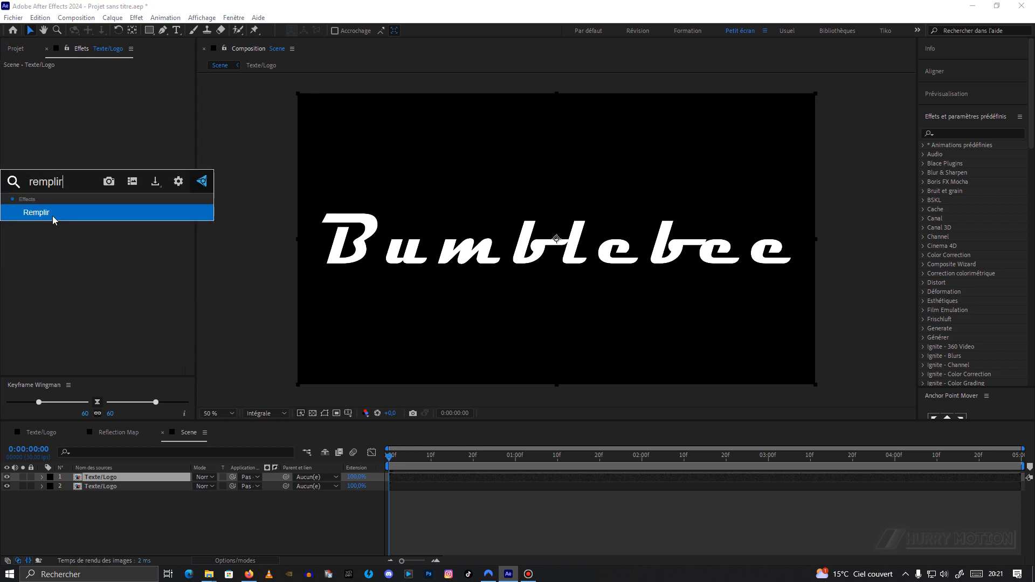
click(54, 212)
click(112, 102)
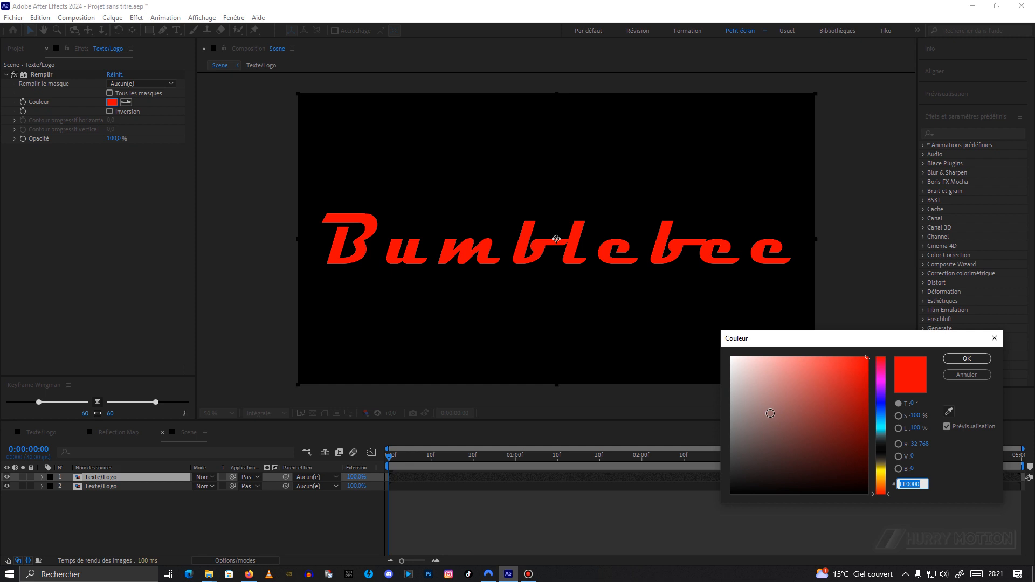
click(732, 491)
click(965, 358)
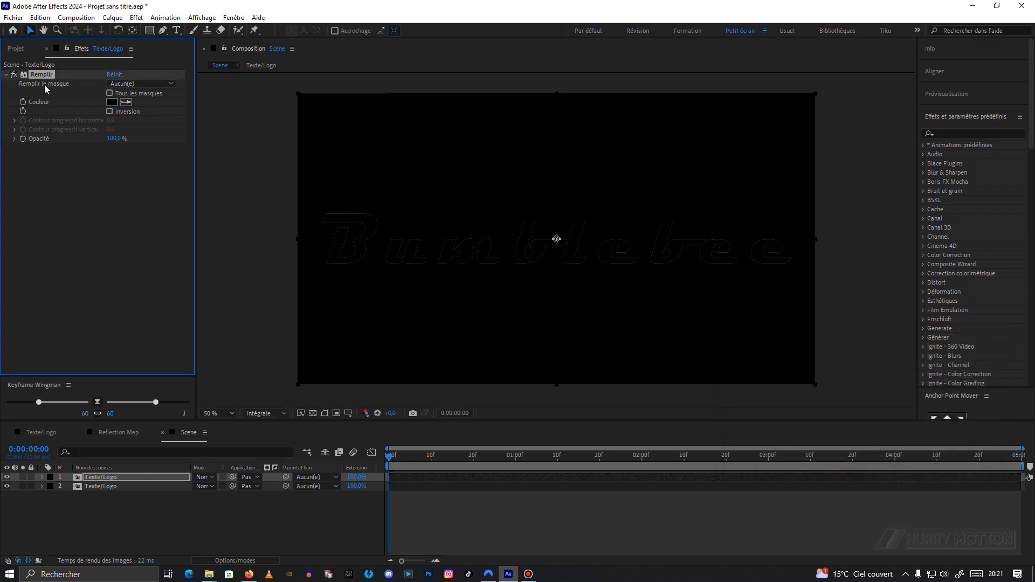
Apply the Remplir effect to the lower Texte/Logo layer with a white colour, FFFFFF.
click(89, 486)
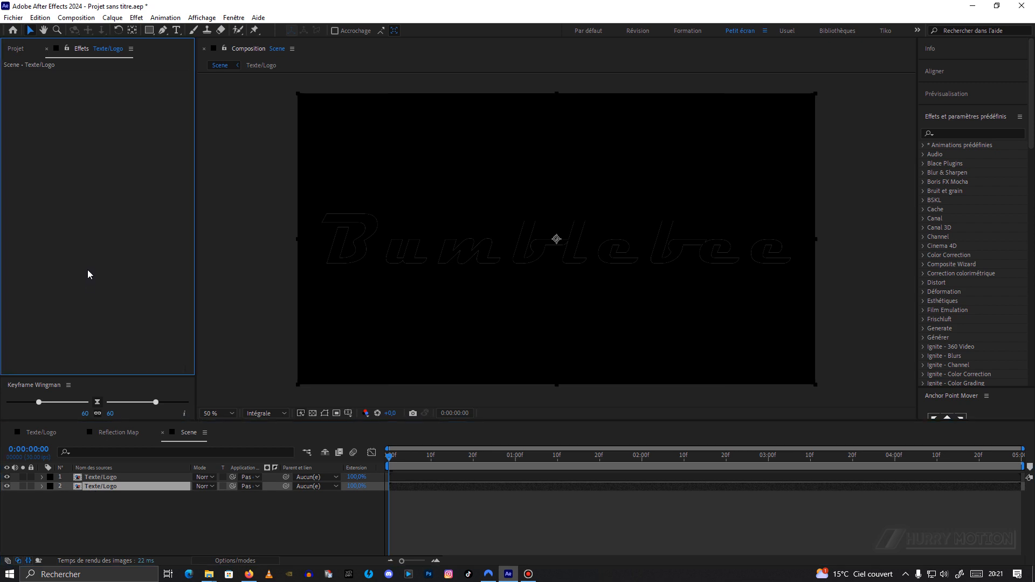
click(111, 102)
click(745, 370)
drag(745, 369, 722, 352)
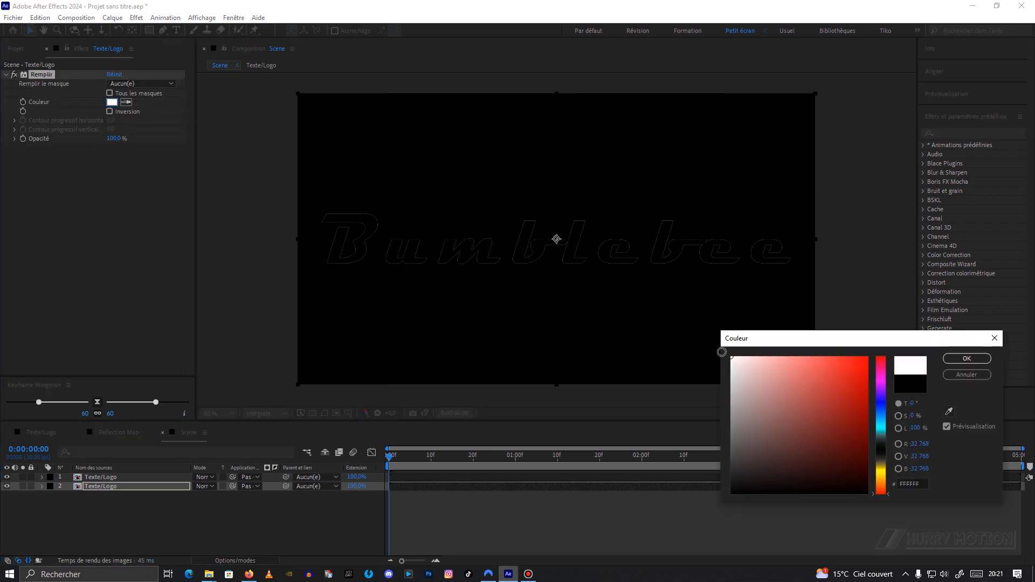
click(966, 358)
Rename the lower, white-filled layer as Texte/Logo bords.
click(121, 484)
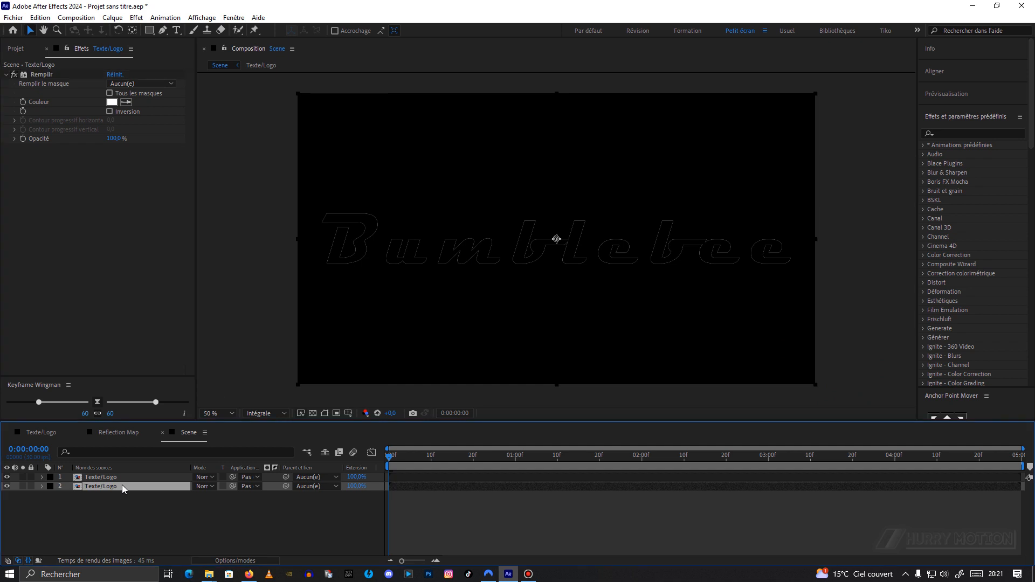
key(Return)
click(128, 488)
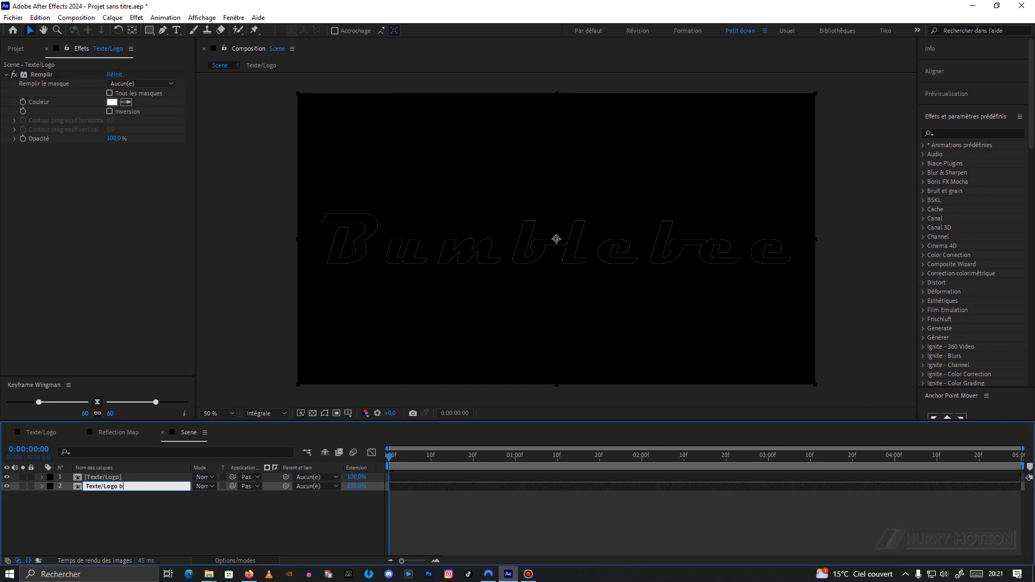
text(bords)
click(143, 505)
Apply the Dilaté-érodé simple effect to the Texte/Logo bords layer and set Dilaté-érodé to 5.
click(100, 320)
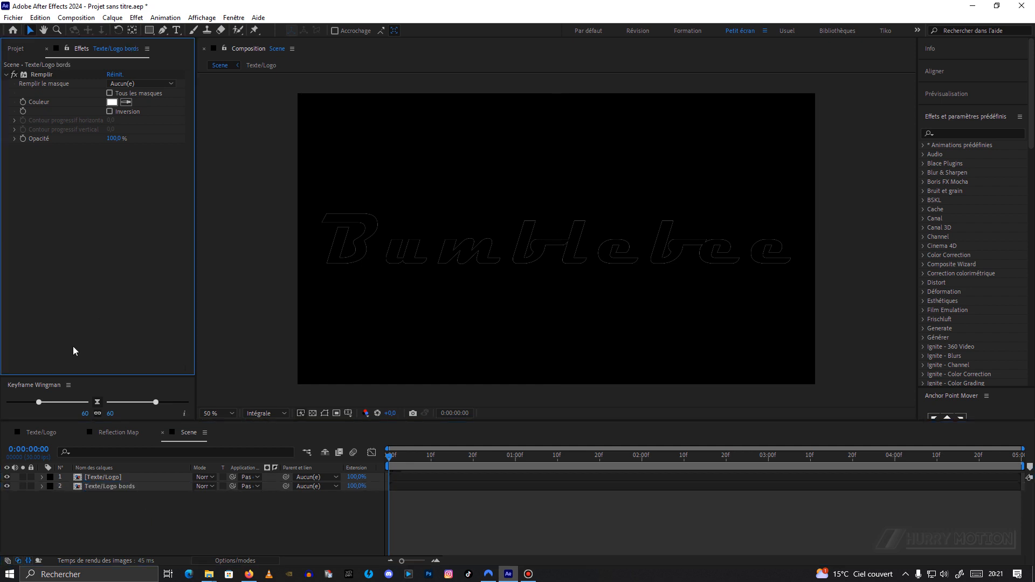
key(ctrl+space)
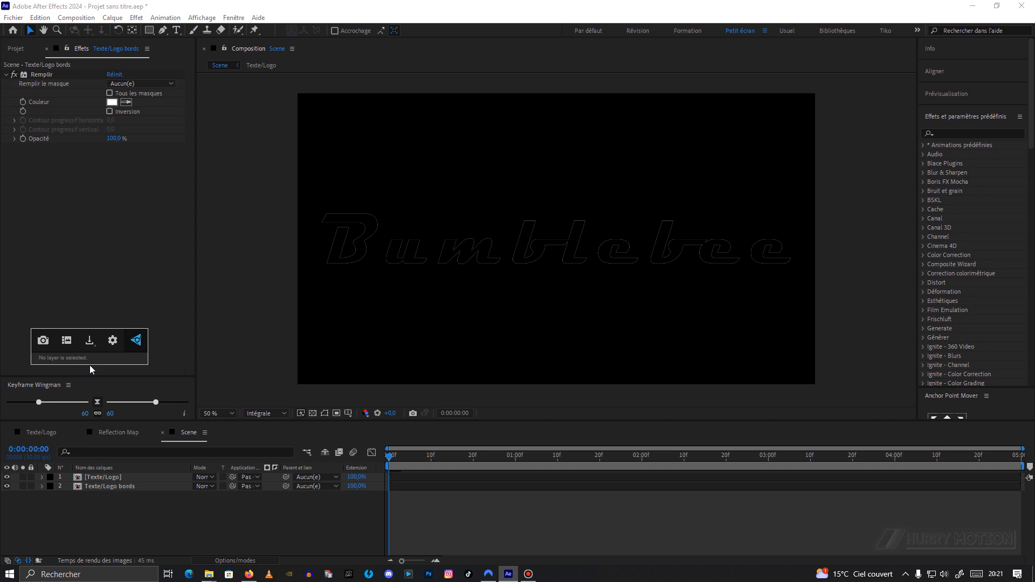
click(115, 487)
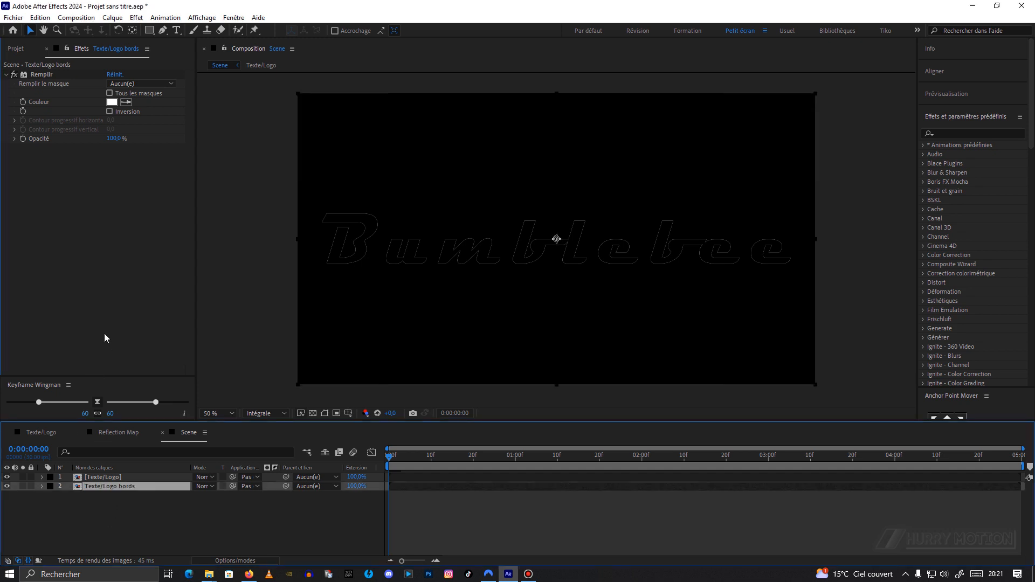
key(ctrl+space)
text(dila)
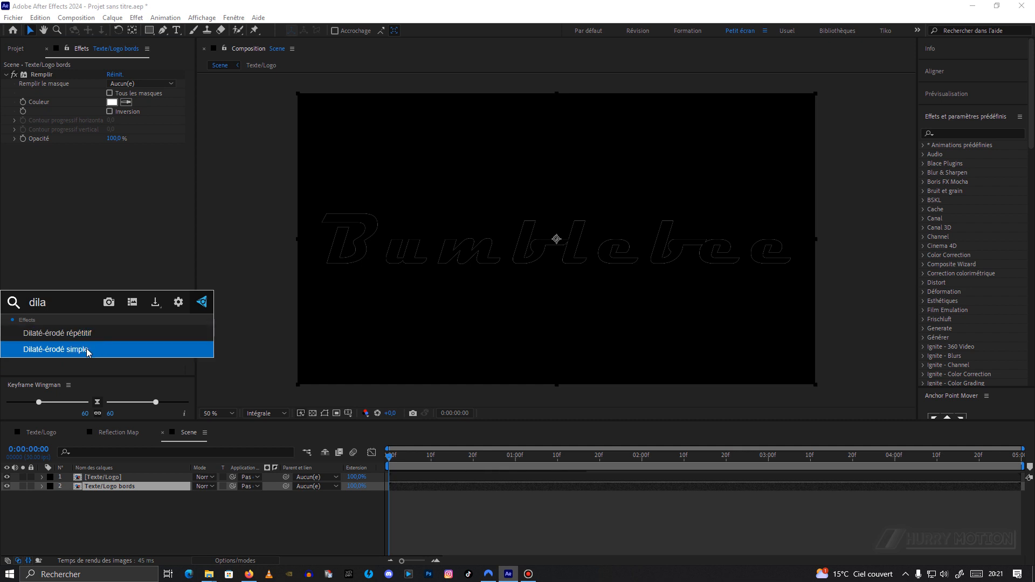
click(88, 350)
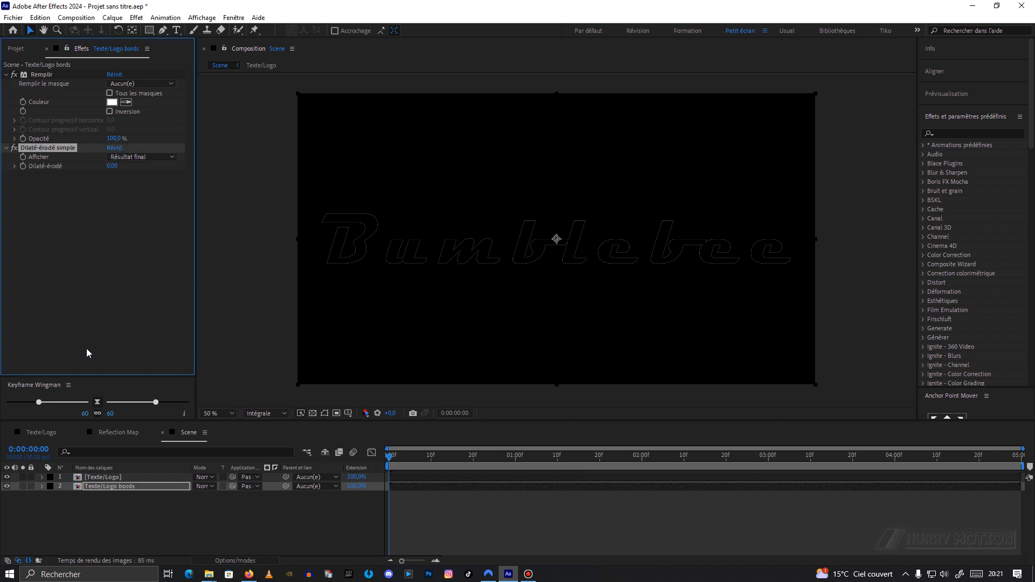
click(111, 166)
text(5)
key(Return)
Show the transparency grid and briefly hide the upper Texte/Logo layer to inspect the bords layer.
click(313, 413)
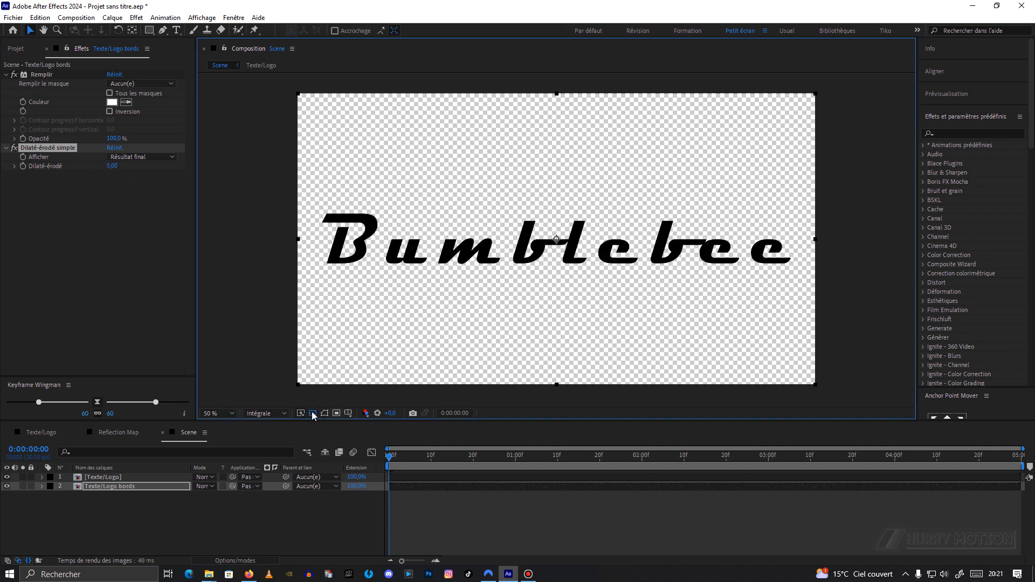
click(7, 477)
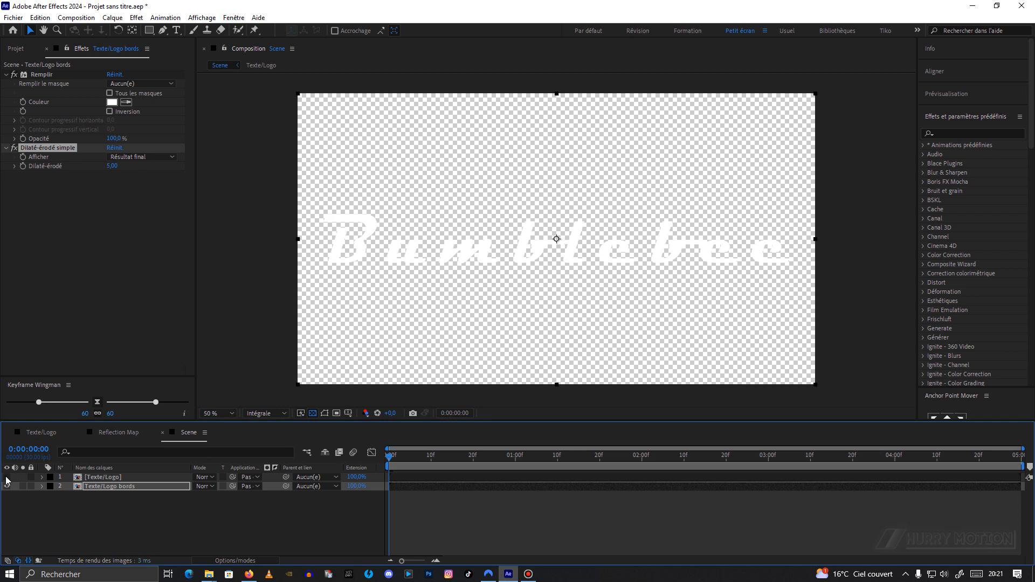
click(6, 477)
Temporarily move Texte/Logo bords above Texte/Logo to try other Dilaté-érodé values, then restore the value 5 and the layer order.
drag(97, 487, 102, 478)
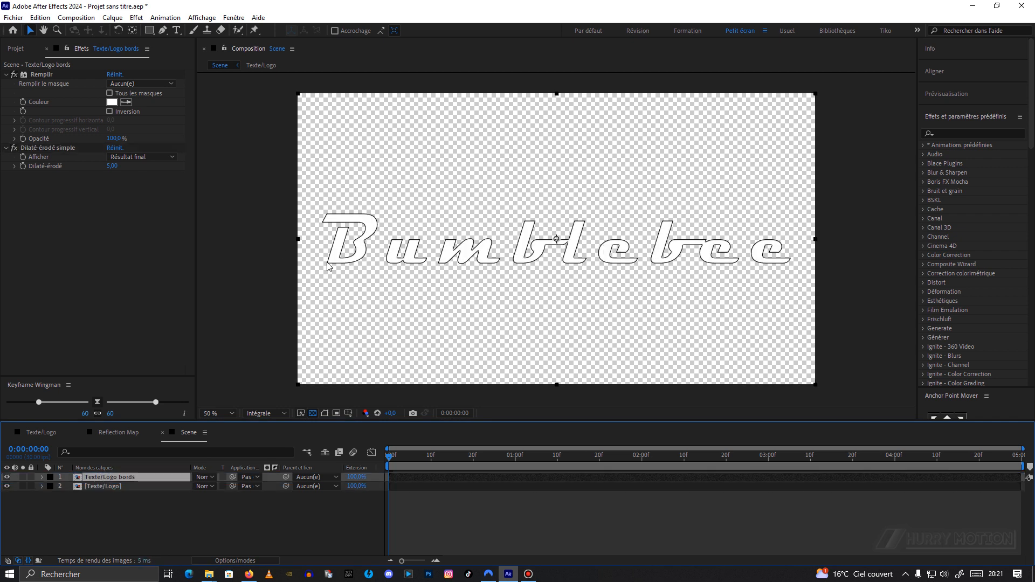
drag(113, 166, 76, 178)
click(114, 166)
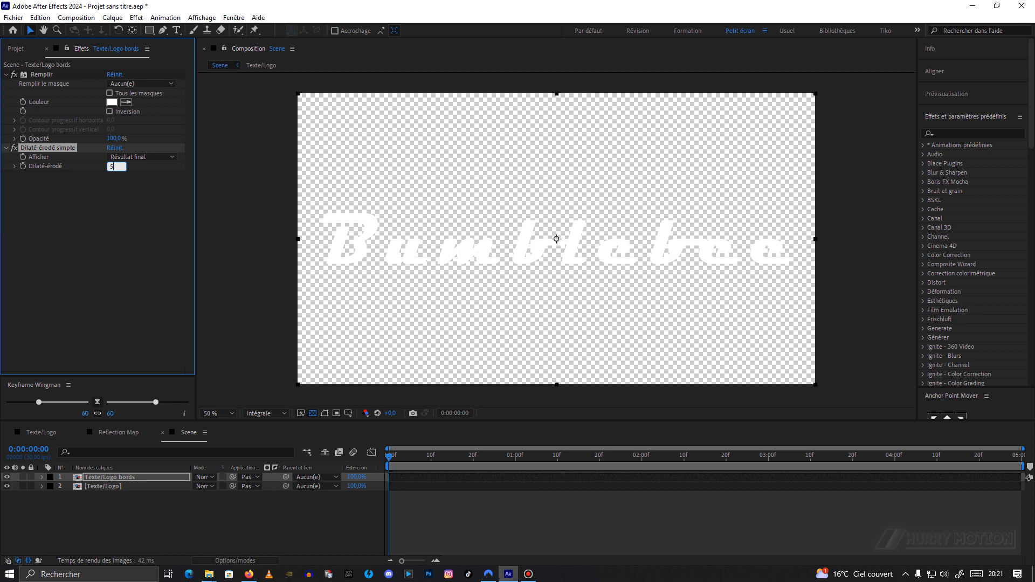
text(5)
key(Return)
drag(121, 478, 123, 497)
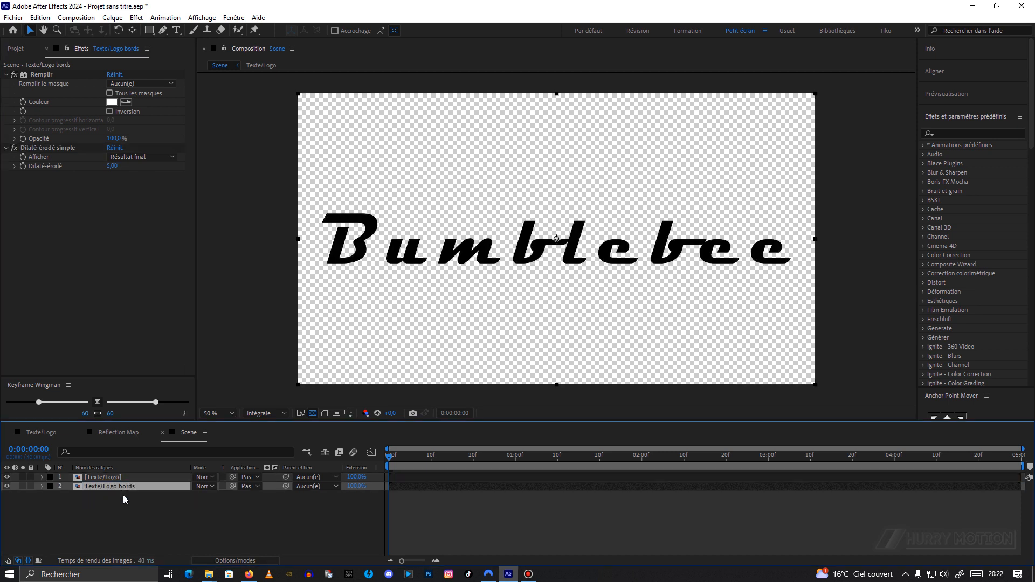
Place the Reflection Map composition between the two text layers and use Texte/Logo as its track matte.
click(16, 50)
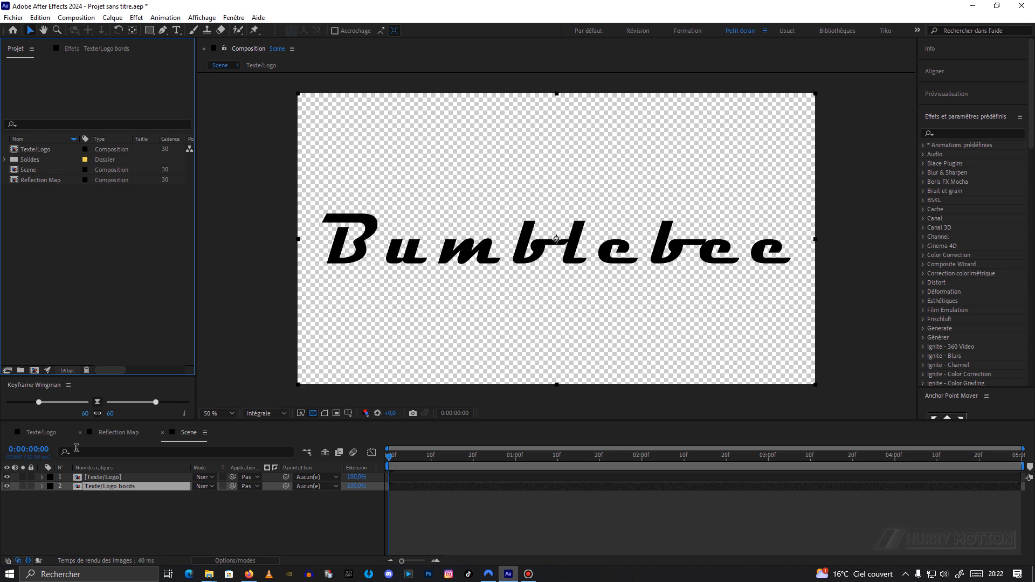
drag(35, 180, 97, 489)
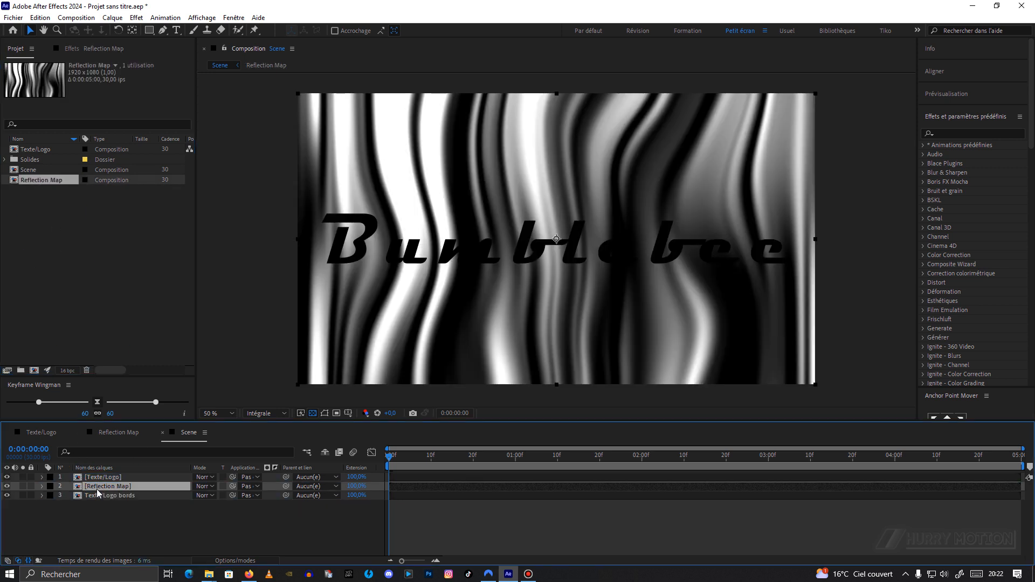
click(247, 488)
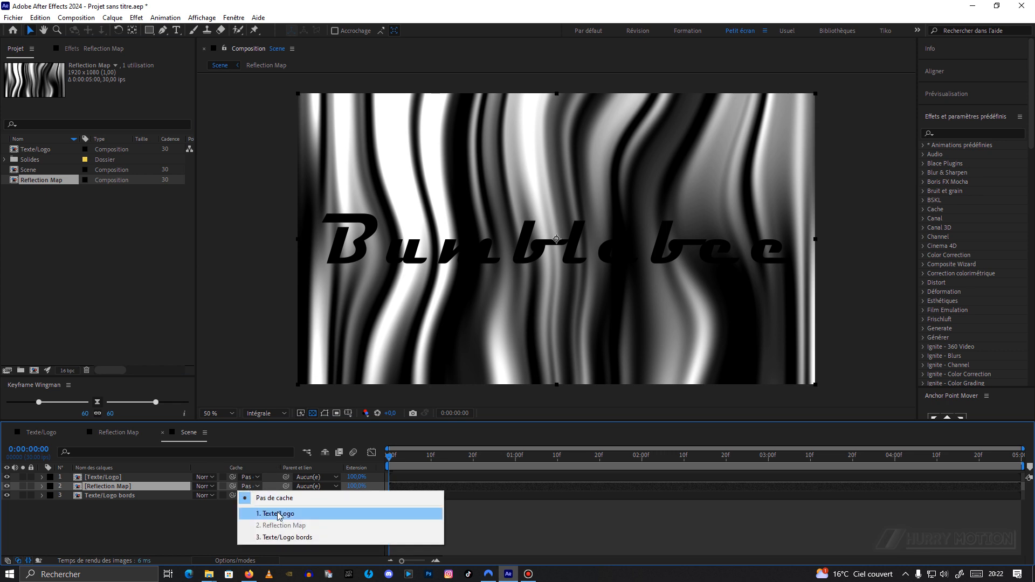
click(279, 515)
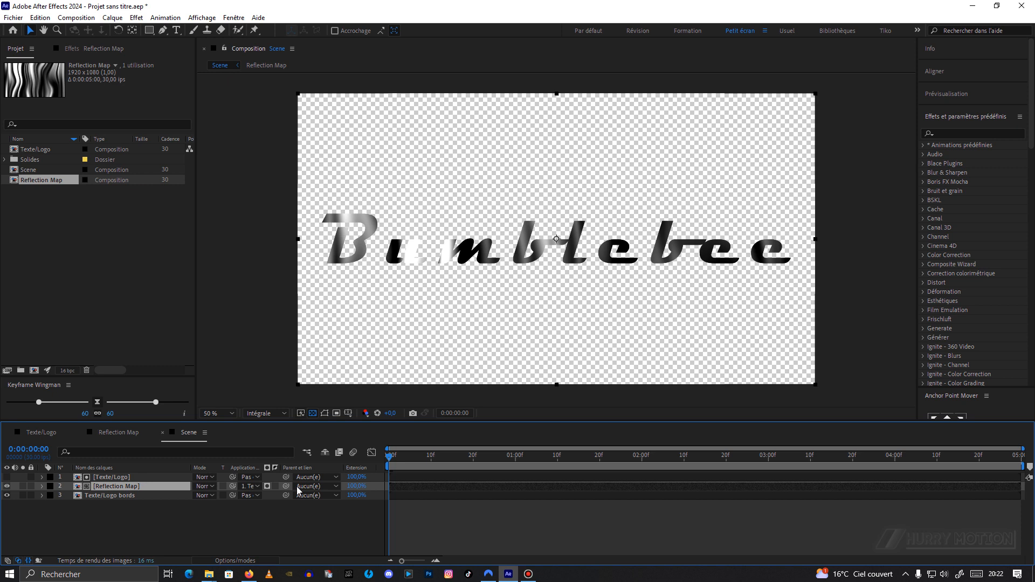
Turn off the transparency grid and hide the Texte/Logo bords layer while scrubbing through the reflection animation, ending at 0:00:00:29.
click(313, 413)
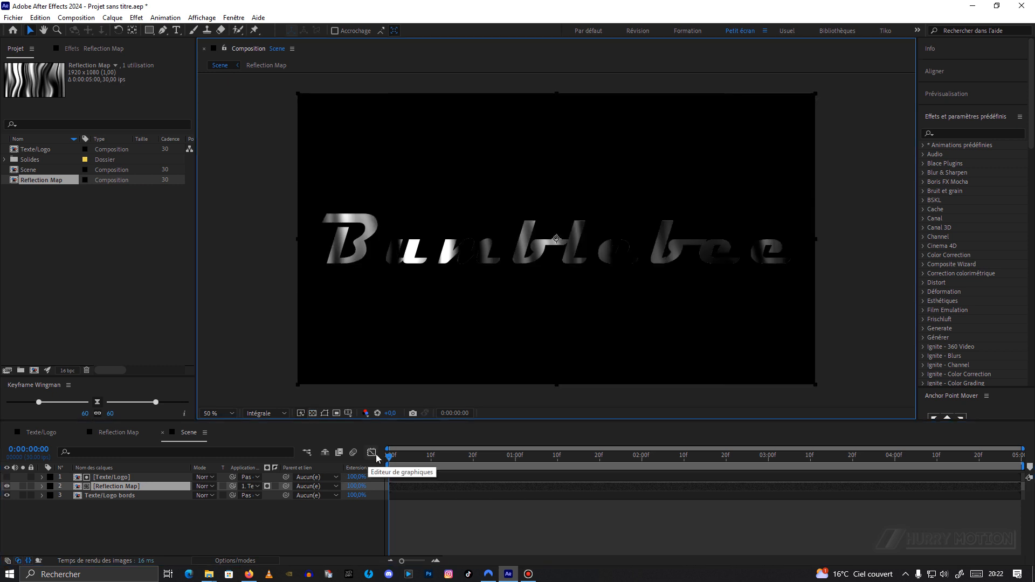
click(426, 457)
drag(439, 459, 757, 457)
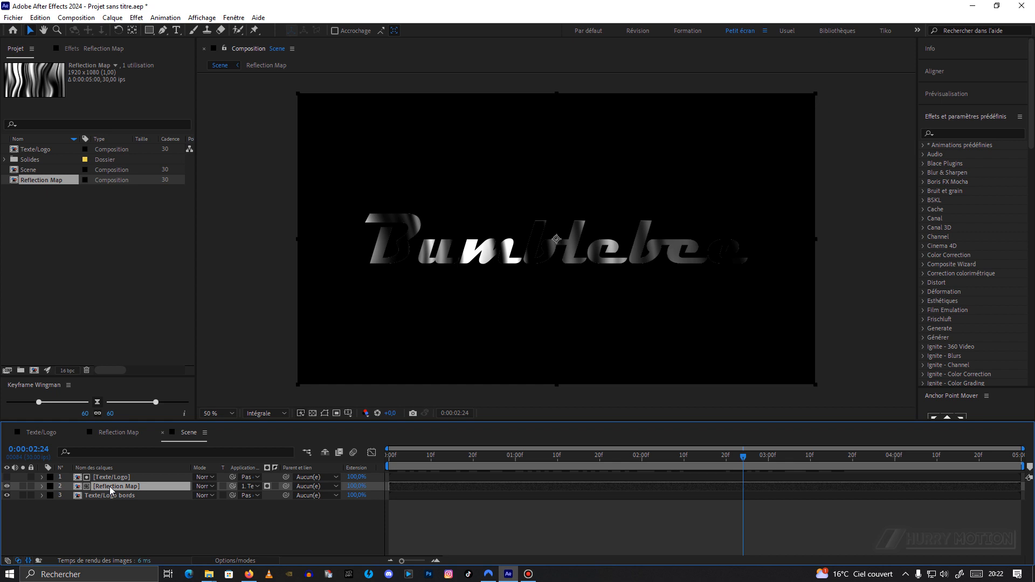
click(7, 496)
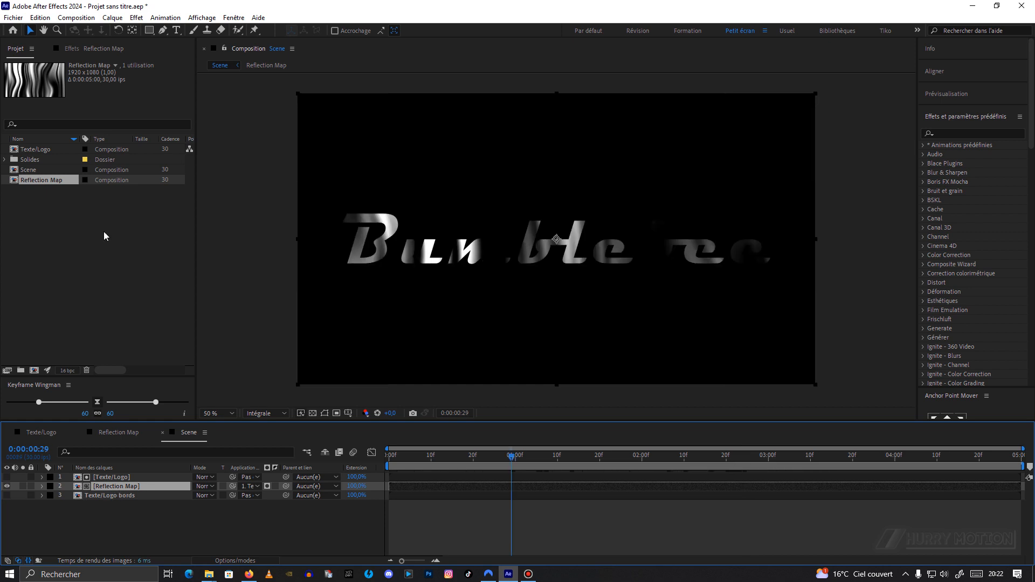
Apply the CC Glass effect to the Reflection Map layer and expand its Surface settings.
click(73, 48)
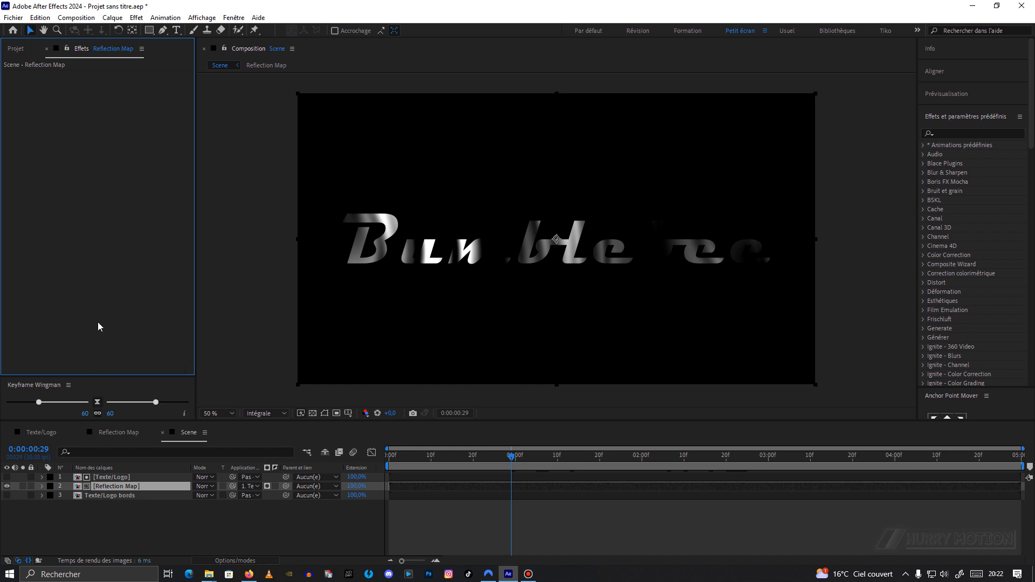
key(ctrl+space)
text(cc)
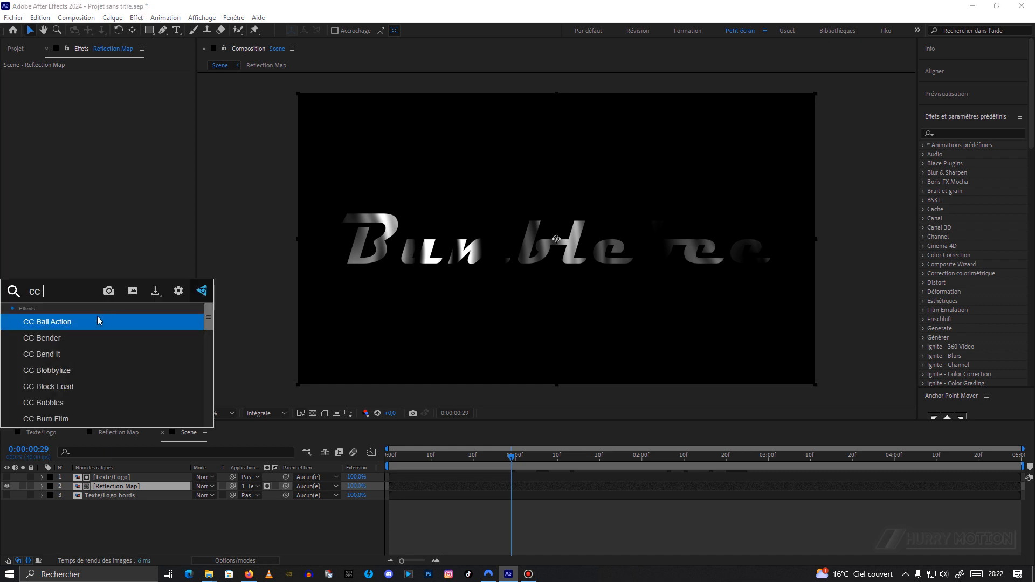
text( g)
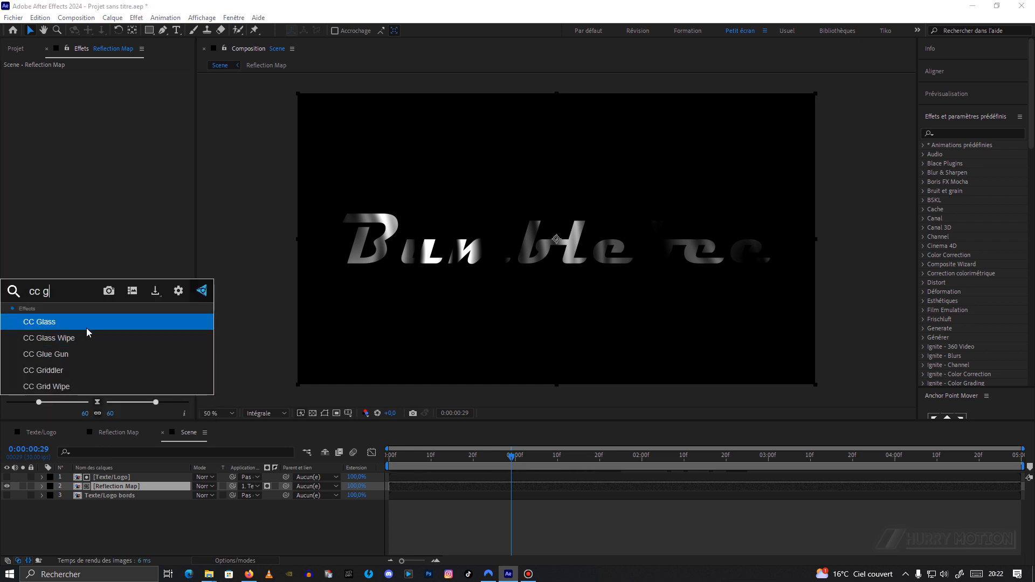
click(86, 325)
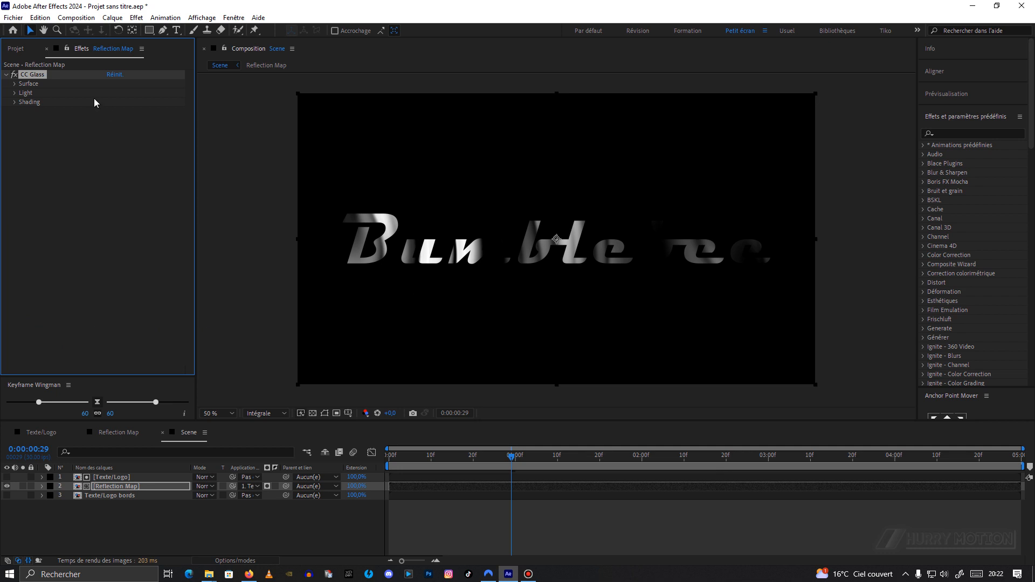
click(15, 84)
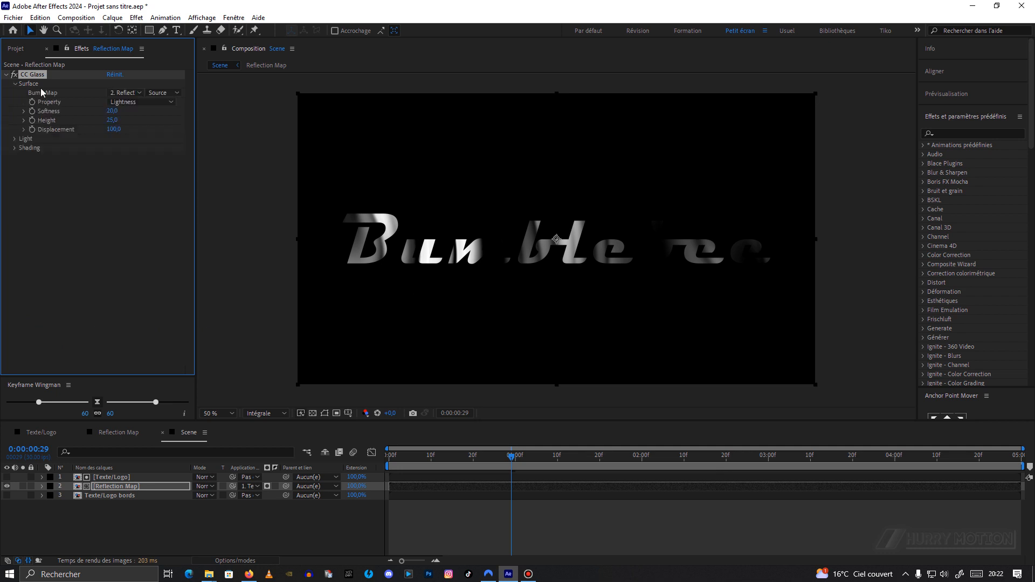
Set the CC Glass Bump Map to the Texte/Logo bords layer.
click(125, 92)
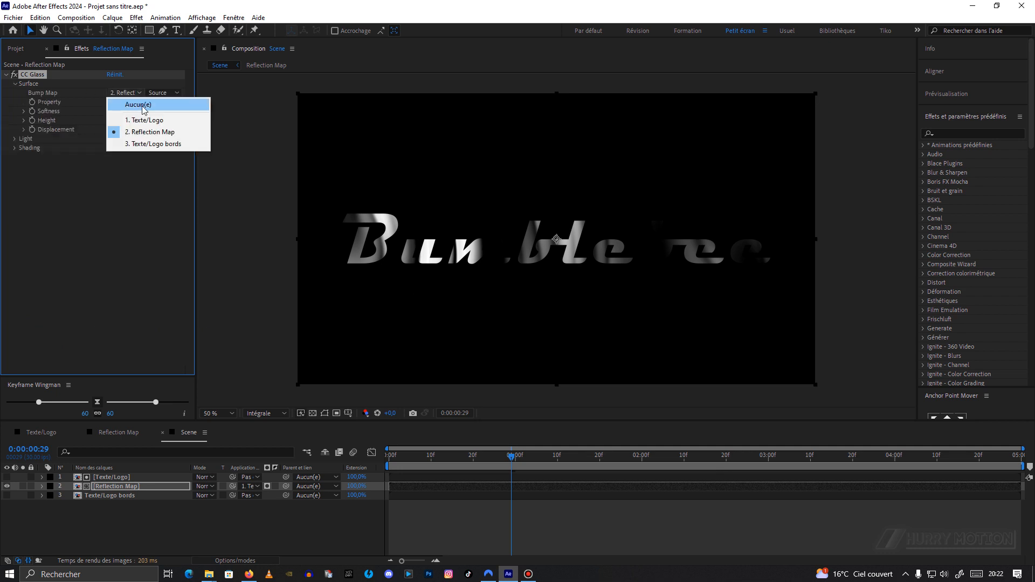
click(147, 144)
key(period)
drag(333, 277, 472, 265)
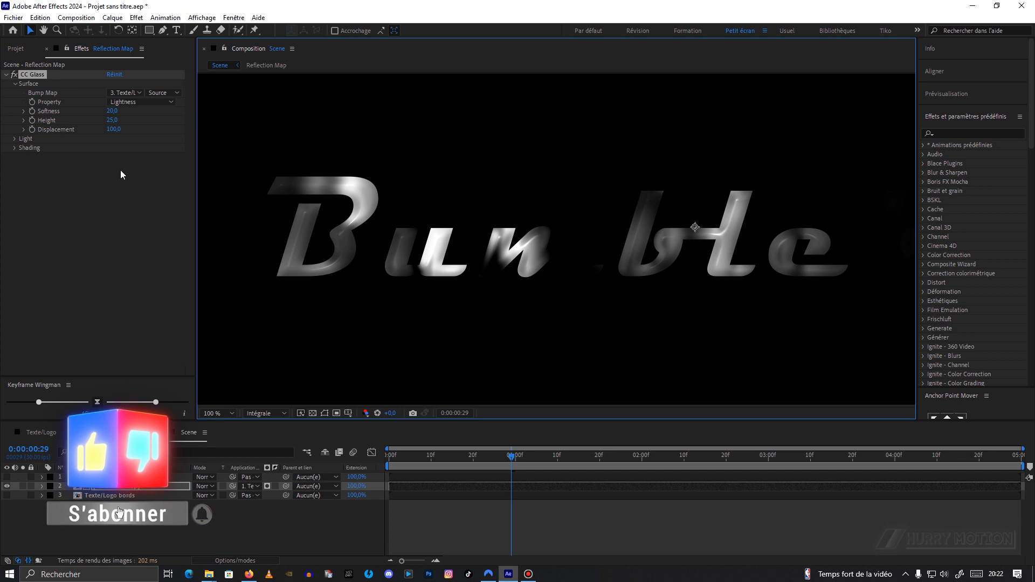
Set the CC Glass surface values to Softness 7, Height 75 and Displacement -100.
click(111, 110)
text(5)
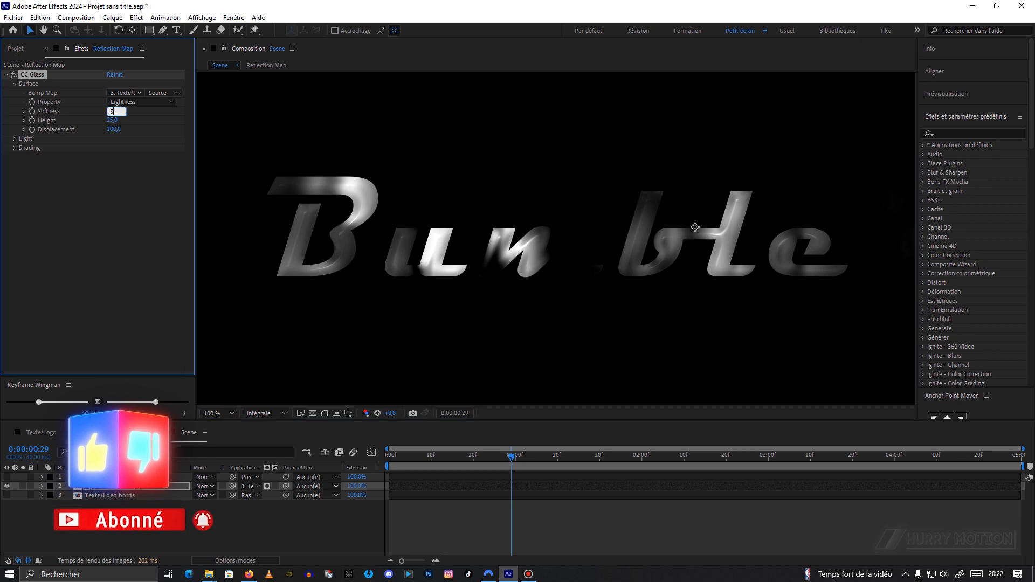
key(Tab)
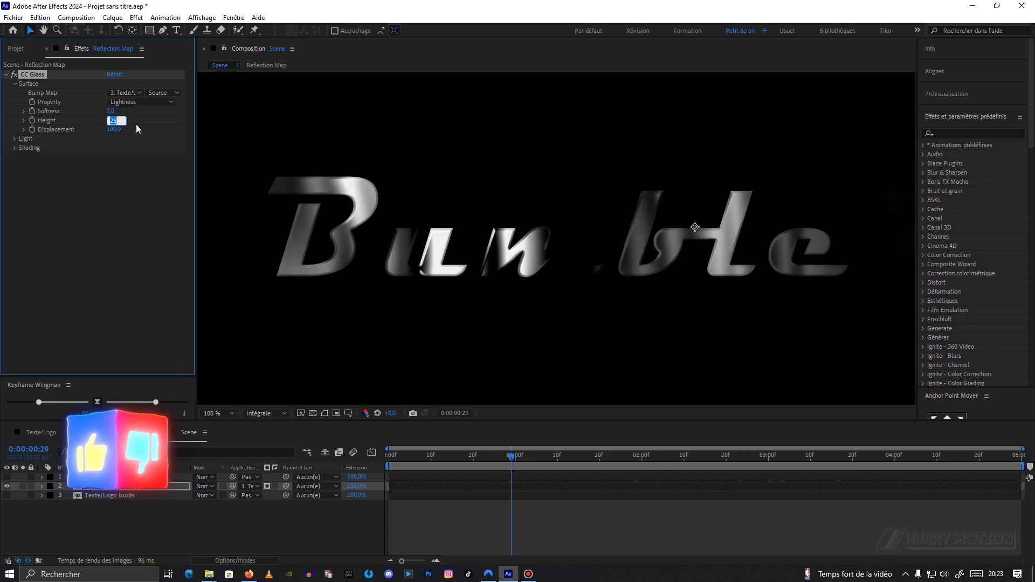
text(75)
key(Return)
click(114, 130)
text(-100)
key(Return)
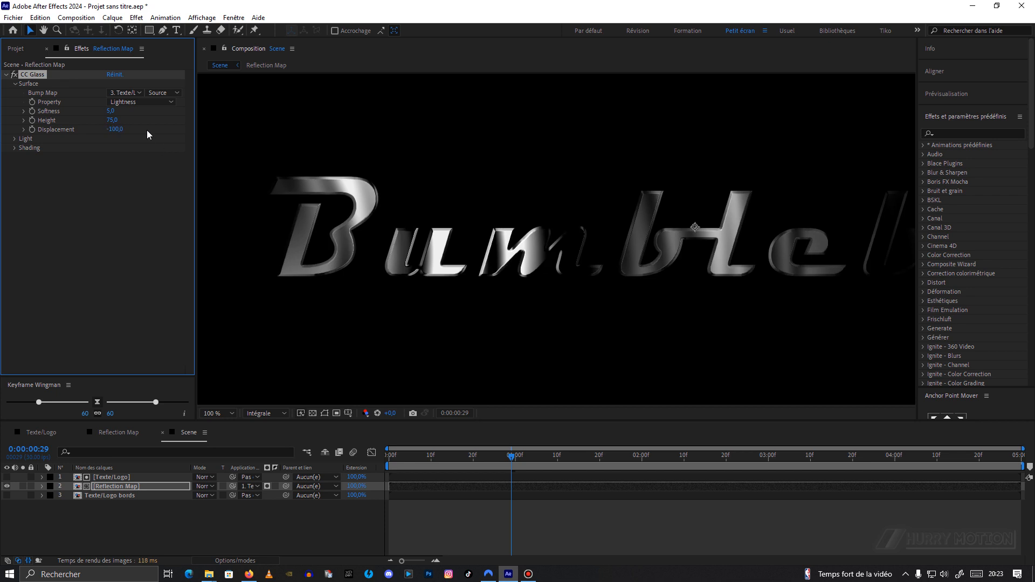
drag(113, 115, 123, 112)
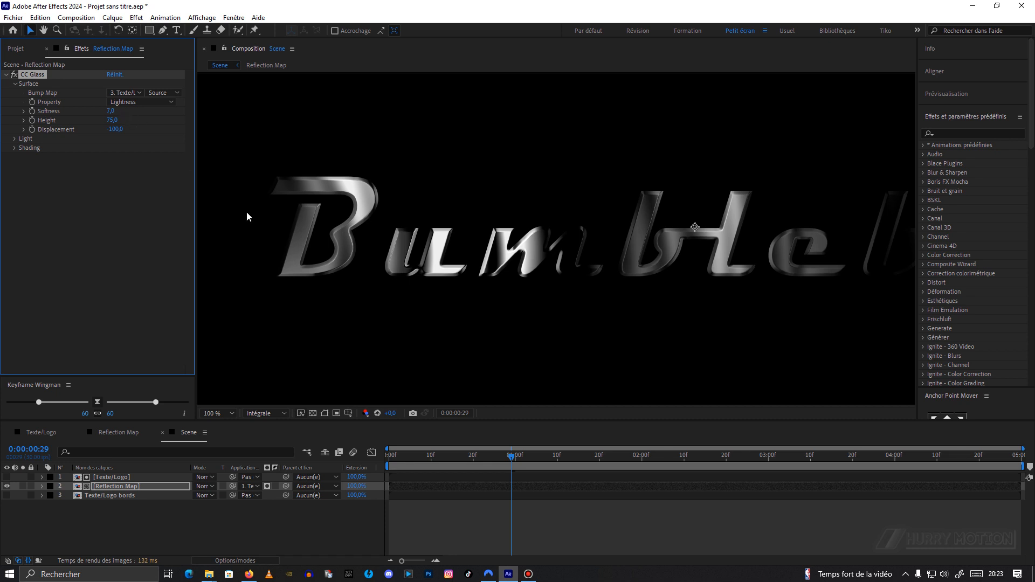
Apply the CC Blobbylize effect to the Reflection Map layer and set its Blob Layer to Texte/Logo bords.
click(51, 260)
key(ctrl+space)
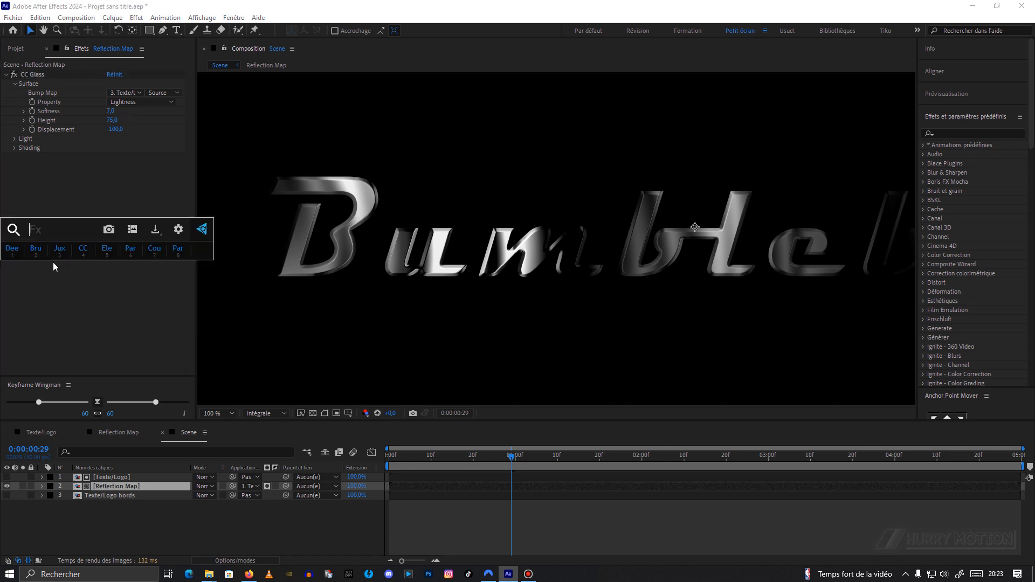
text(cc b)
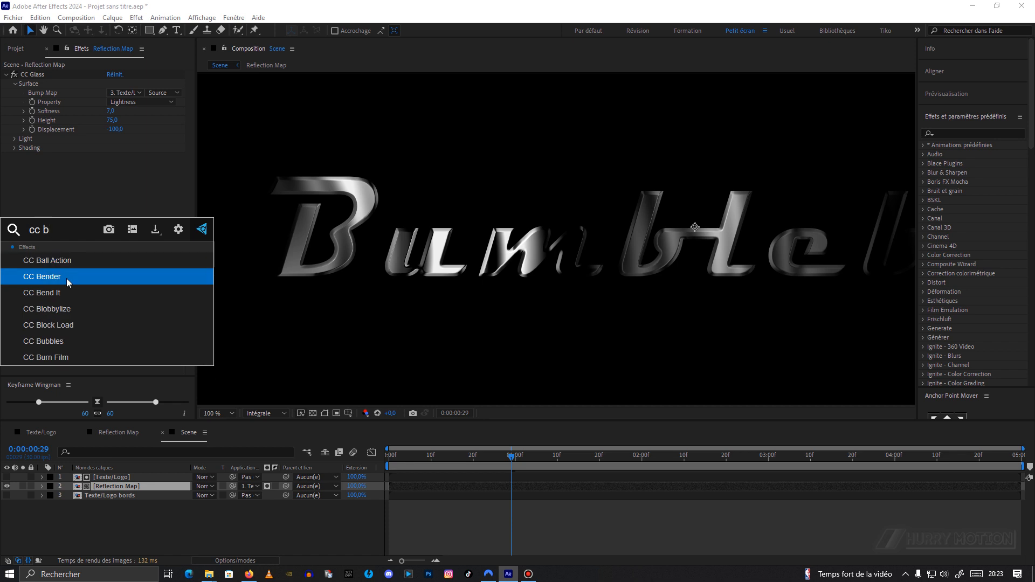
click(59, 311)
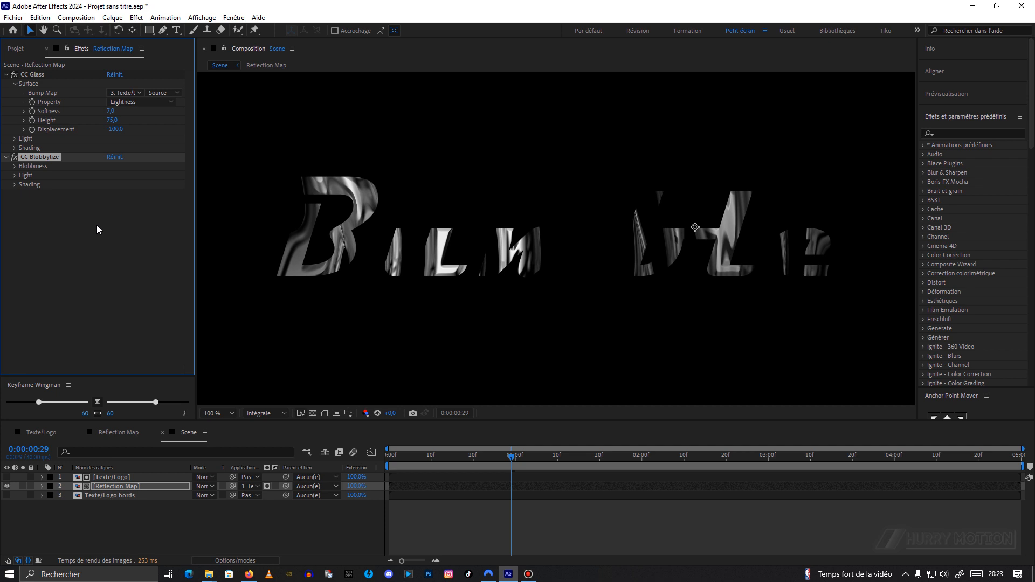
click(15, 167)
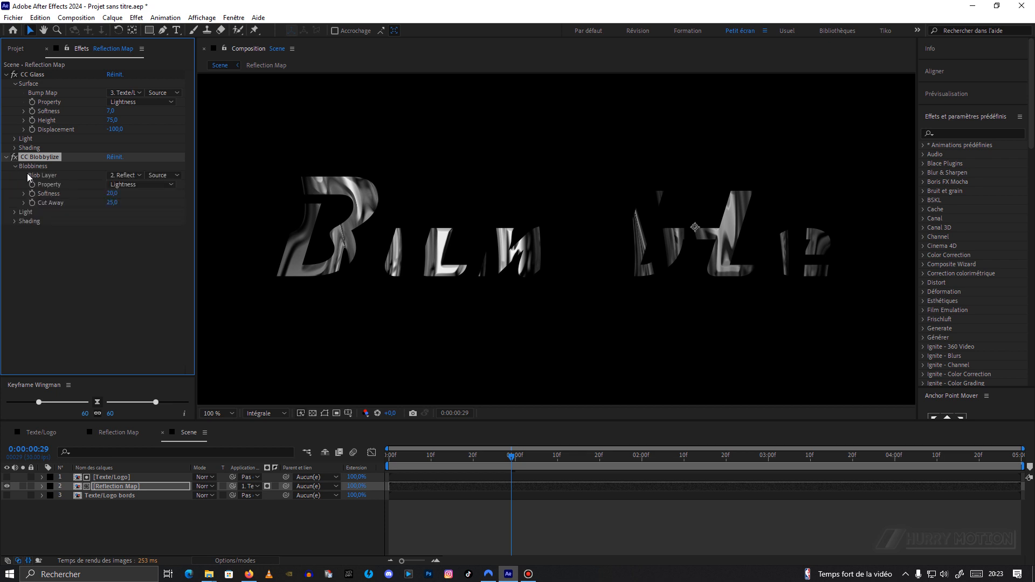
click(118, 177)
click(144, 228)
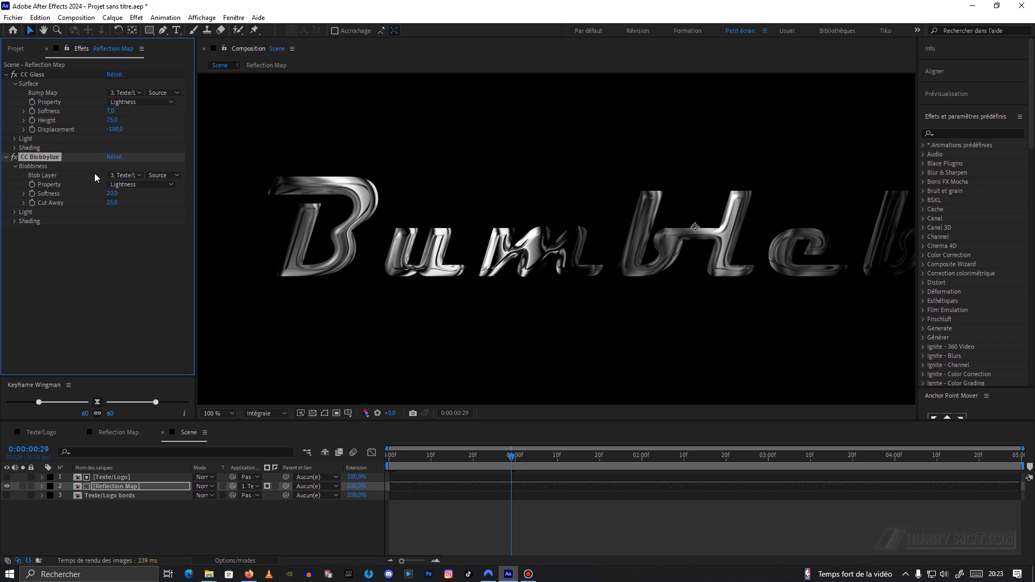
Change the CC Glass Light Type to Point Light and collapse the effect's settings.
click(15, 139)
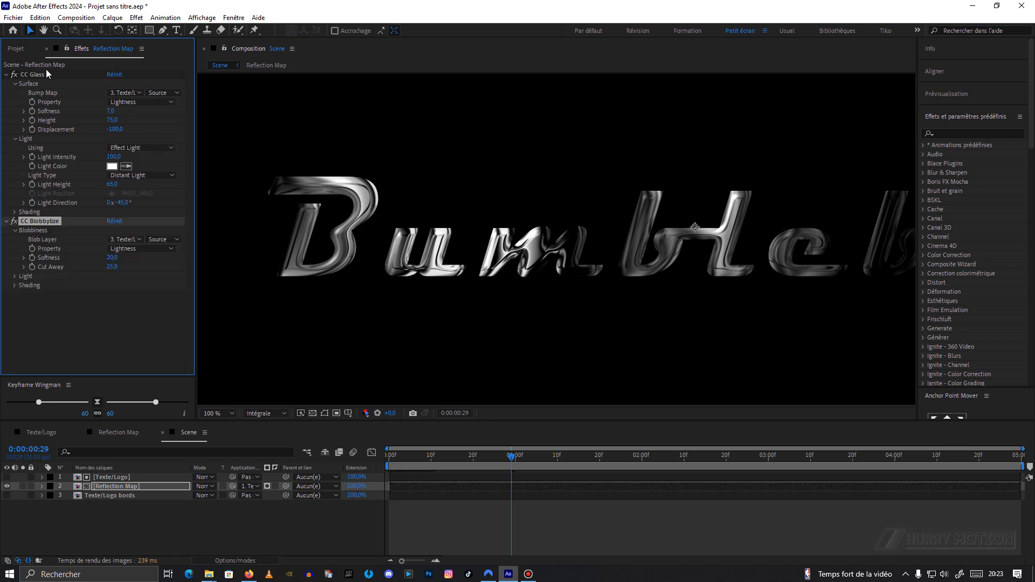
click(123, 175)
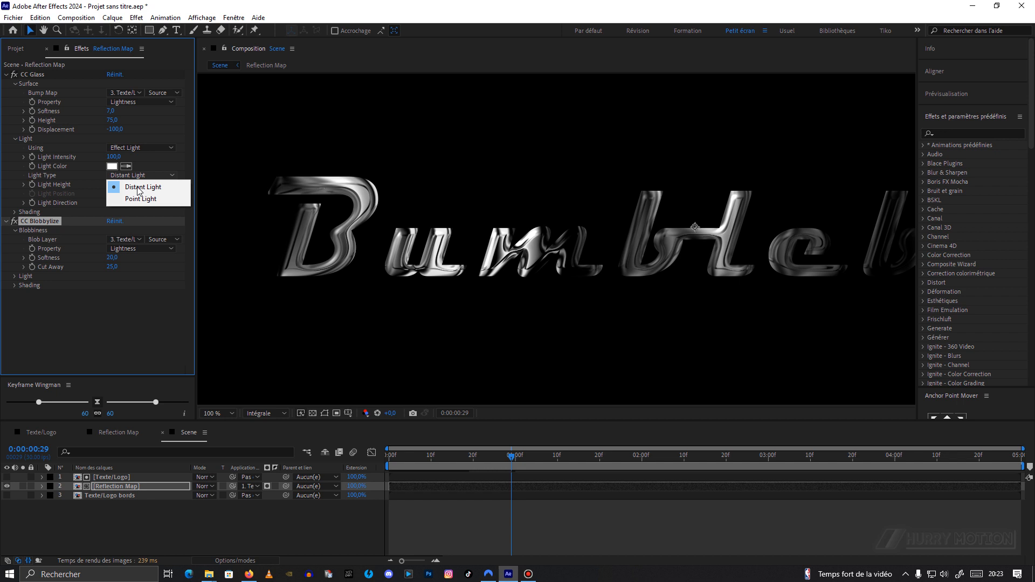
click(142, 199)
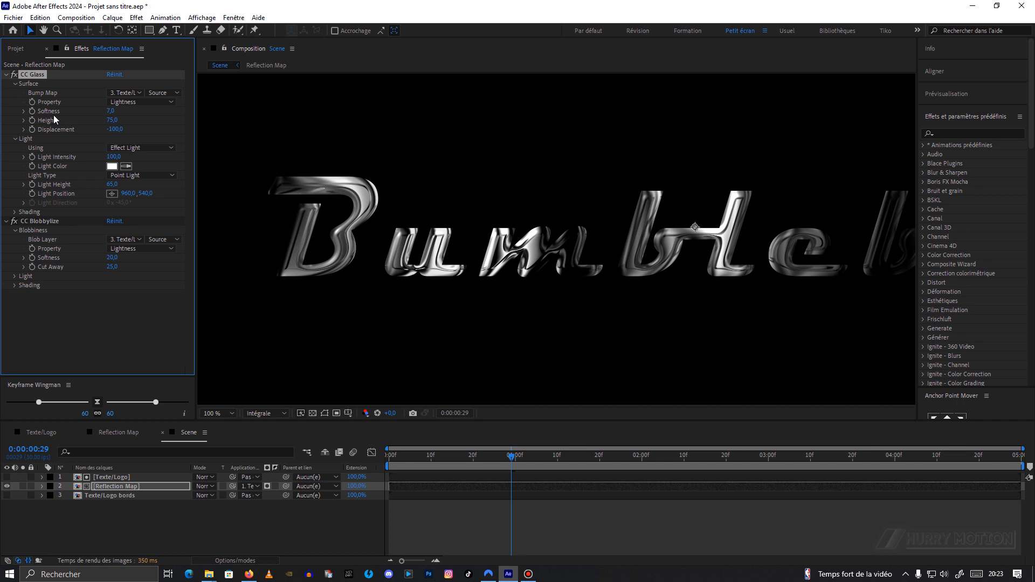
click(6, 75)
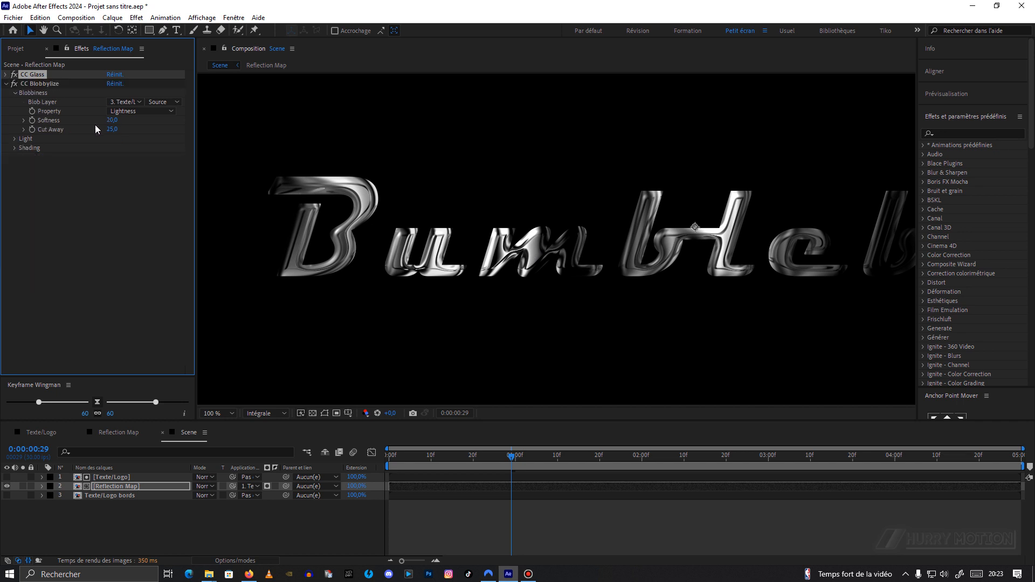
Set the CC Blobbylize Softness to 8 and Cut Away to 0, and scrub through the animation to 0:00:01:25.
click(112, 120)
text(5)
click(157, 169)
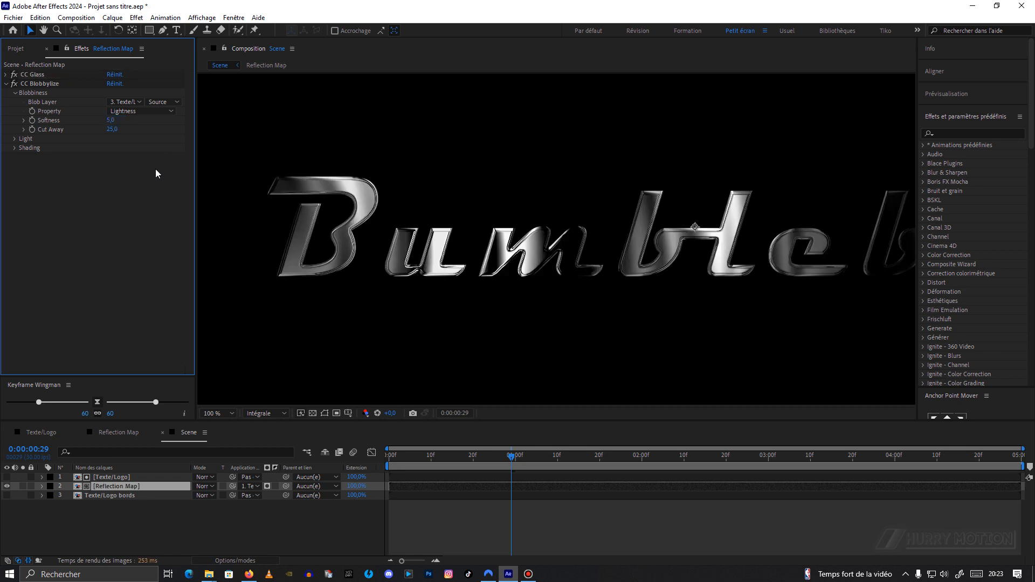
click(112, 130)
text(0)
click(121, 186)
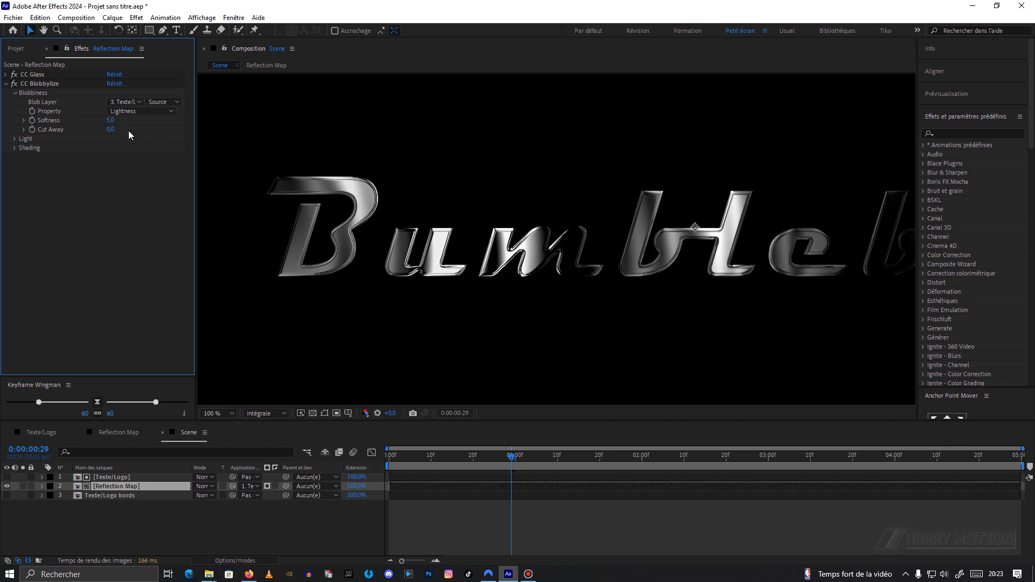
drag(109, 124, 133, 129)
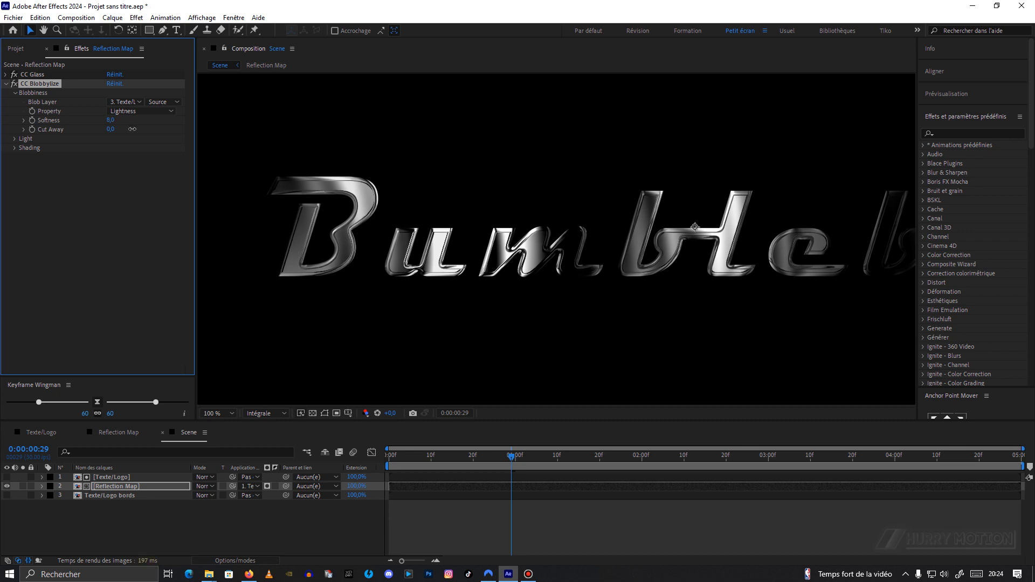
drag(509, 458, 389, 461)
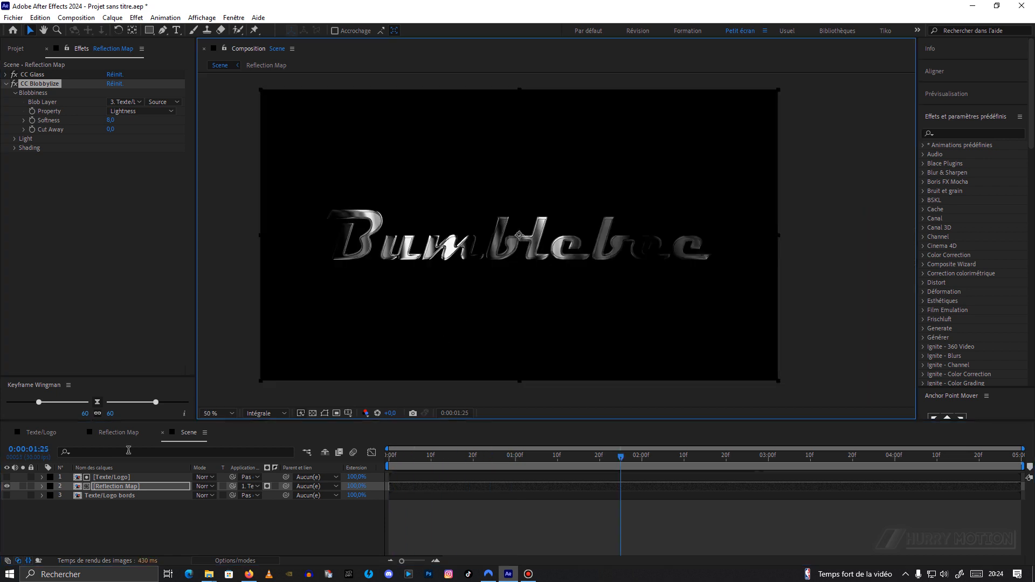
Add an adjustment layer above Texte/Logo and name it CC.
click(134, 478)
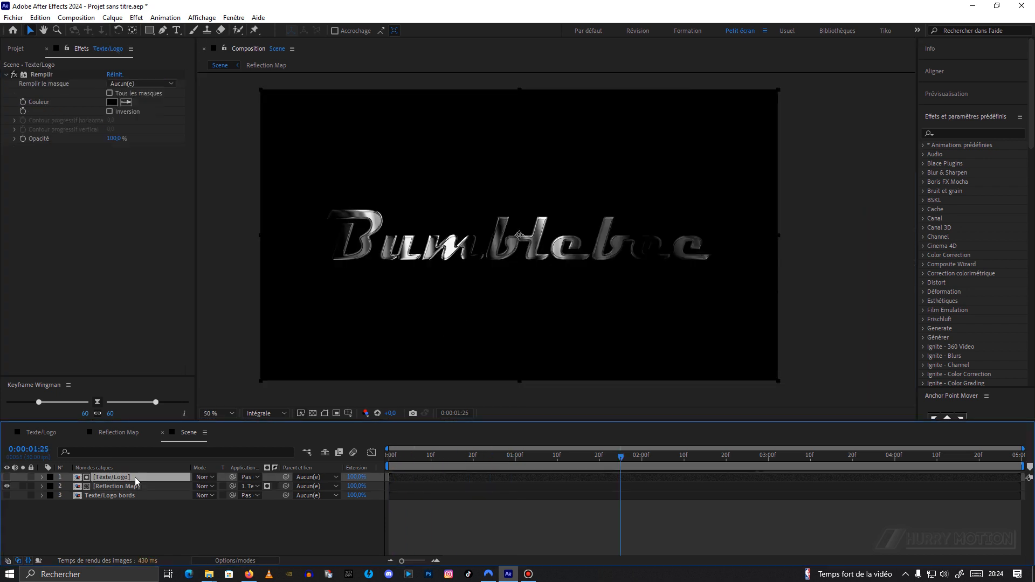
key(ctrl+alt+y)
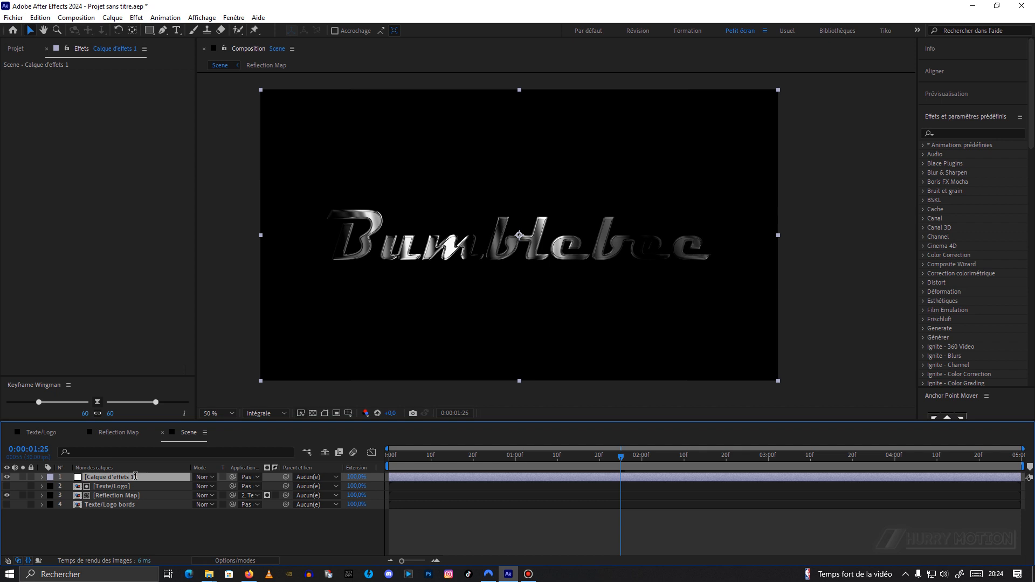
key(Return)
text(CC)
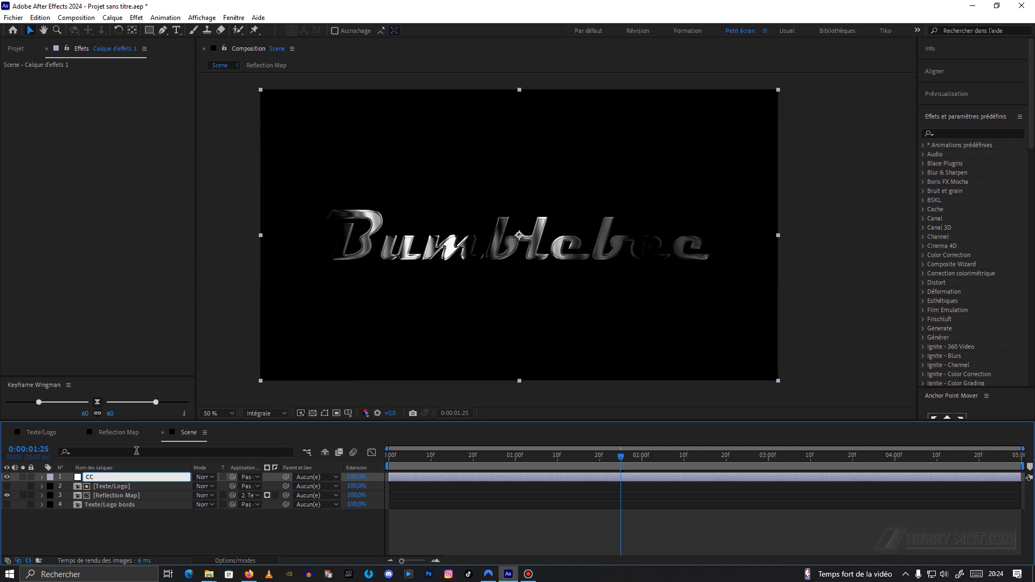
key(Return)
Apply the Courbes effect to the CC layer and shape its RVB curve with raised shadows and slightly lowered highlights.
click(128, 322)
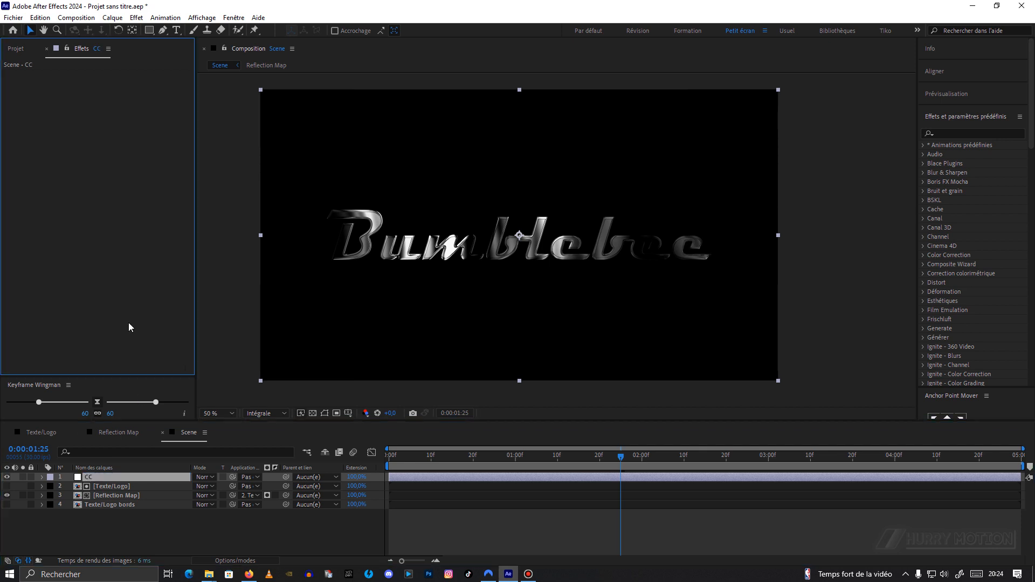
key(ctrl+space)
click(175, 316)
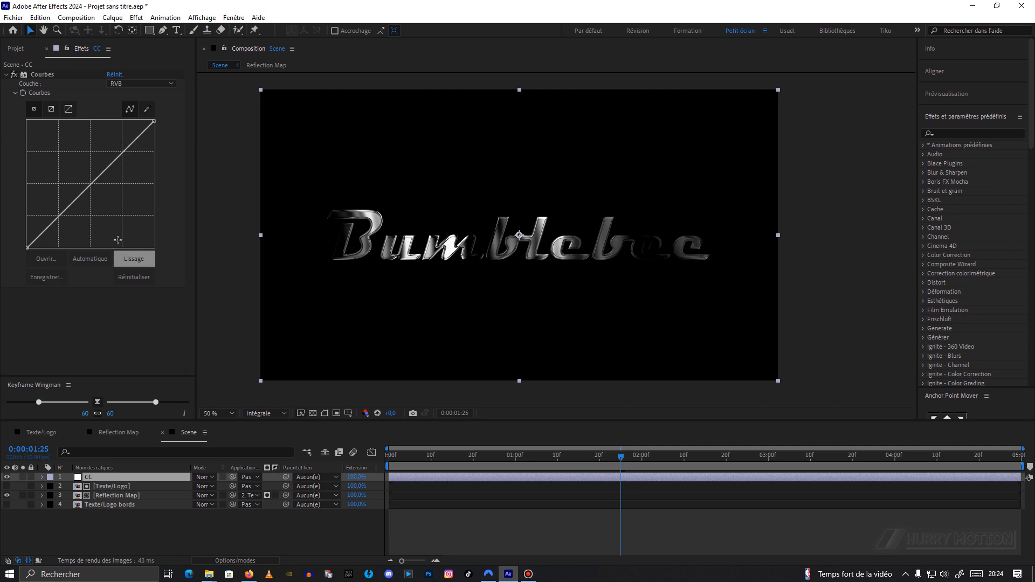
drag(90, 191, 56, 206)
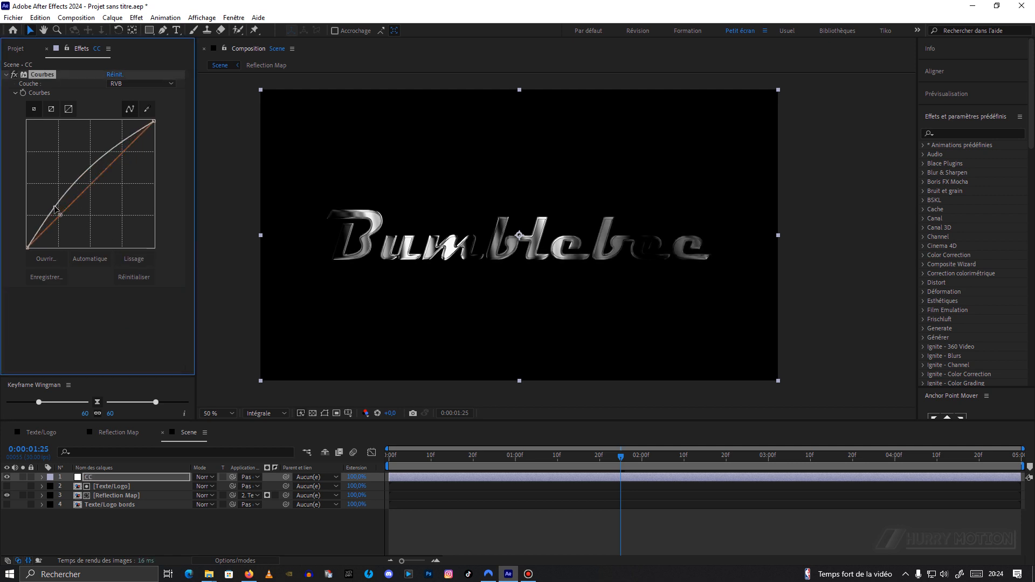
click(123, 147)
drag(123, 147, 129, 151)
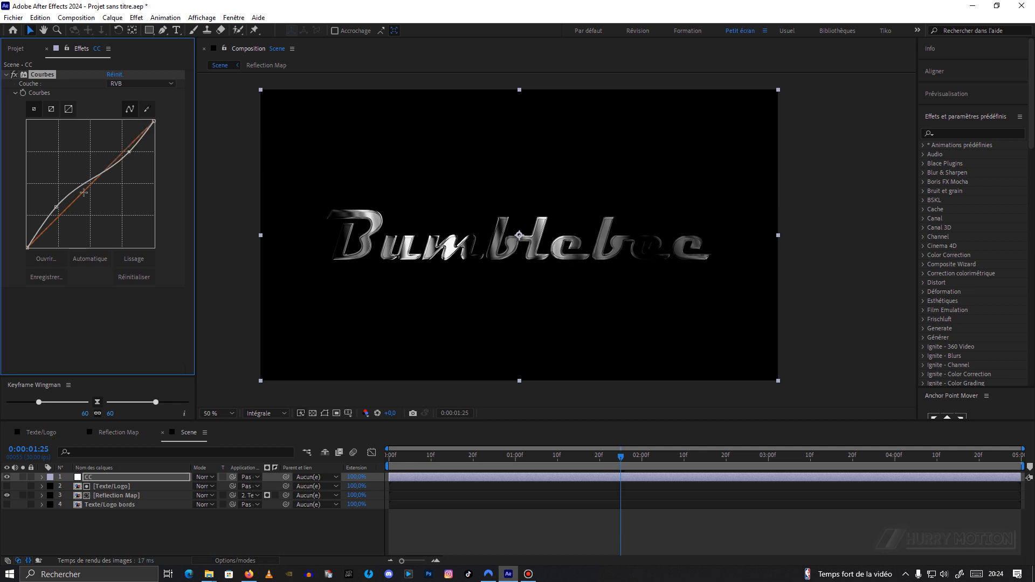
Adjust the colour channels of the Courbes effect, raising Rouge and lowering Bleu to give the text a golden tint.
click(141, 84)
click(132, 108)
mouse_move(90, 186)
mouse_down()
mouse_move(74, 166)
mouse_move(100, 198)
mouse_move(85, 181)
mouse_move(98, 185)
mouse_up()
key(ctrl+z)
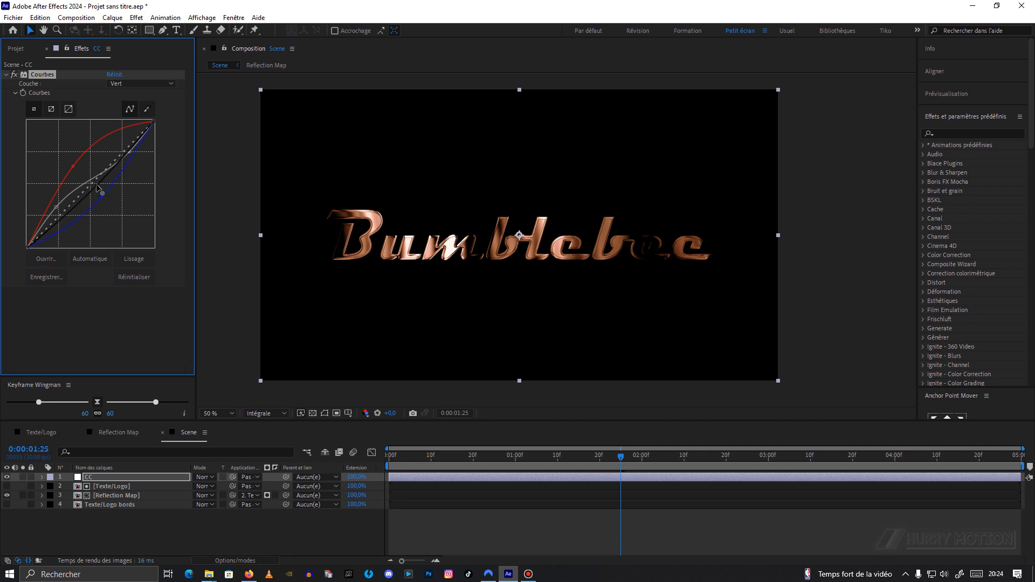
drag(102, 197, 110, 202)
drag(73, 167, 86, 171)
Add a second Courbes effect to the CC layer with an S-shaped RVB contrast curve, and collapse both Courbes effects.
click(70, 341)
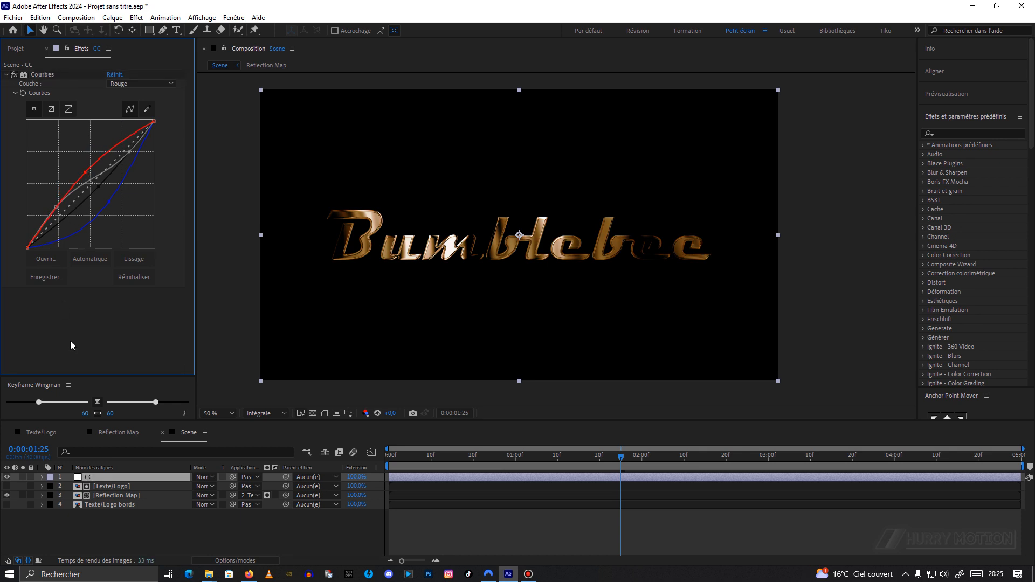
key(ctrl+space)
click(152, 325)
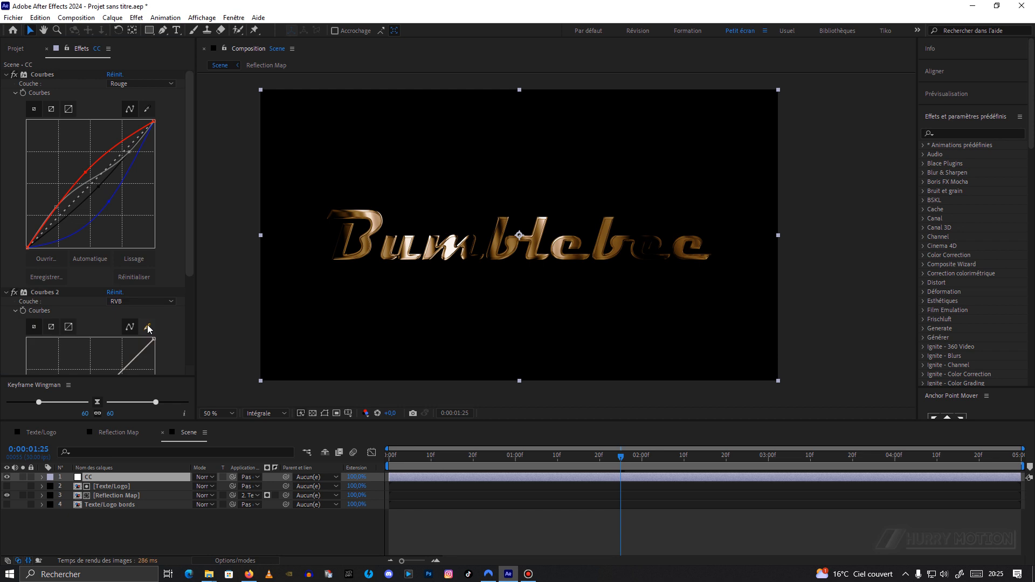
scroll(147, 324, down, 3)
scroll(147, 324, down, 2)
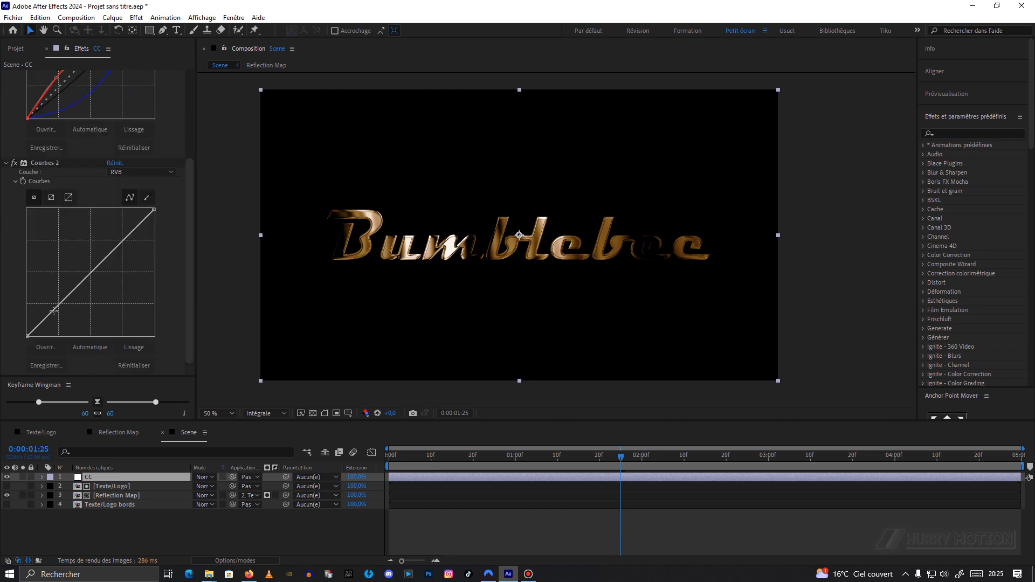
drag(57, 311, 60, 314)
drag(121, 252, 114, 244)
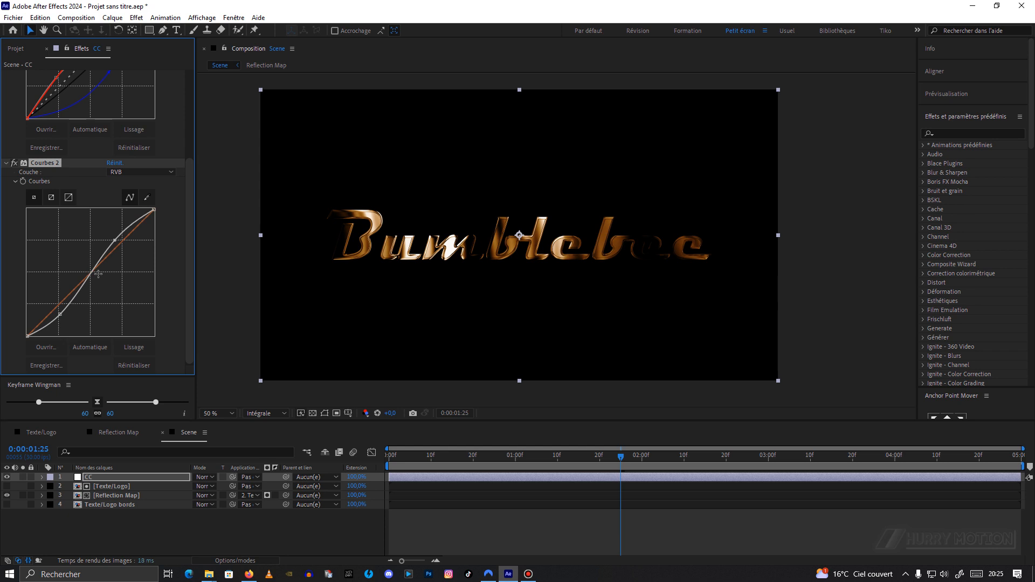
drag(62, 317, 63, 319)
click(6, 162)
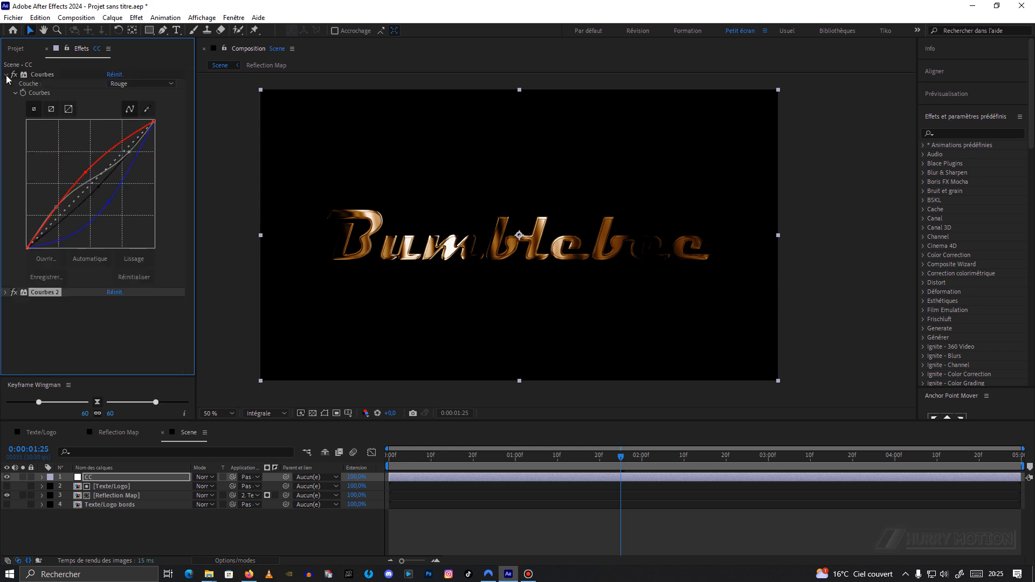
click(6, 75)
Scrub through the golden reflection animation, ending at 0:00:02:01.
click(450, 275)
click(40, 86)
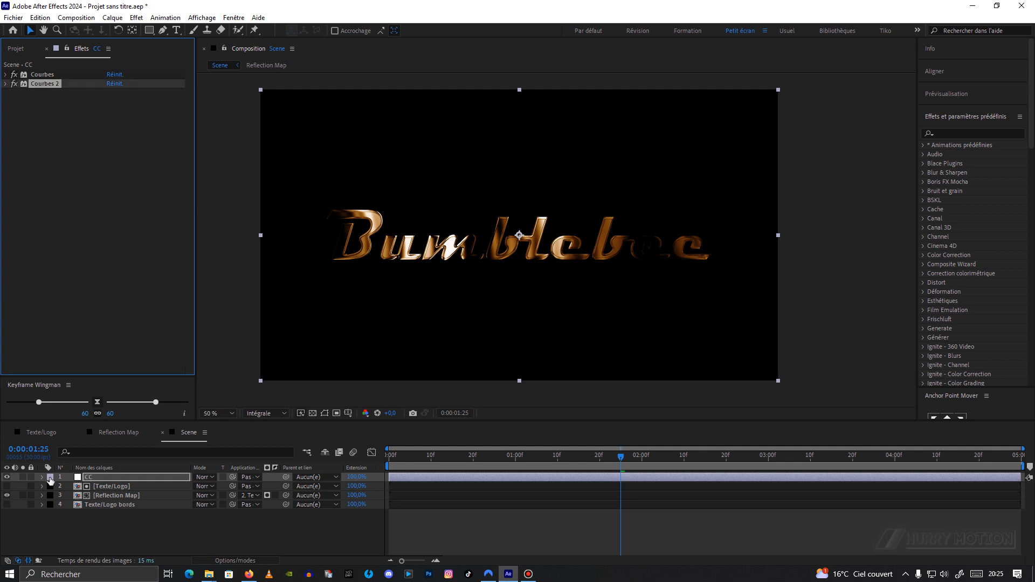
drag(622, 461, 645, 479)
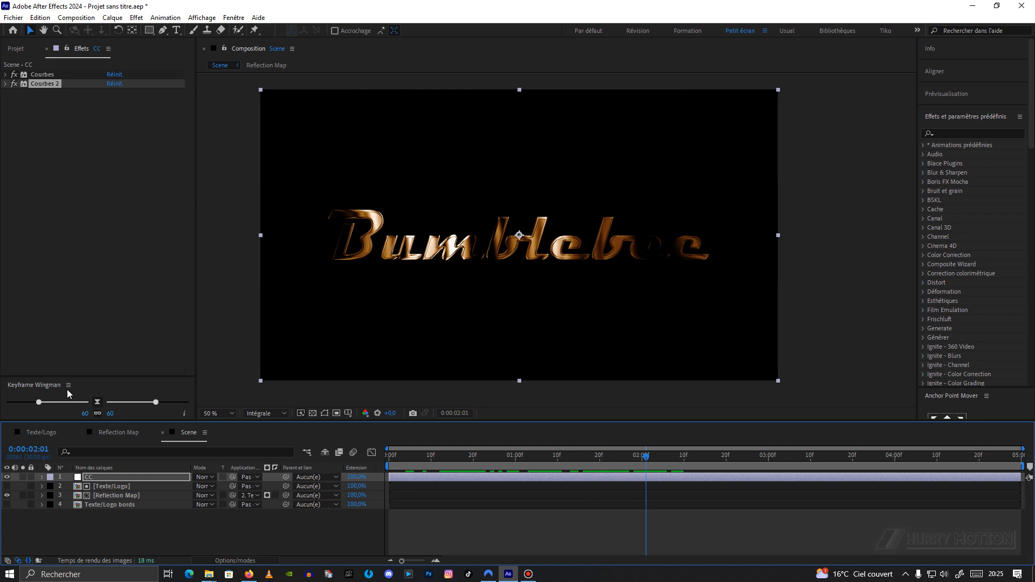
Create a new 1920x1080, 30 fps composition named Rendu.
click(15, 48)
click(34, 371)
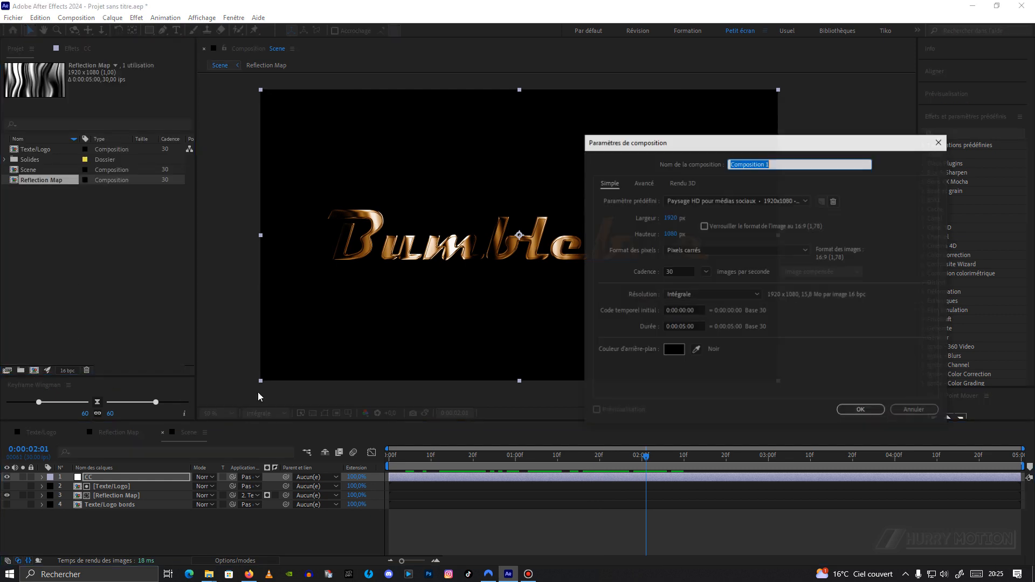
text(Rendu)
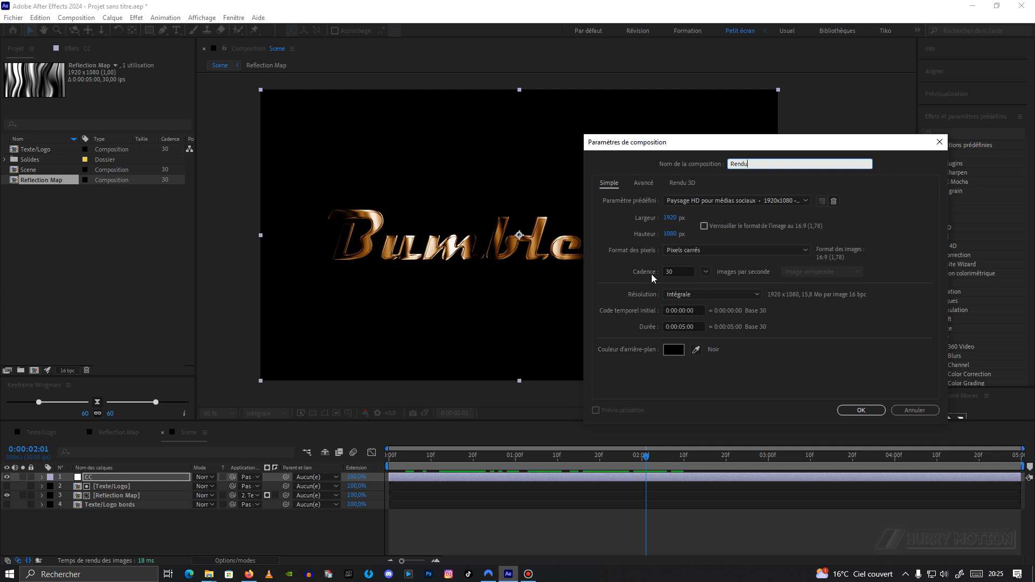
click(860, 410)
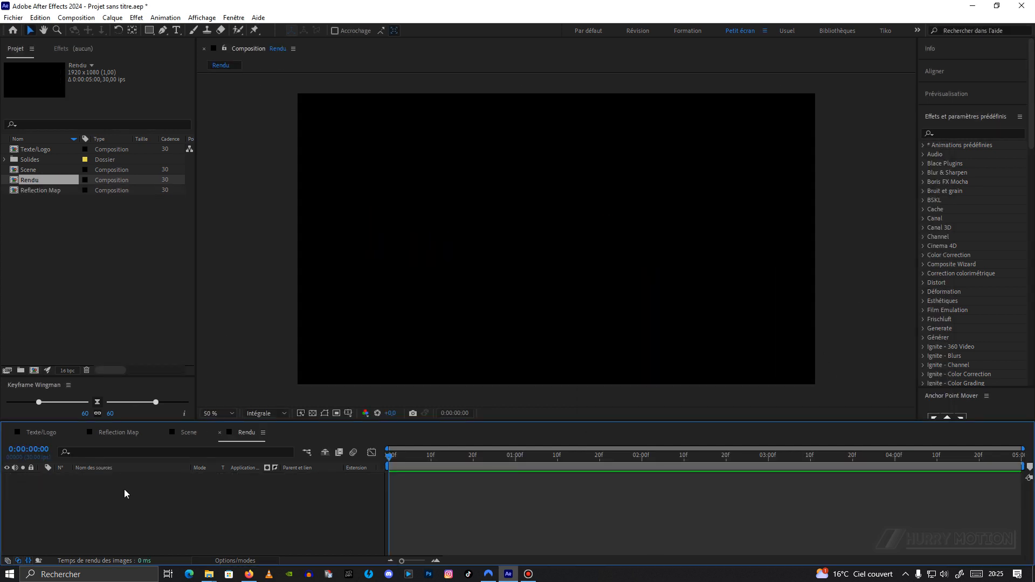
Add a composition-size solid named BG to Rendu and apply the Gamme des dégradés effect to it.
key(ctrl+y)
text(BG)
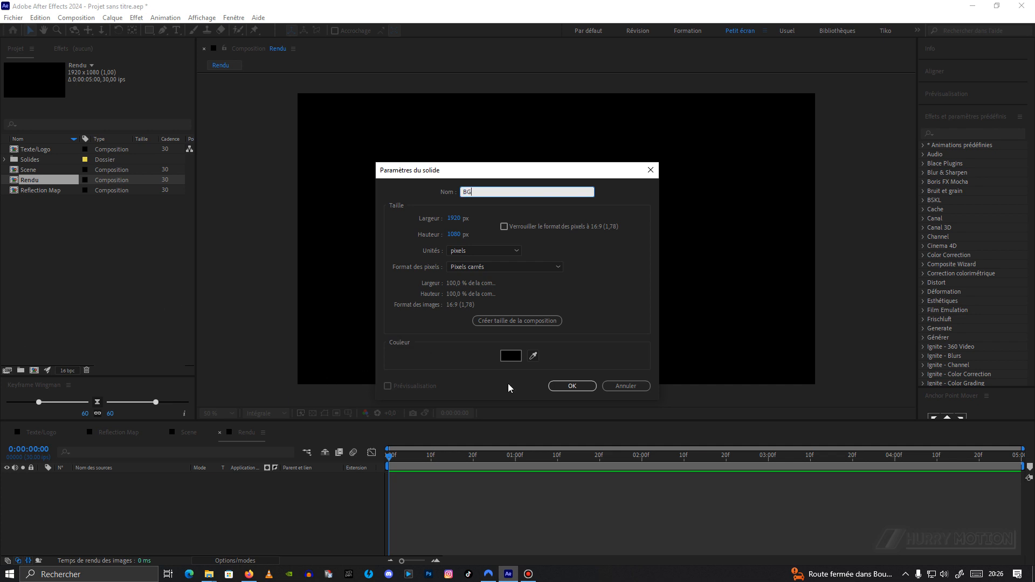
click(568, 387)
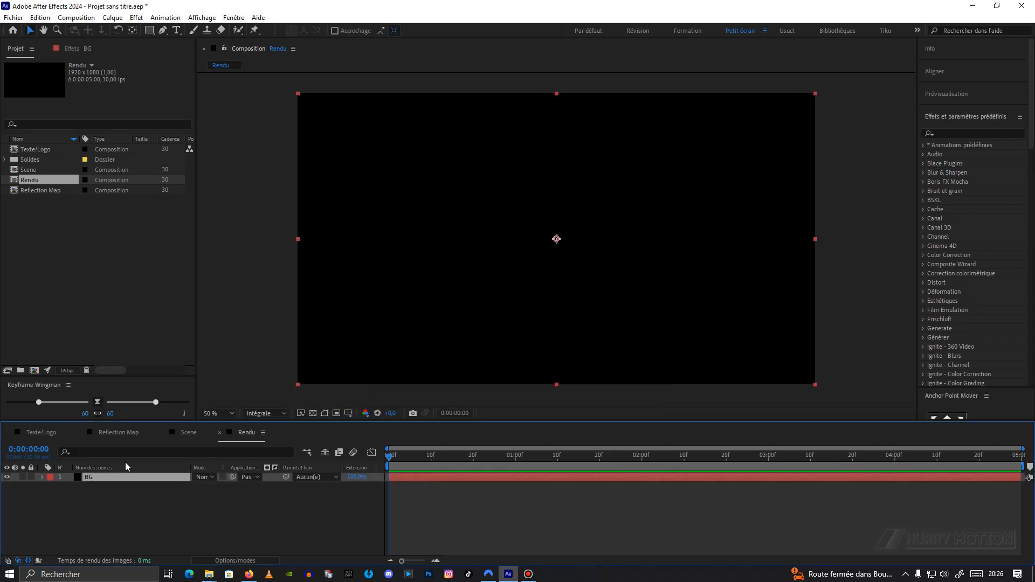
key(ctrl+space)
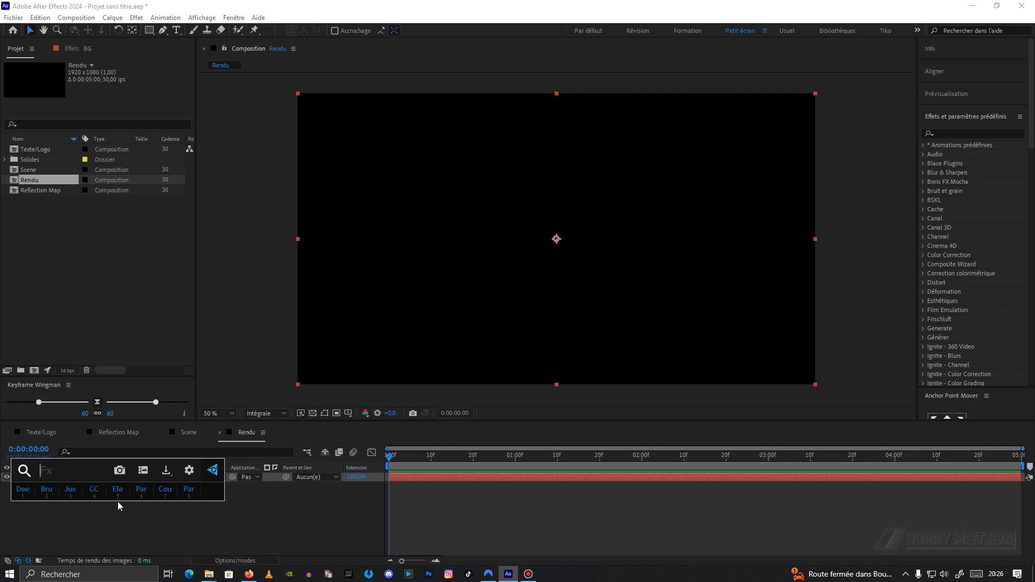
text(gamme)
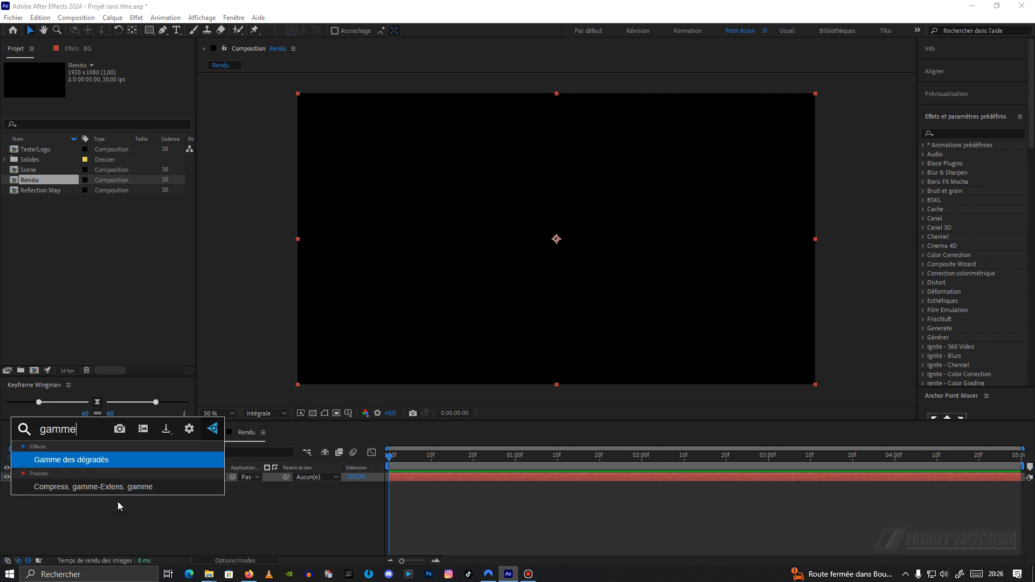
click(107, 461)
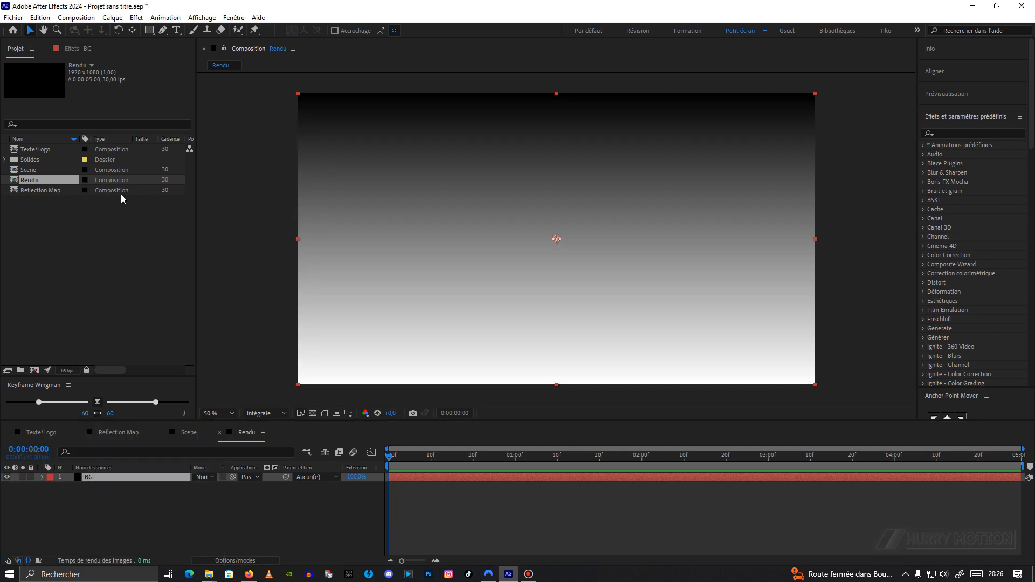
Set the BG gradient's end colour to dark brown 1E0B00 and its start colour to brown 5C3000.
click(71, 48)
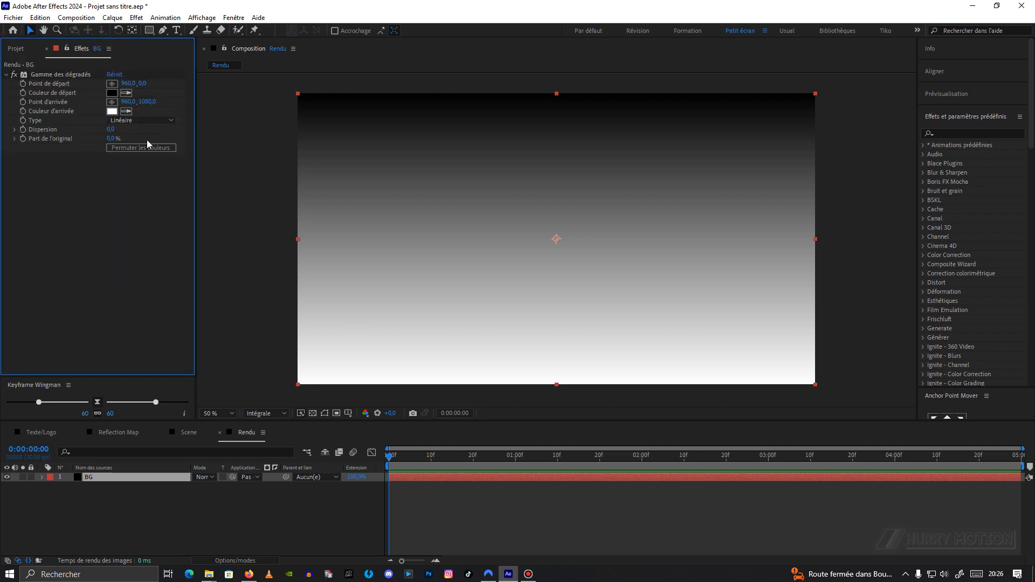
click(112, 111)
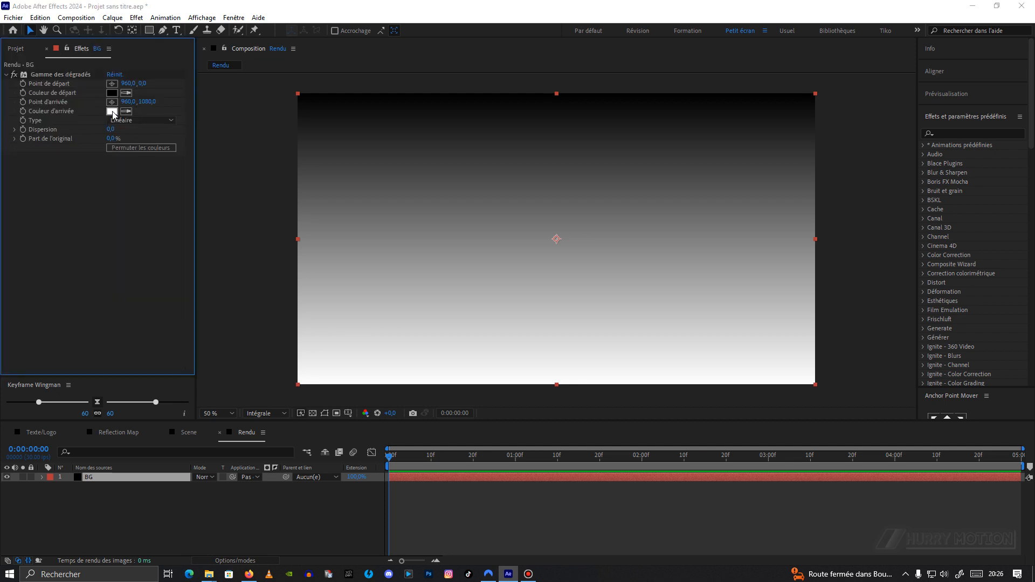
mouse_move(880, 469)
mouse_down()
mouse_move(879, 485)
mouse_move(867, 477)
mouse_up()
click(865, 482)
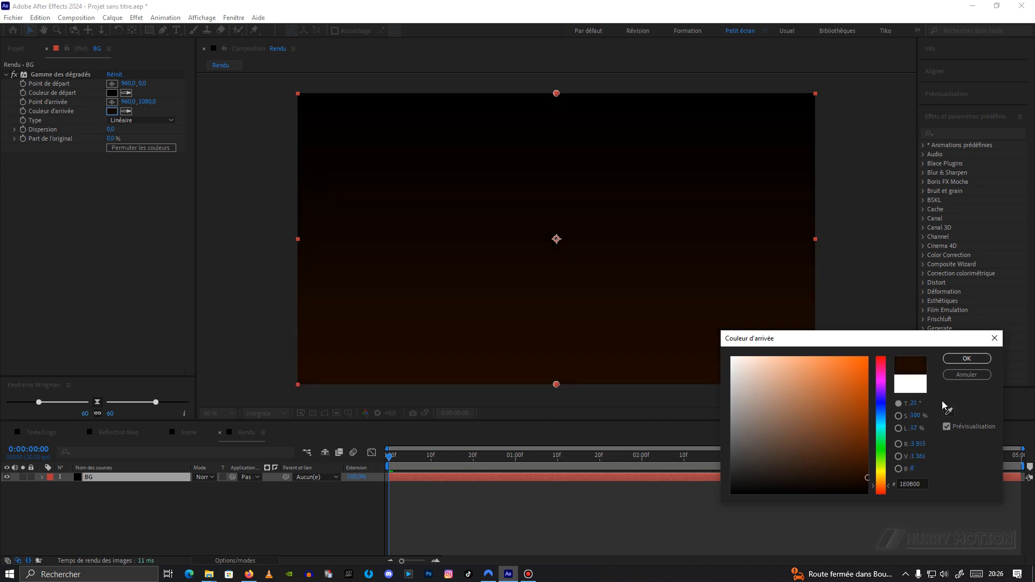
click(952, 363)
click(112, 93)
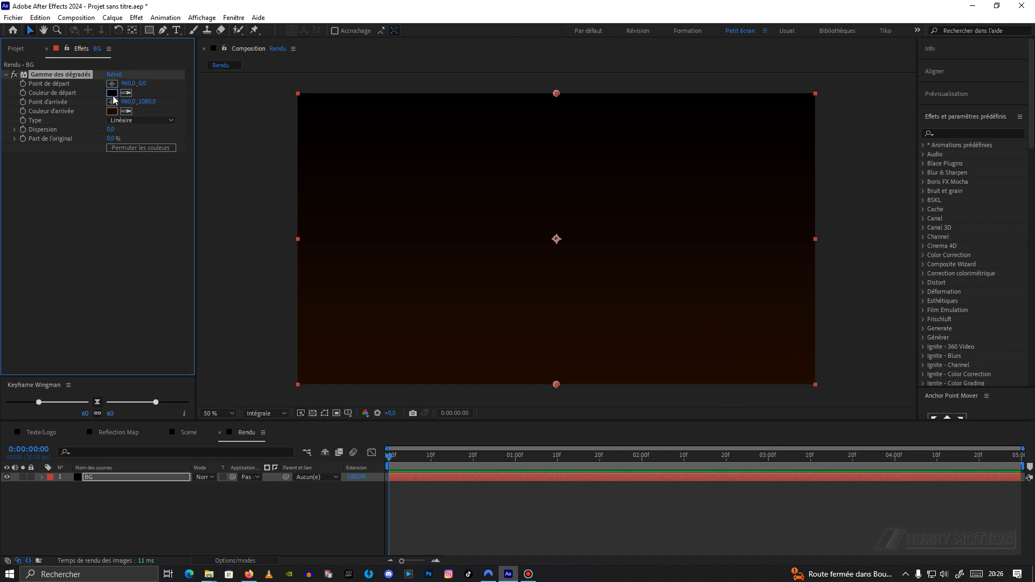
click(879, 482)
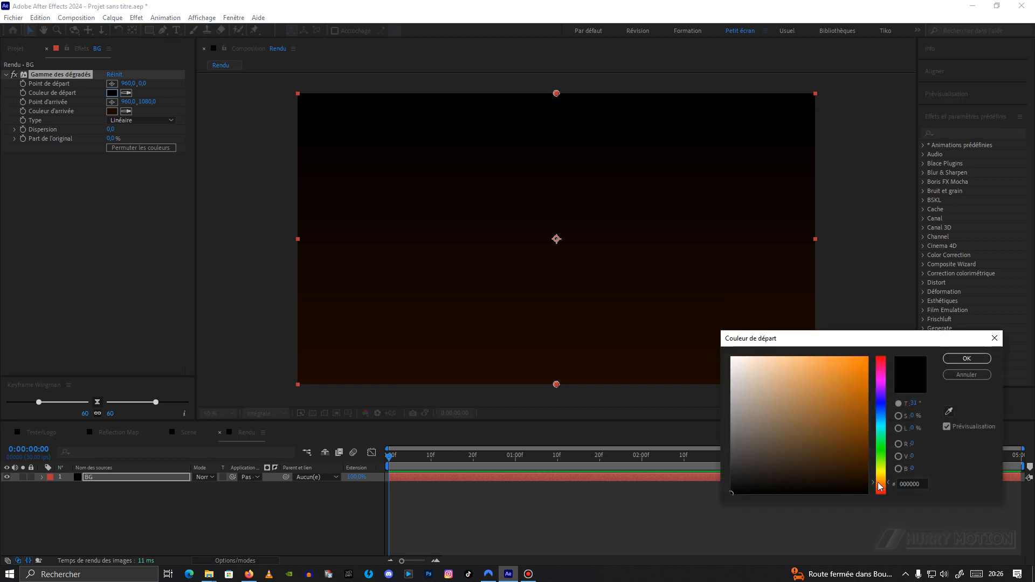
click(866, 469)
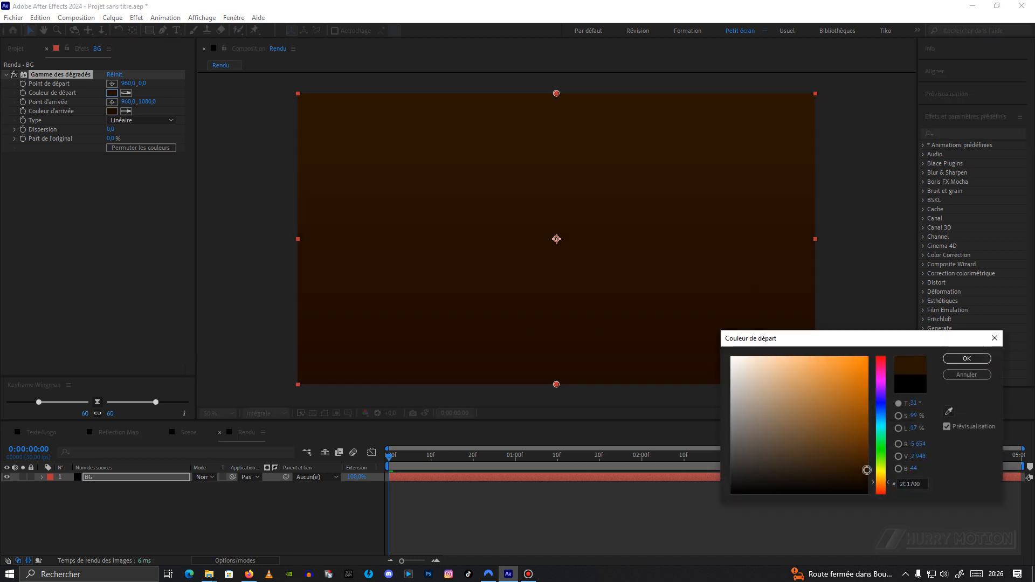
drag(866, 468, 870, 444)
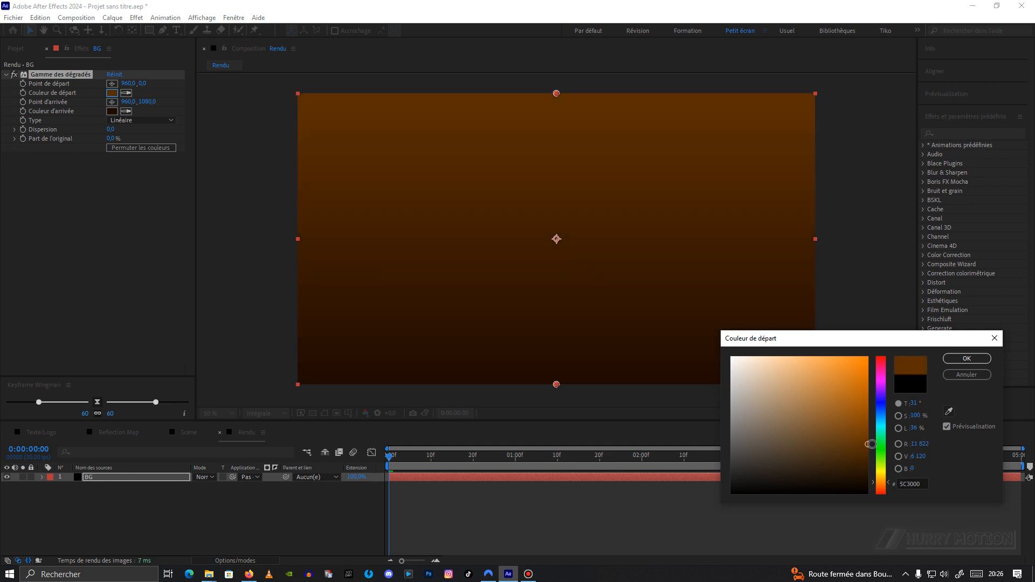
click(966, 358)
Change the BG gradient type to Radial and set its Dispersion to 185.
click(142, 120)
click(144, 144)
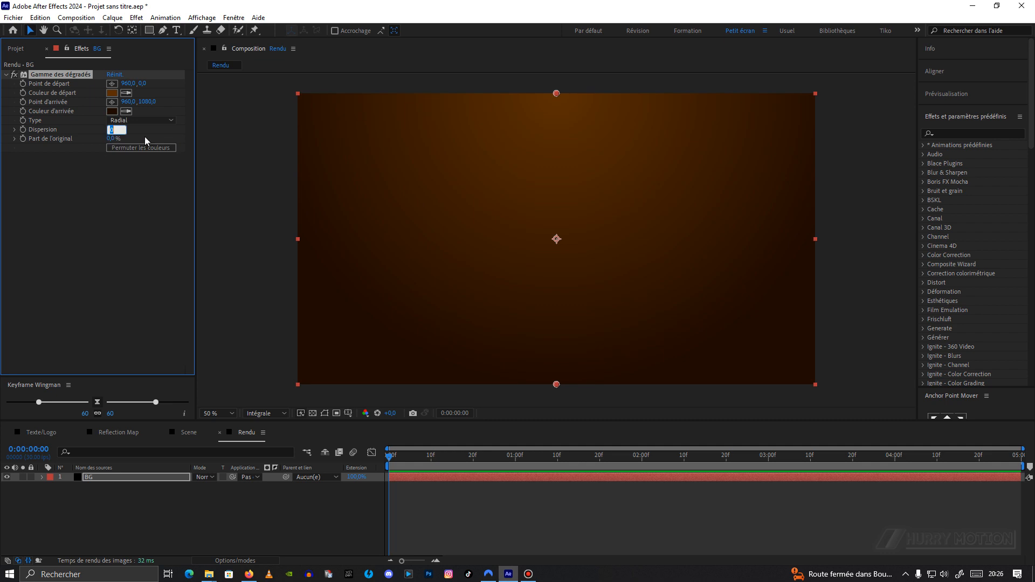
text(185)
Place the Scene composition above the BG layer in Rendu.
click(16, 49)
drag(32, 170, 118, 477)
Move the BG gradient's start point to 960, 148 and end point to 960, 974, and darken its start colour to 130A00.
click(108, 486)
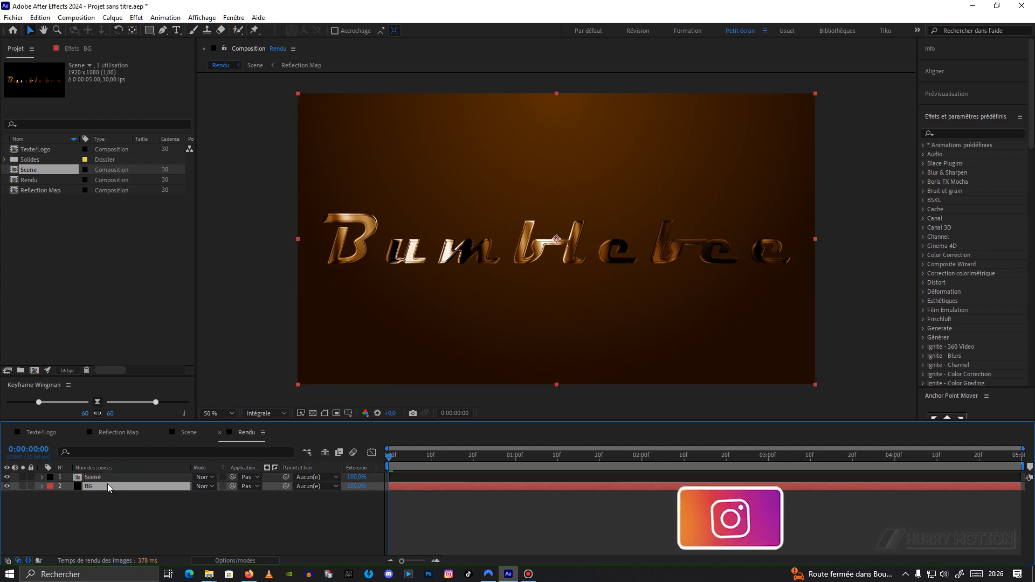
click(73, 49)
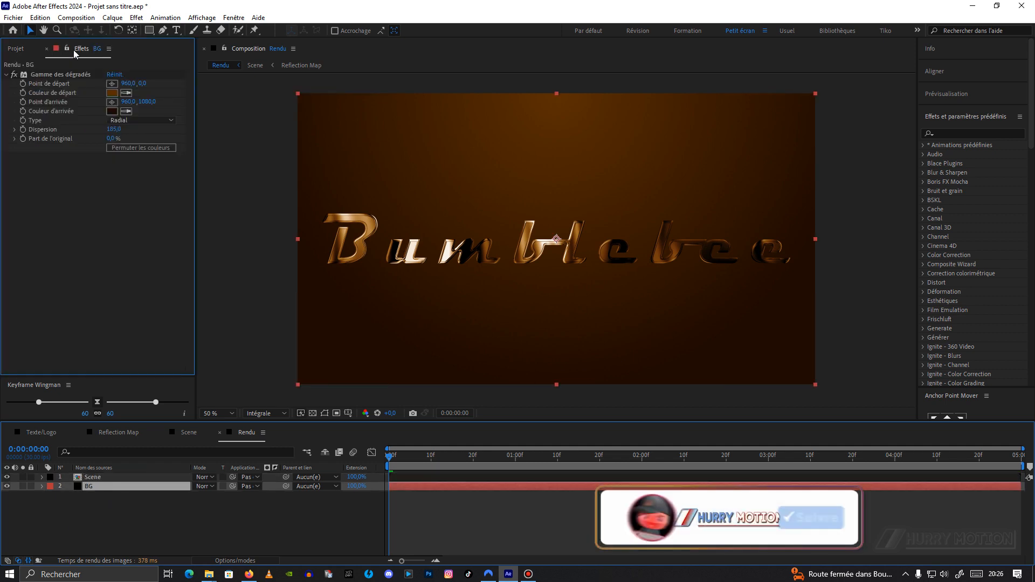
drag(141, 84, 83, 138)
click(112, 93)
mouse_move(867, 450)
mouse_down()
mouse_move(868, 487)
mouse_move(885, 483)
mouse_up()
click(884, 470)
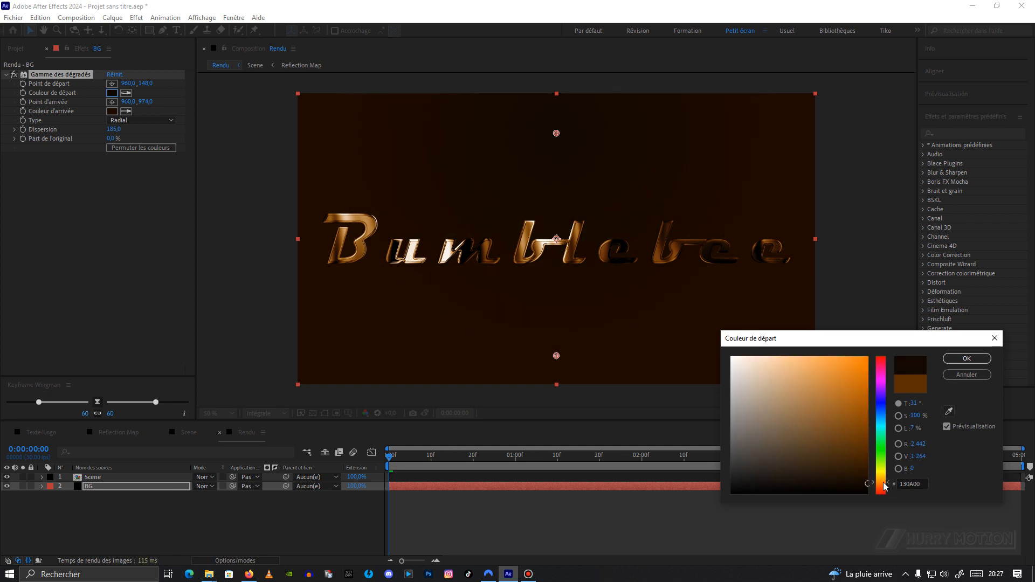
click(967, 359)
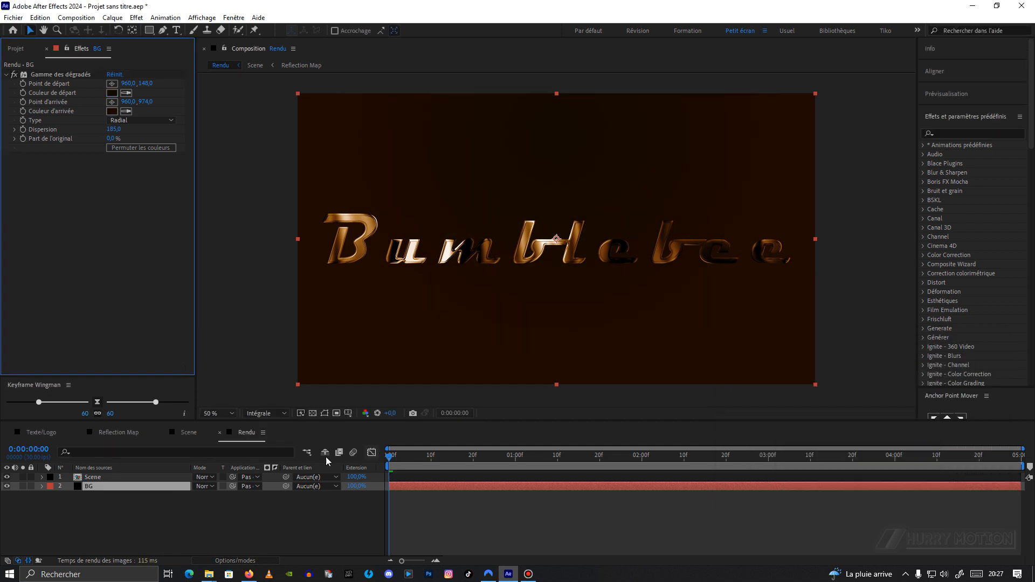
Turn the Scene layer into a 3D layer.
click(107, 478)
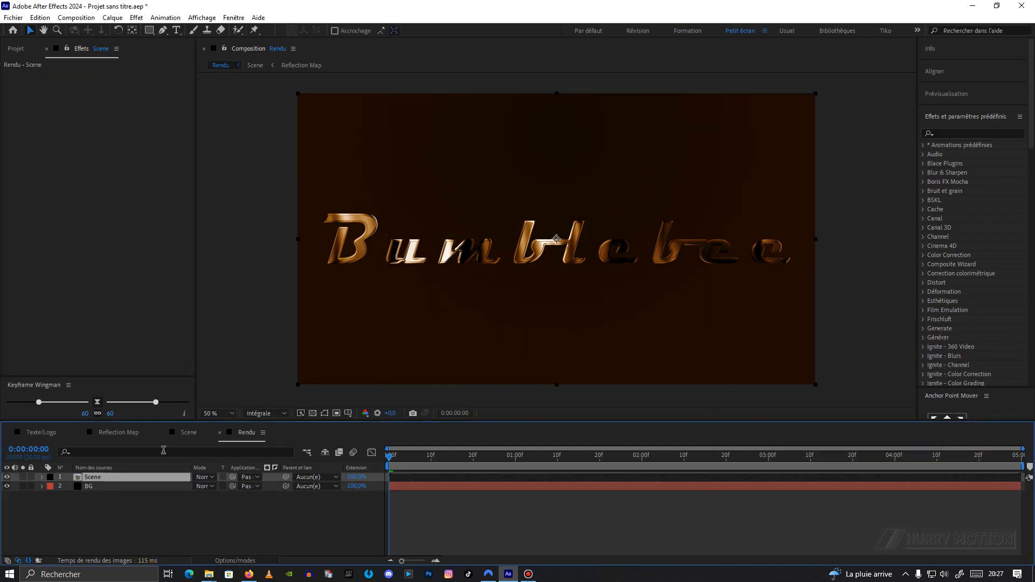
click(269, 559)
click(252, 477)
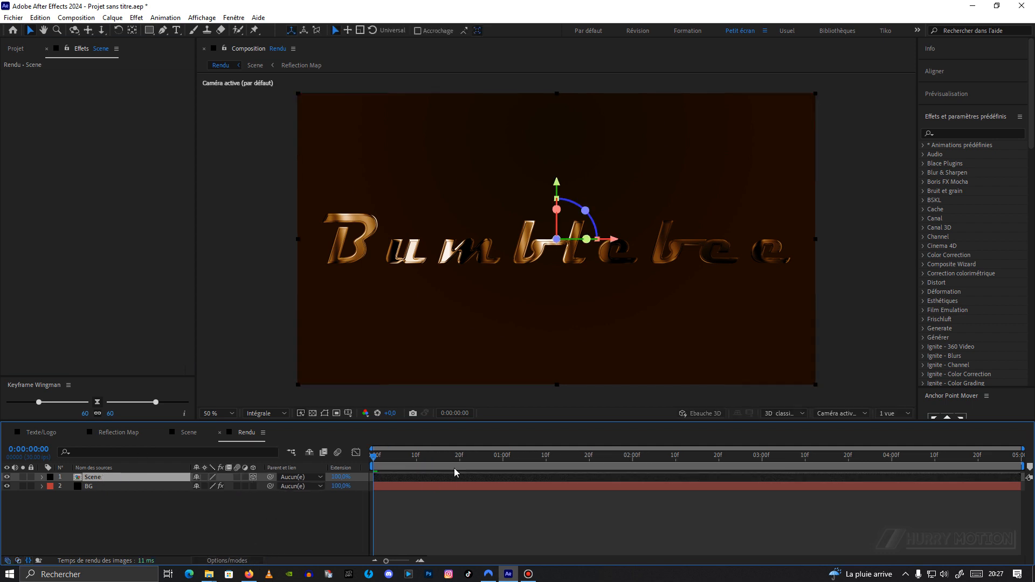
At 0:00:02:00, set the Scene layer's Position to 960, 540, 220 and keyframe it.
drag(375, 460, 635, 467)
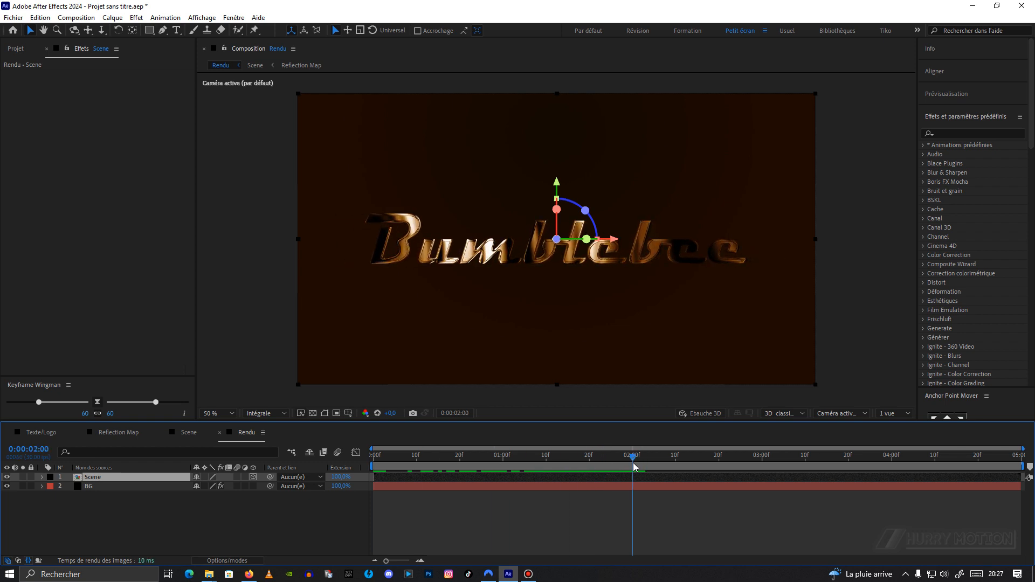
key(p)
drag(233, 488, 334, 470)
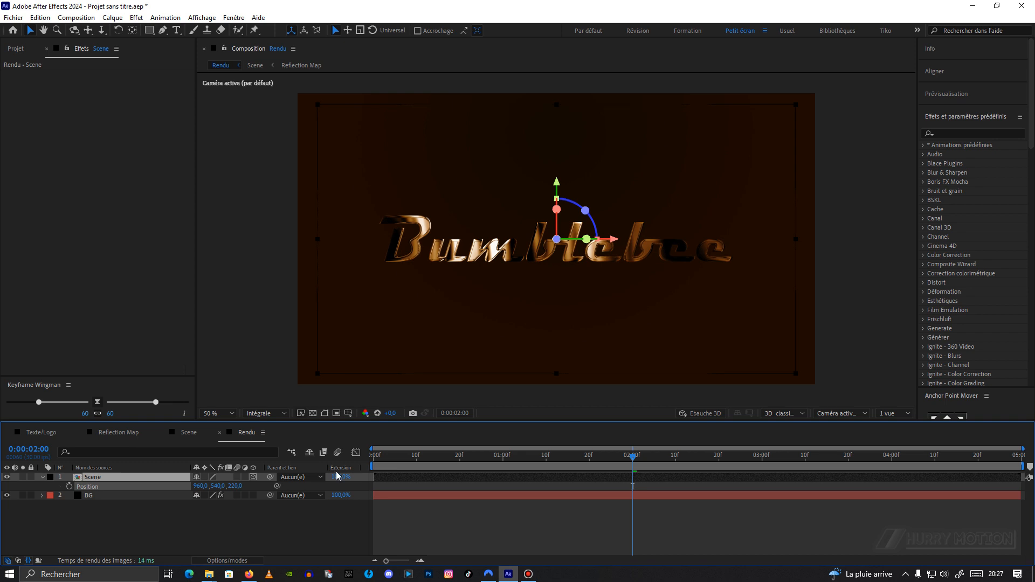
drag(336, 472, 335, 472)
click(69, 487)
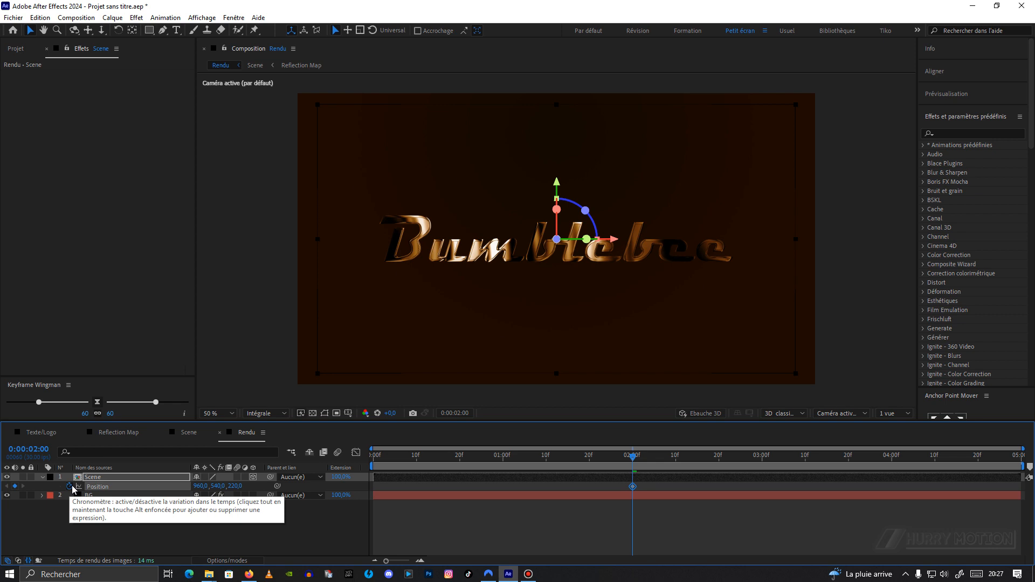
Keyframe the Scene layer's Rotation X, Rotation Y and Rotation Z at 0:00:02:00.
key(shift+r)
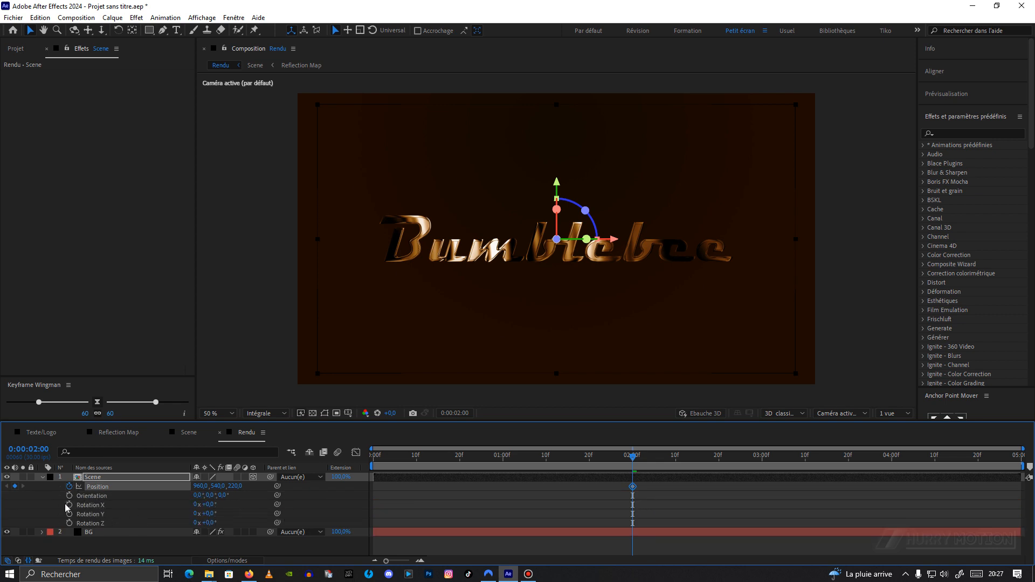
click(69, 504)
click(69, 514)
click(69, 523)
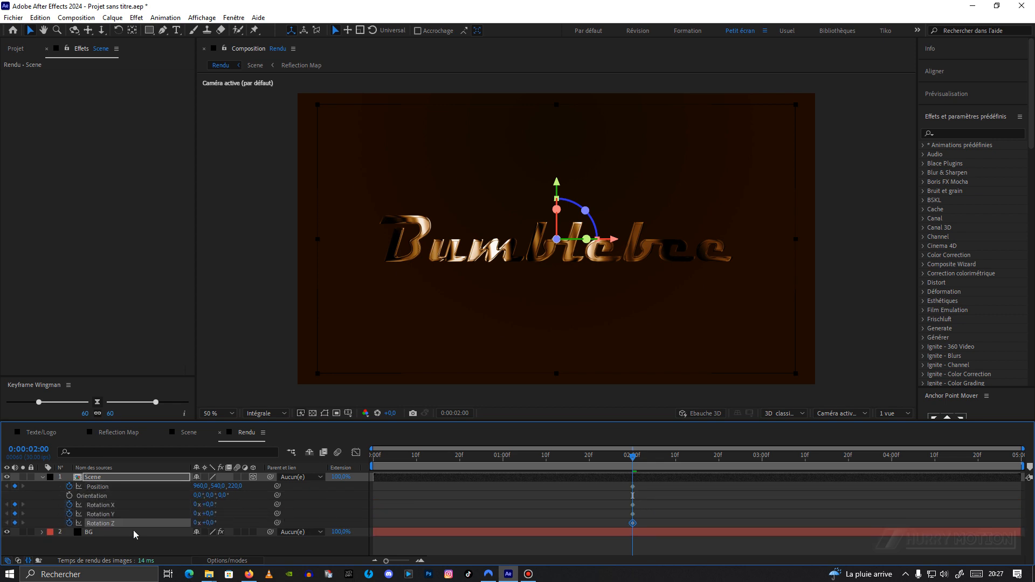
At 0:00:00:00, set the Scene layer's Z position to -1657, Rotation Z to 15° and Rotation Y to -25°.
drag(634, 458, 356, 499)
drag(235, 485, 191, 503)
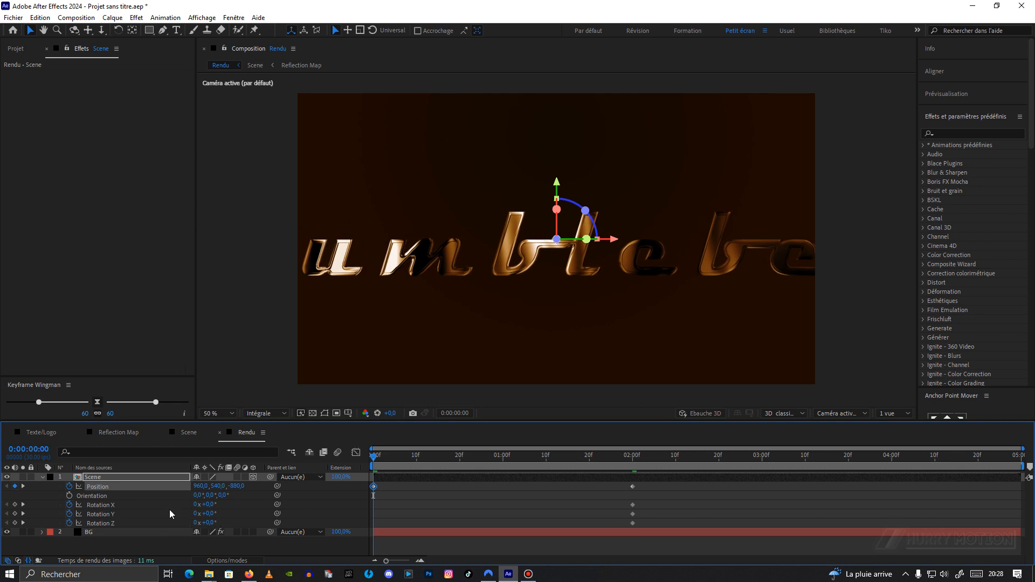
drag(211, 523, 220, 524)
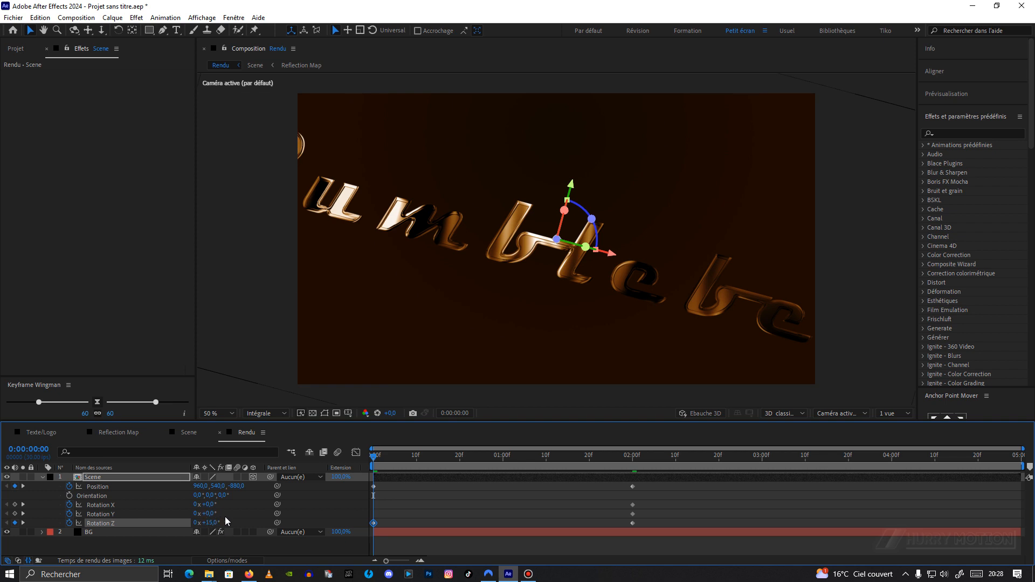
drag(211, 514, 197, 513)
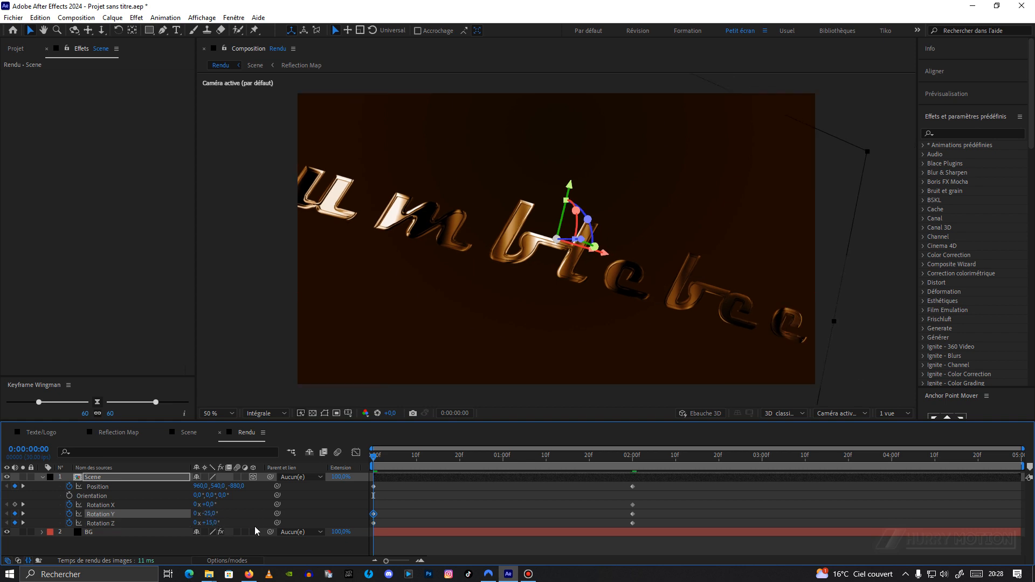
drag(237, 489, 17, 492)
drag(236, 489, 60, 501)
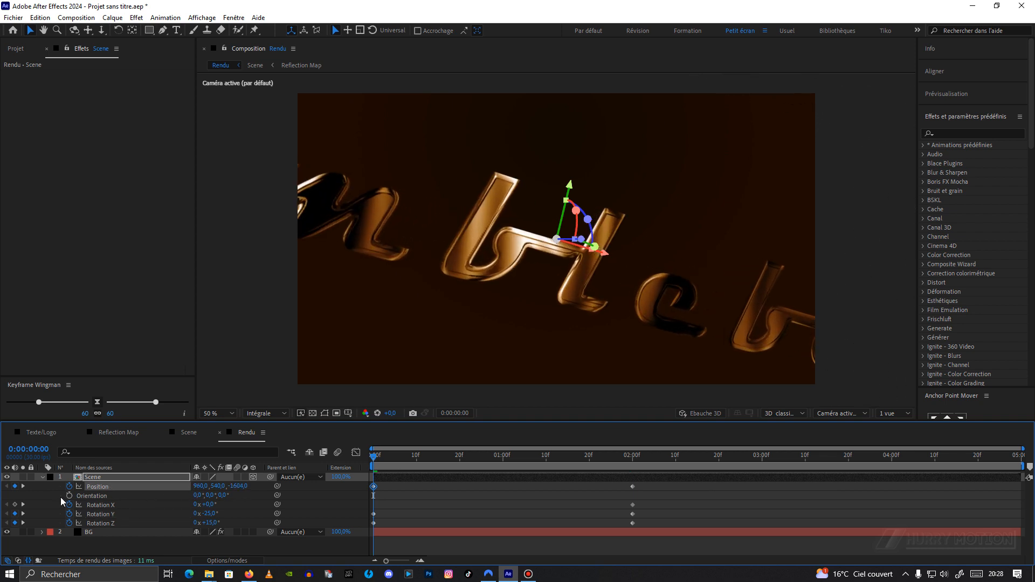
drag(237, 487, 215, 493)
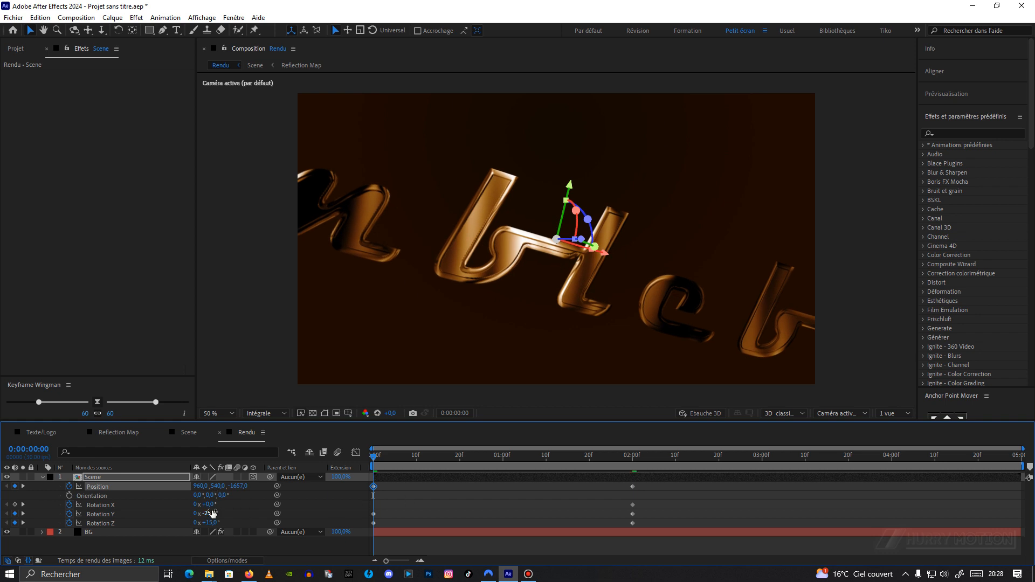
Apply Lissage de vitesse easing to all of the Scene layer's Position and Rotation keyframes.
drag(380, 460, 361, 530)
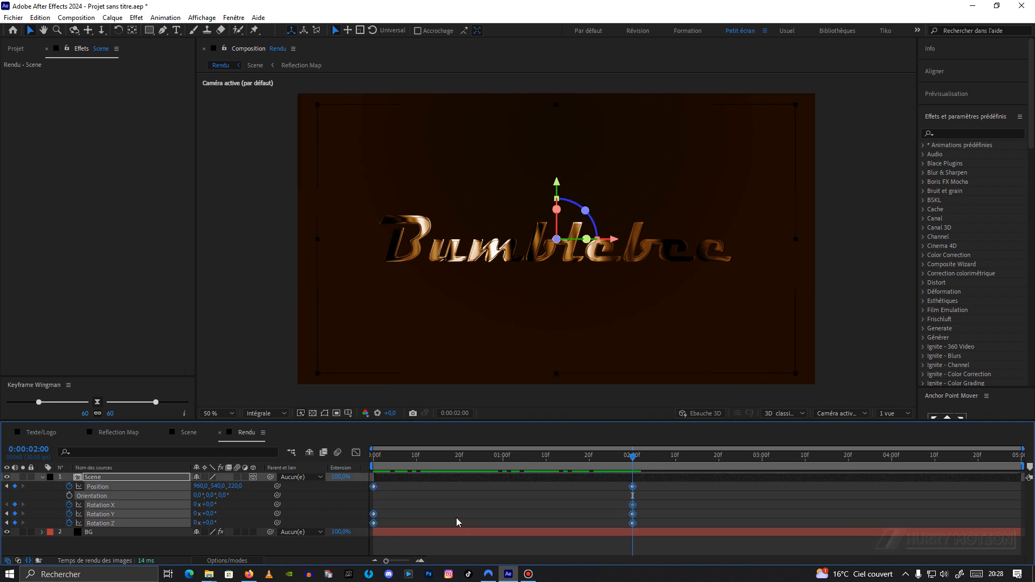
key(F9)
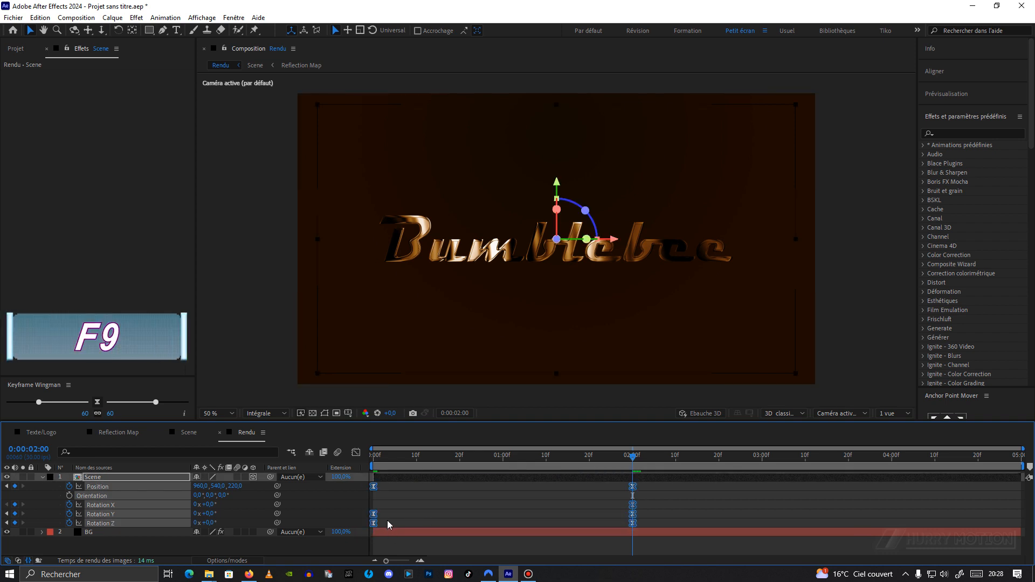
right_click(378, 524)
mouse_move(418, 515)
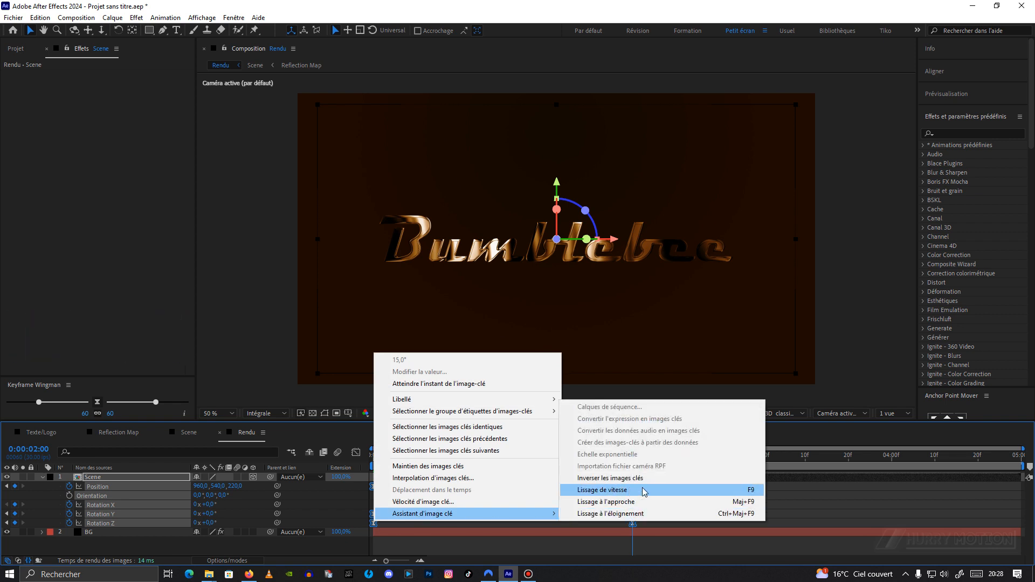
Reshape the Scene keyframes' speed curve so the intro peaks early and slows gradually toward 0:00:02:00, previewing the movement.
click(355, 453)
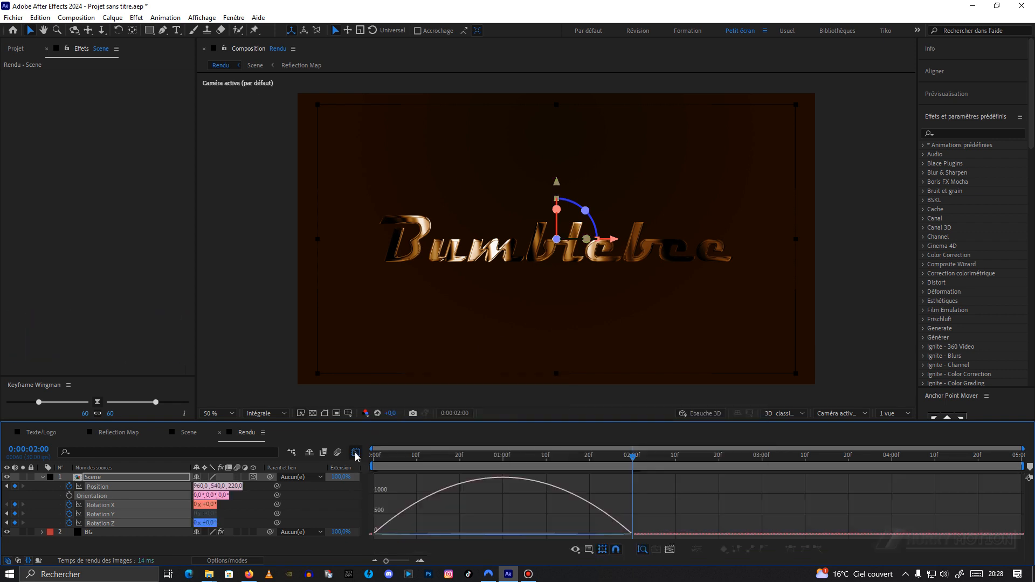
drag(678, 513, 589, 525)
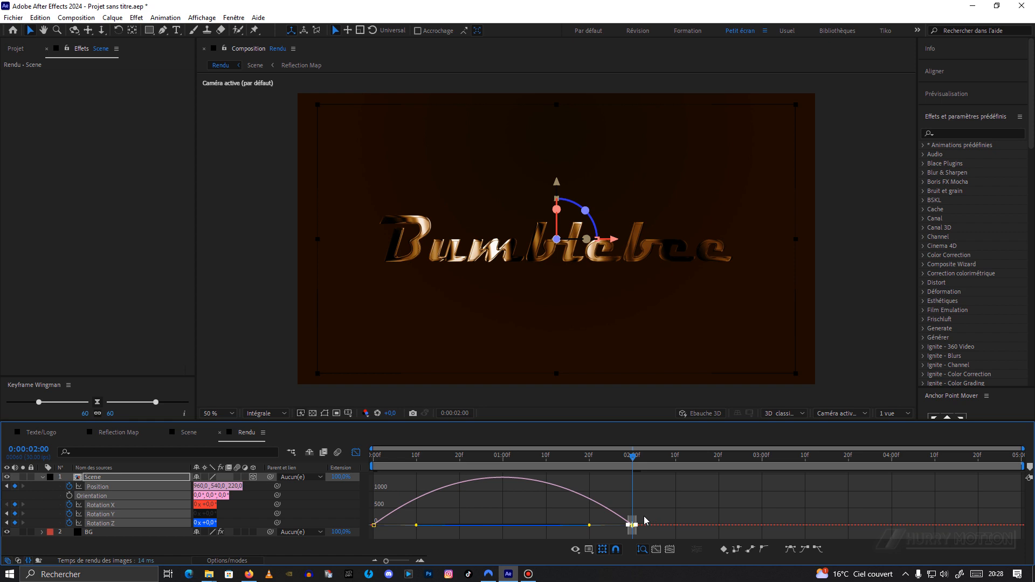
drag(658, 505, 478, 532)
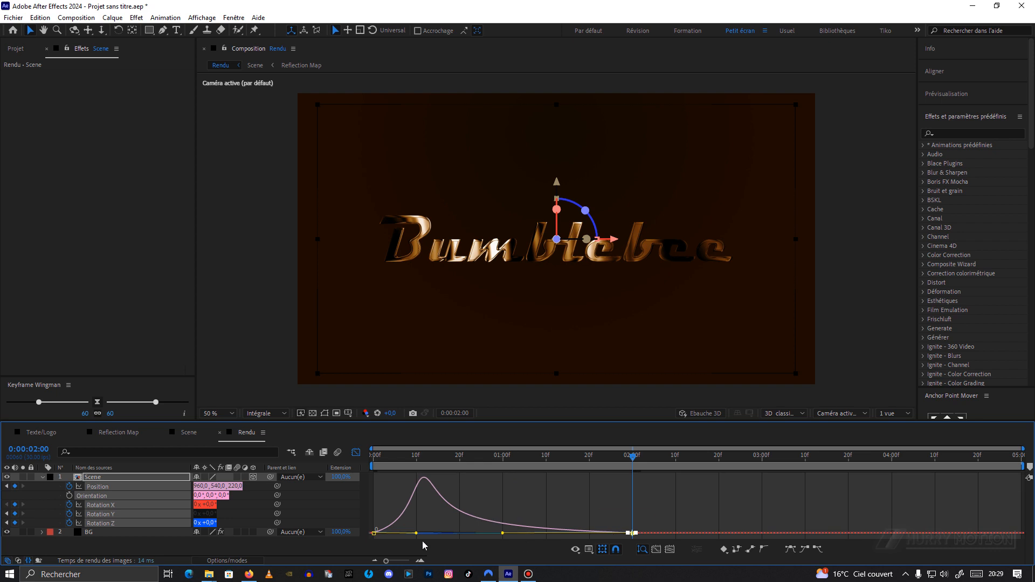
drag(633, 456, 348, 458)
key(space)
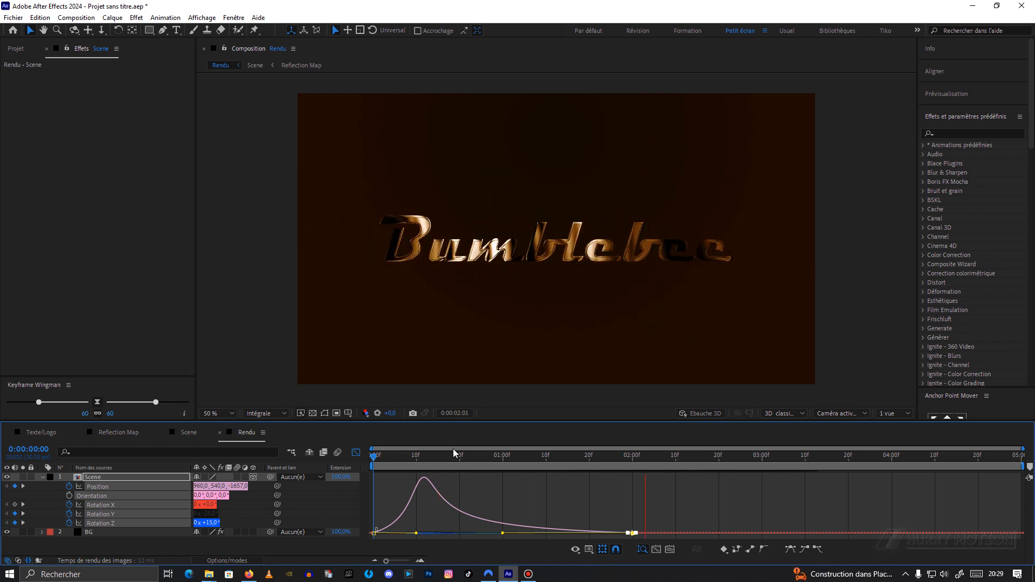
key(space)
click(356, 453)
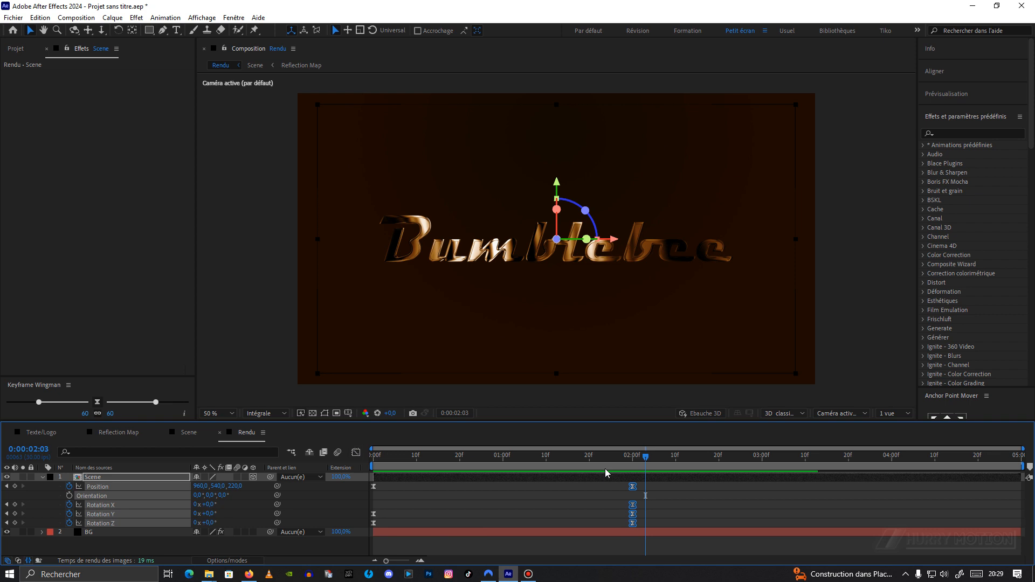
Create a black 1920 × 1080 solid named "Barres" above the Scene layer in the Rendu composition.
drag(646, 455, 72, 470)
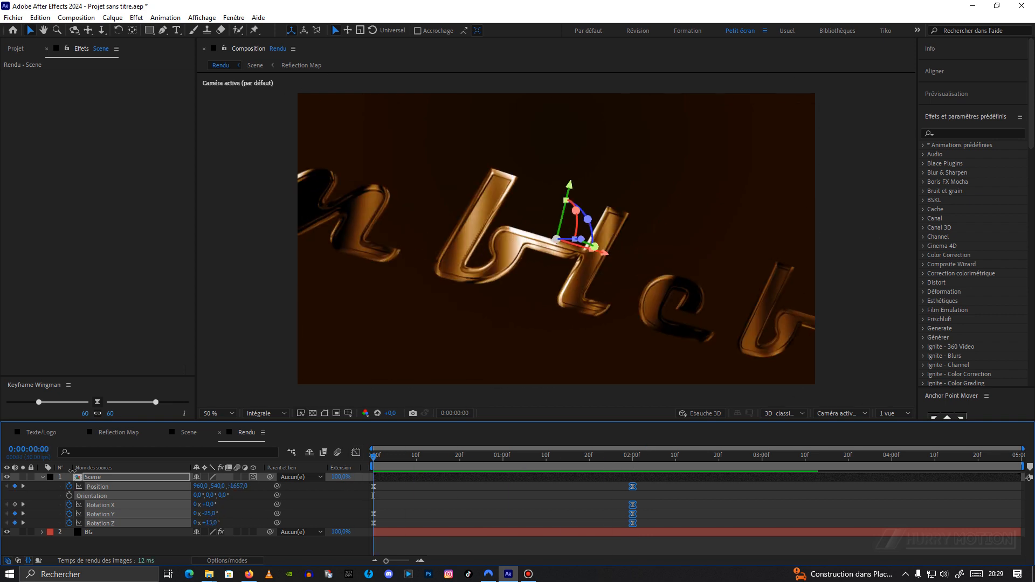
click(42, 477)
click(115, 507)
click(109, 480)
key(ctrl+y)
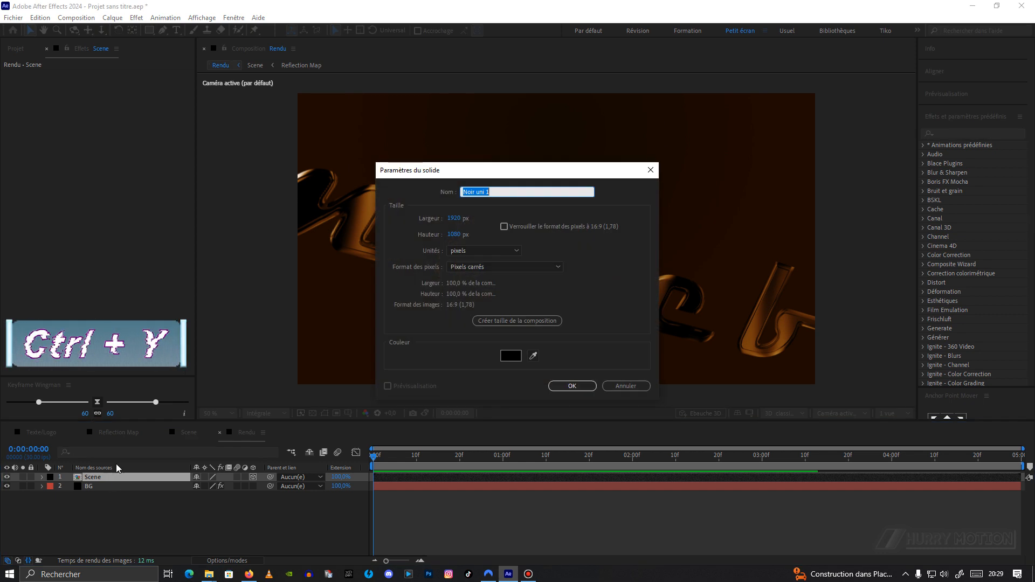
text(Bar)
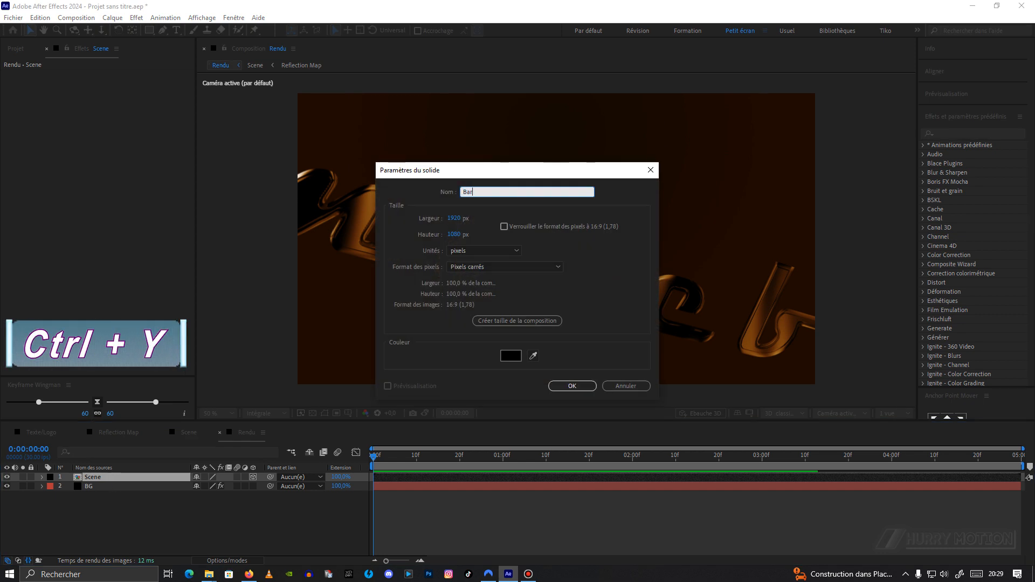
text(res)
click(563, 385)
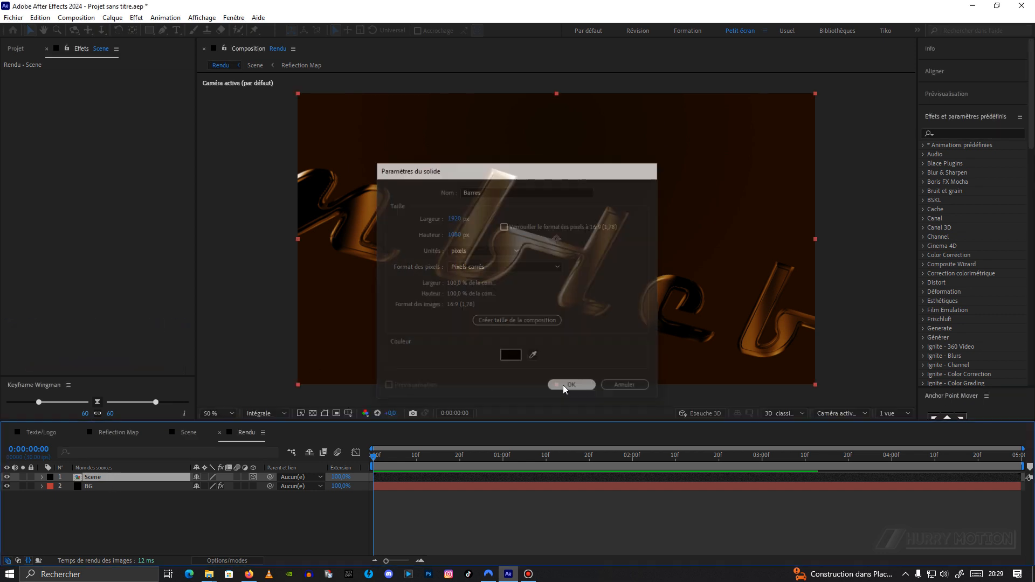
Apply CC Jaws to the Barres layer with Completion at 78 % and Height at 0 % to form cinematic bars.
key(ctrl+space)
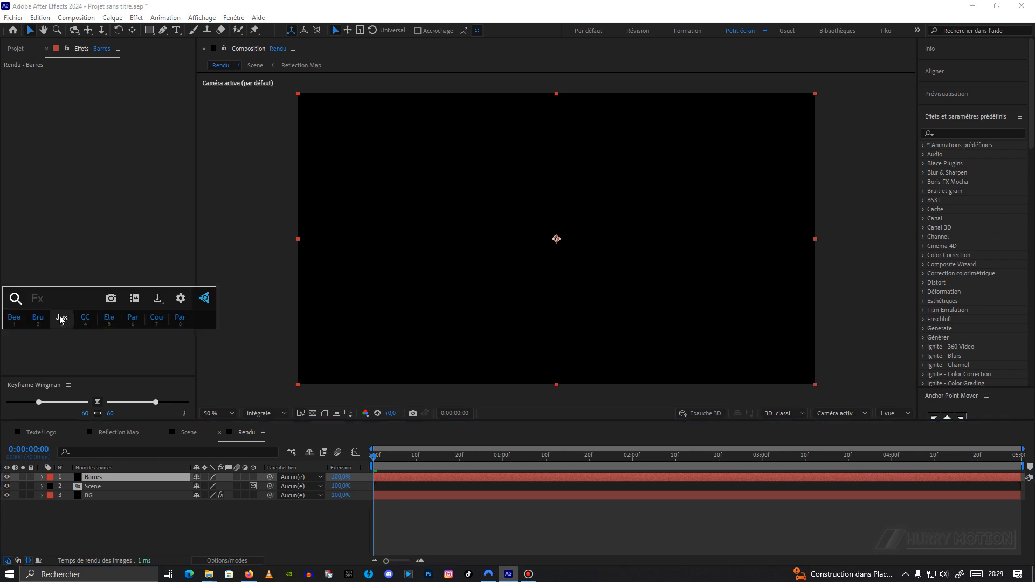
text(ja)
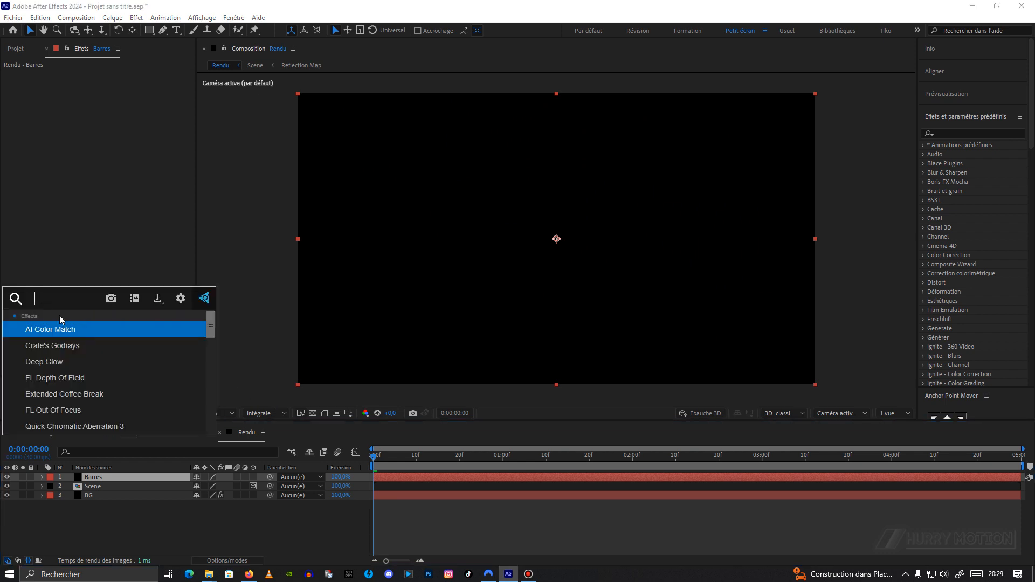
click(63, 330)
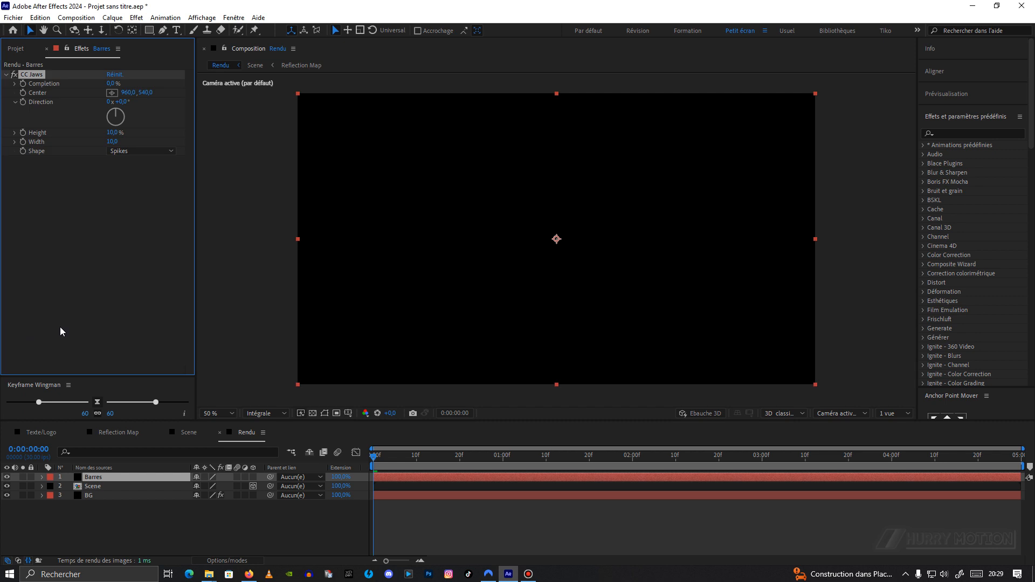
click(110, 83)
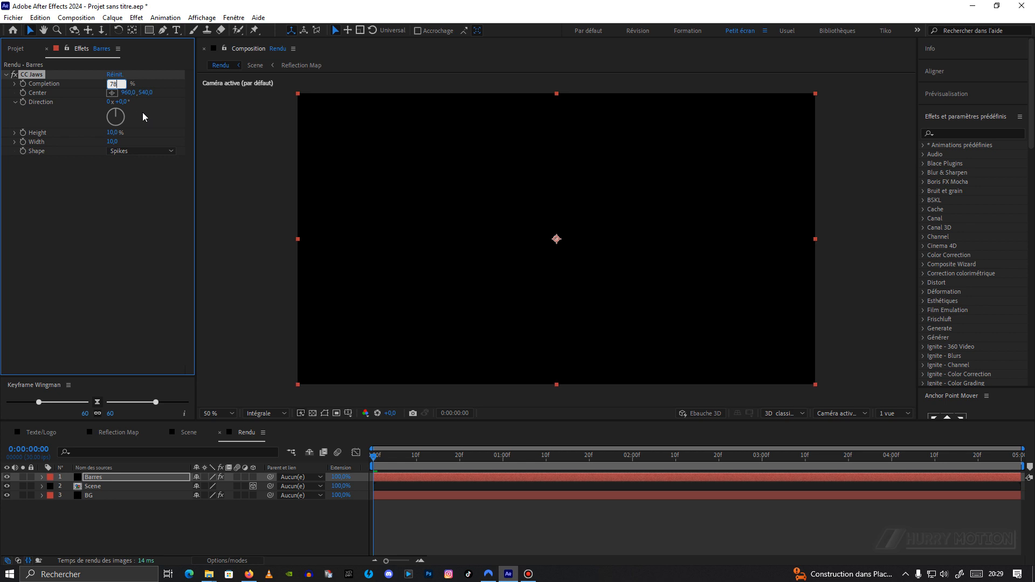
key(Return)
drag(111, 132, 4, 145)
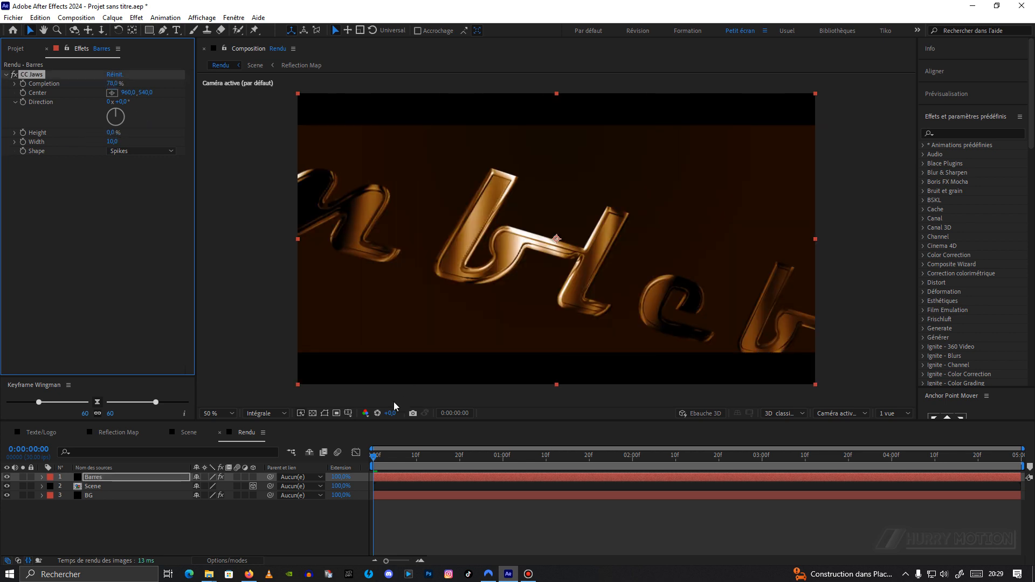
Import the Particles_04 video from the Glossy Logo folder into the project.
drag(377, 456, 481, 447)
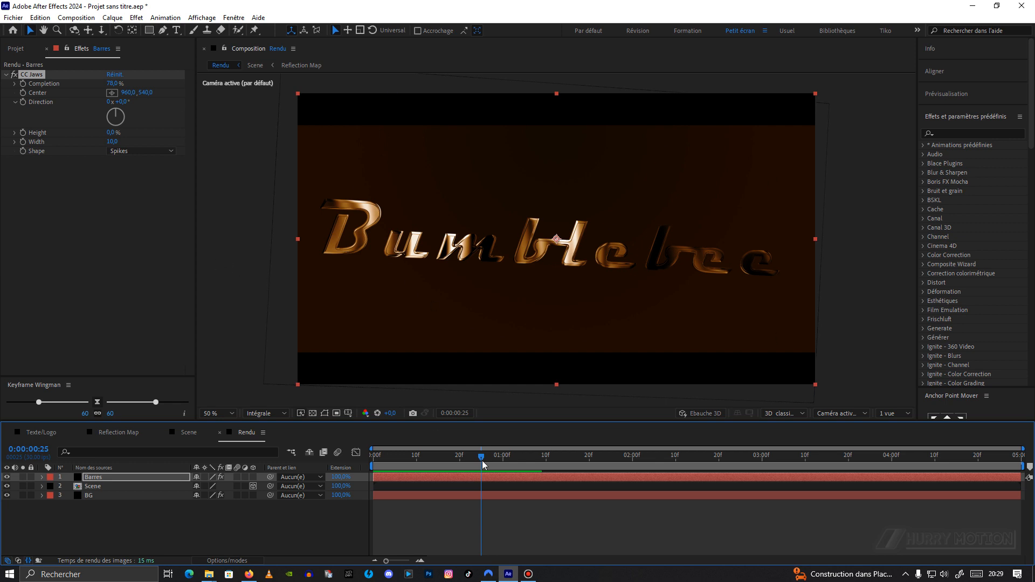
drag(481, 459, 507, 457)
click(16, 49)
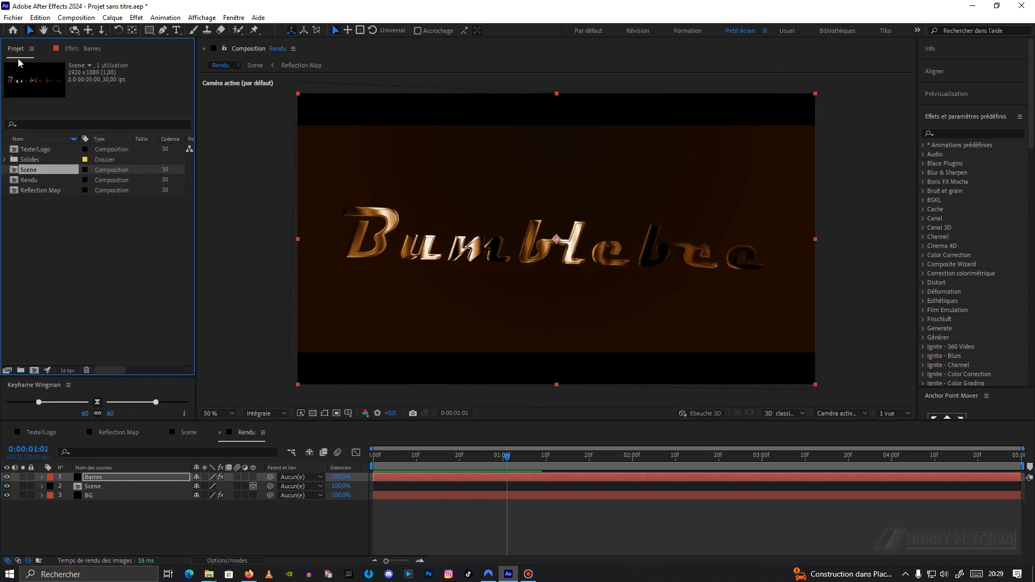
double_click(90, 245)
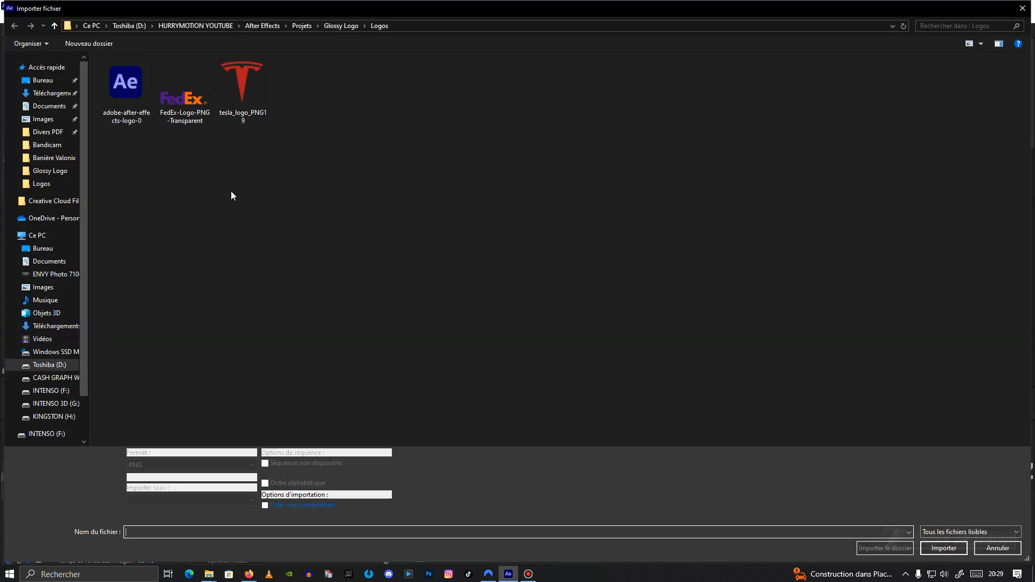
key(alt+Up)
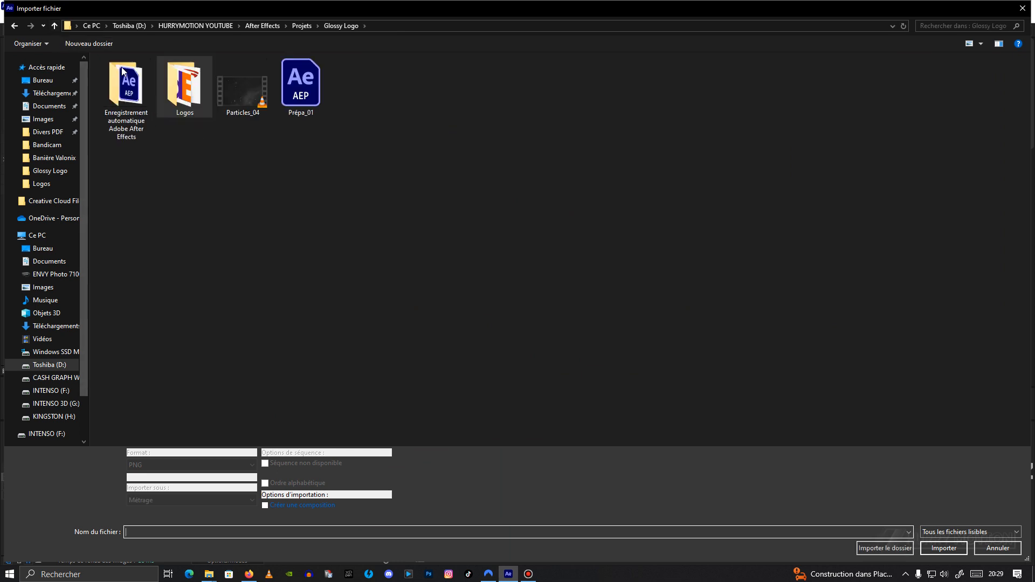
click(230, 87)
click(941, 548)
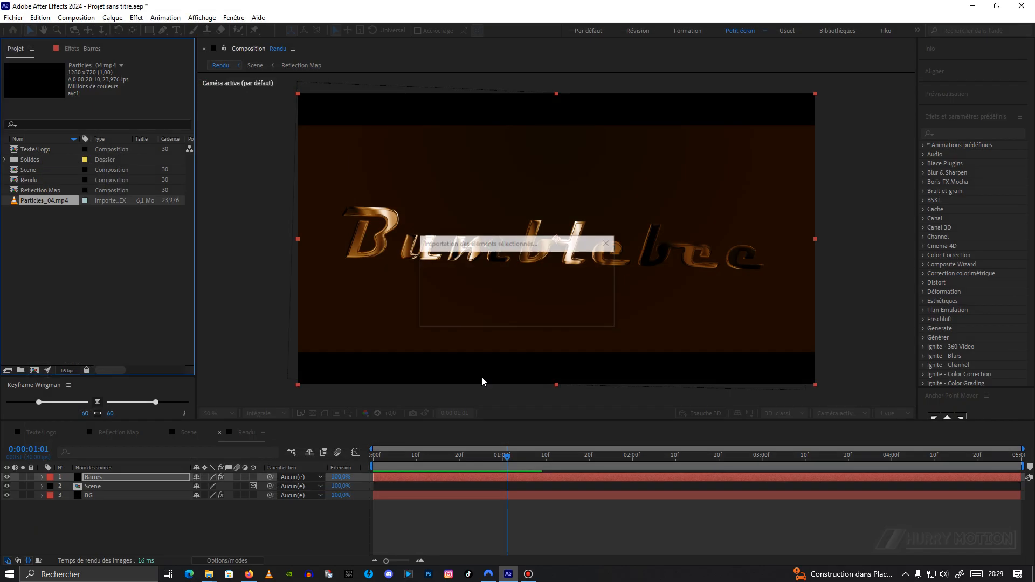
Place Particles_04.mp4 between the Barres and Scene layers and scale it up to about 200 % to fill the frame.
drag(50, 208, 108, 481)
key(s)
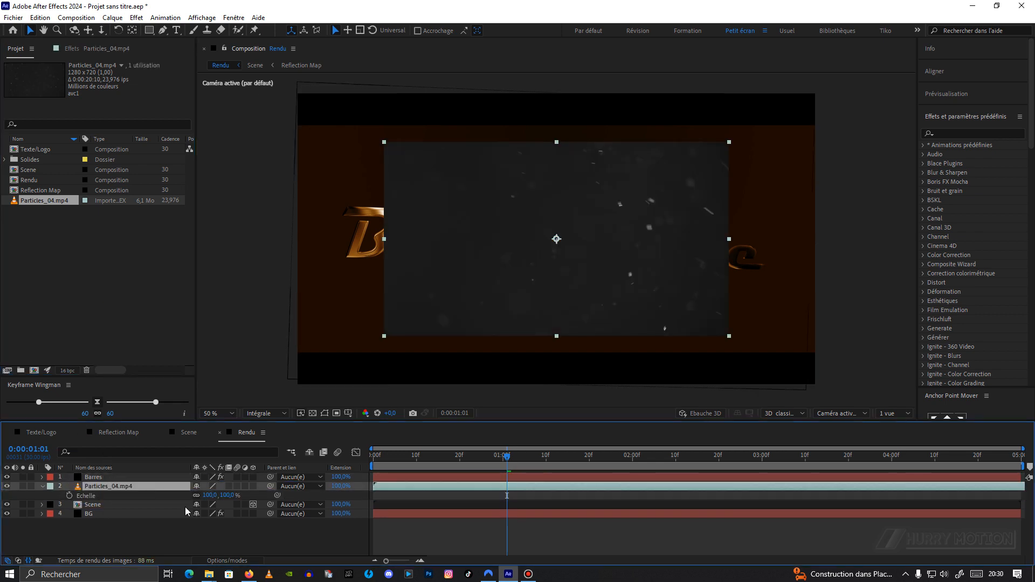
drag(213, 496, 225, 562)
Set the Particles_04.mp4 layer's blending mode to Addition.
click(225, 562)
click(206, 486)
click(247, 148)
click(208, 487)
click(243, 139)
mouse_move(517, 457)
mouse_down()
mouse_move(469, 457)
mouse_move(516, 457)
mouse_up()
Create an adjustment layer above Barres and rename it "Cc".
click(106, 476)
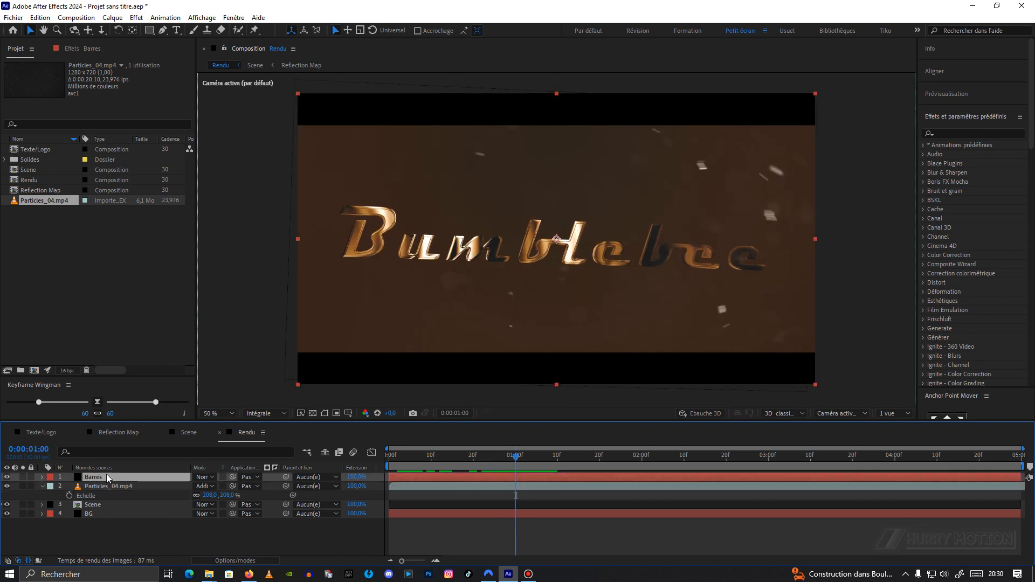
key(ctrl+alt+y)
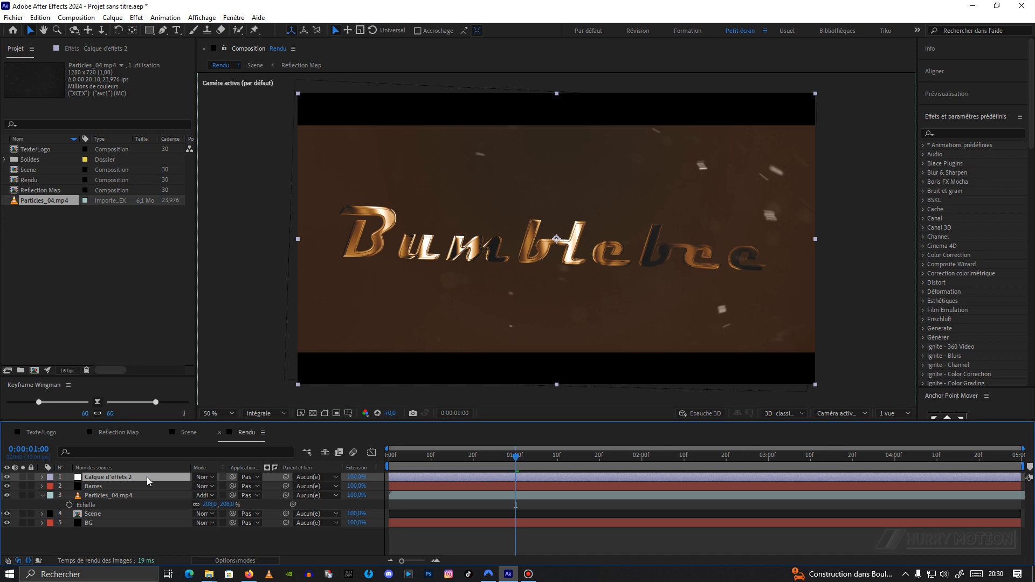
key(Return)
text(Cc)
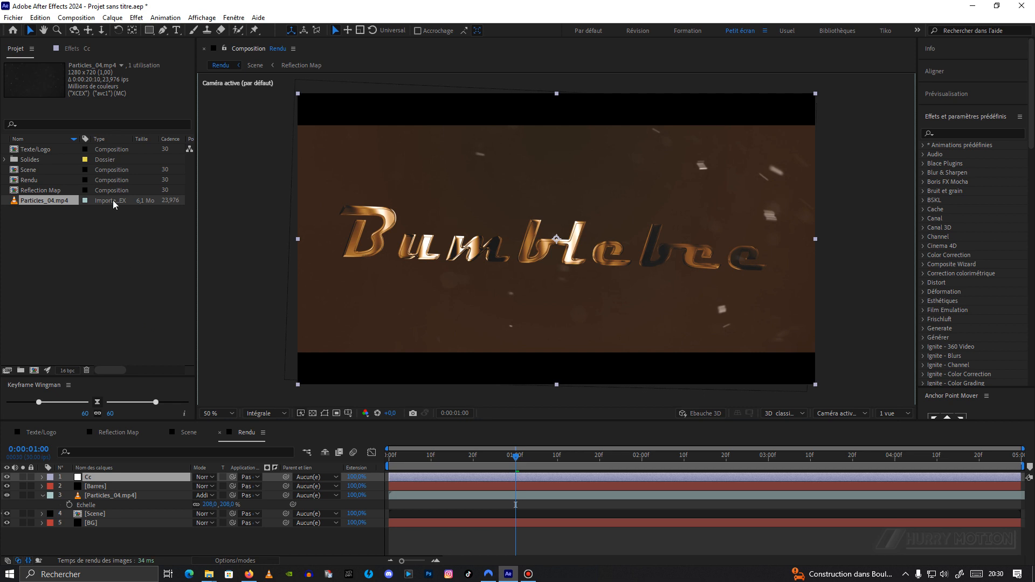
Apply the Courbes effect to the Cc layer and shape a gentle RVB S-curve that darkens shadows and brightens highlights.
click(69, 50)
drag(59, 215, 69, 218)
drag(125, 152, 120, 146)
drag(71, 217, 71, 218)
End the work area shortly after 0:00:02:00 and preview the graded animation.
key(space)
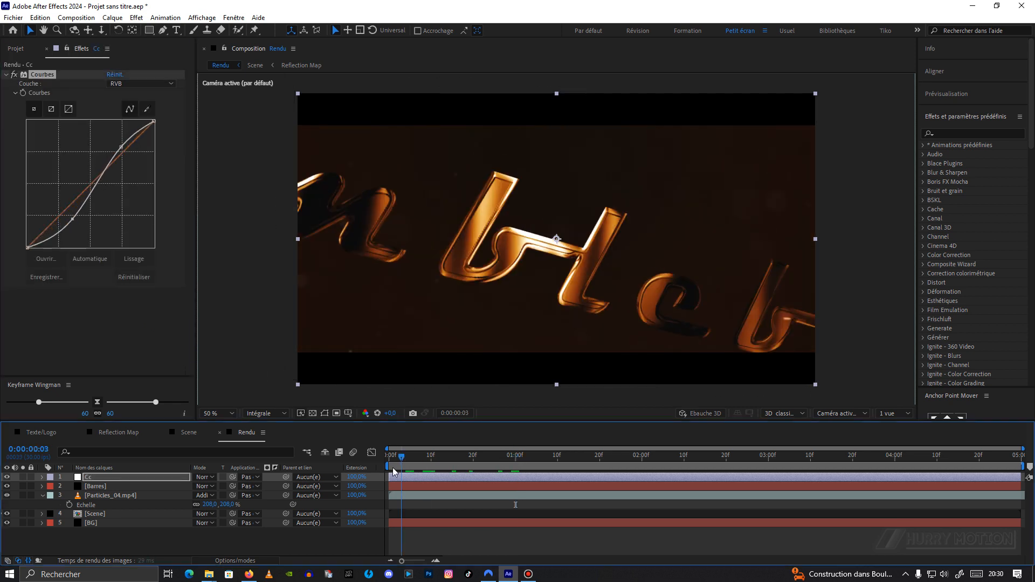
drag(608, 459, 311, 352)
key(n)
key(space)
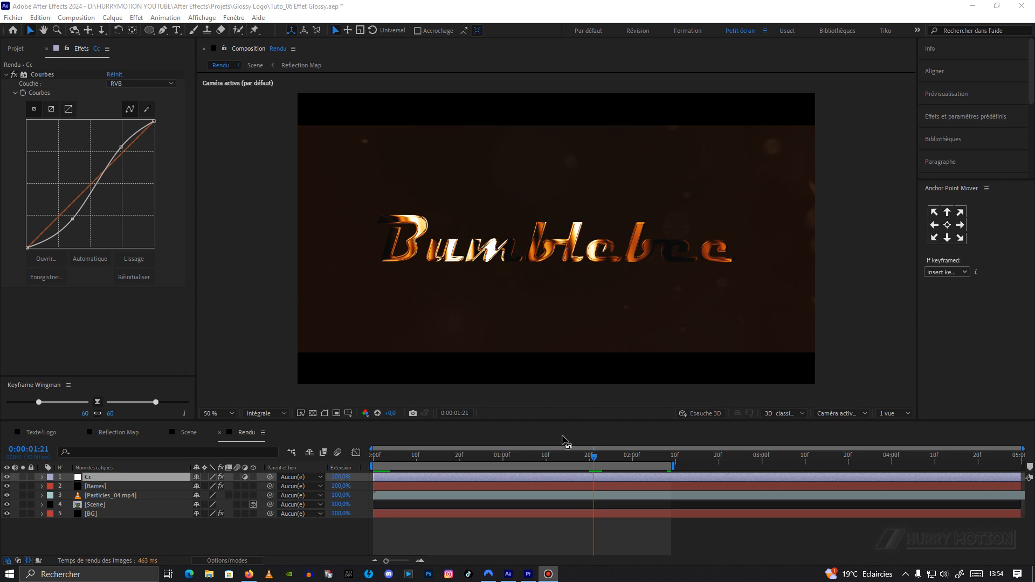
Add the Bruit effect to the Cc adjustment layer.
mouse_move(596, 461)
mouse_down()
mouse_move(609, 460)
mouse_move(594, 460)
mouse_up()
click(113, 343)
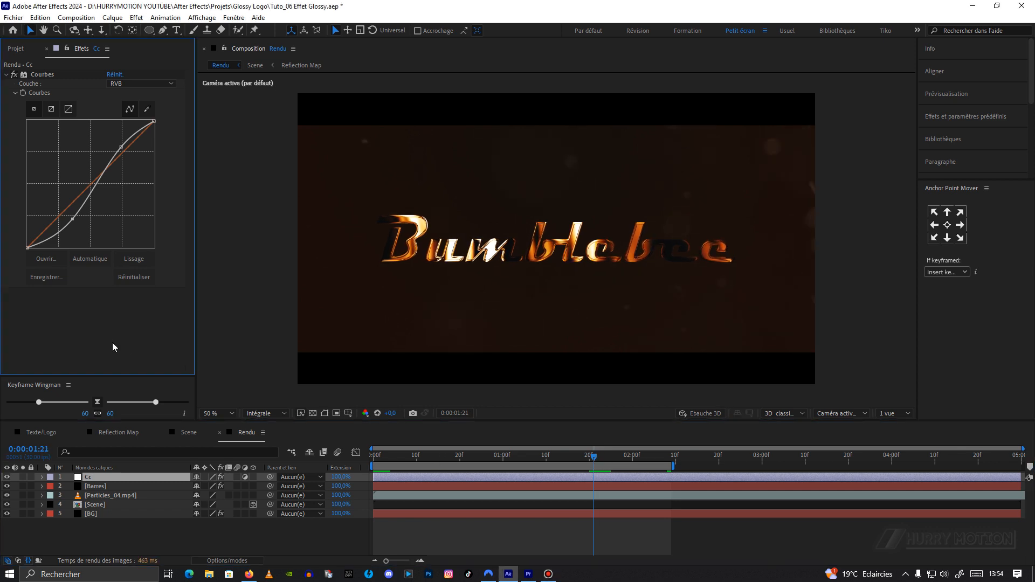
key(ctrl+space)
text(brui)
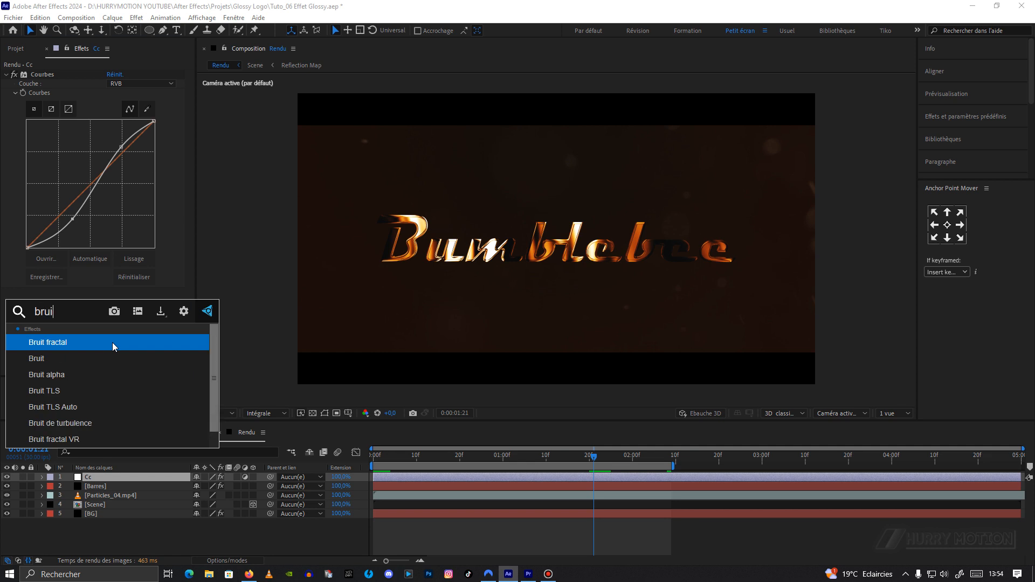
click(111, 358)
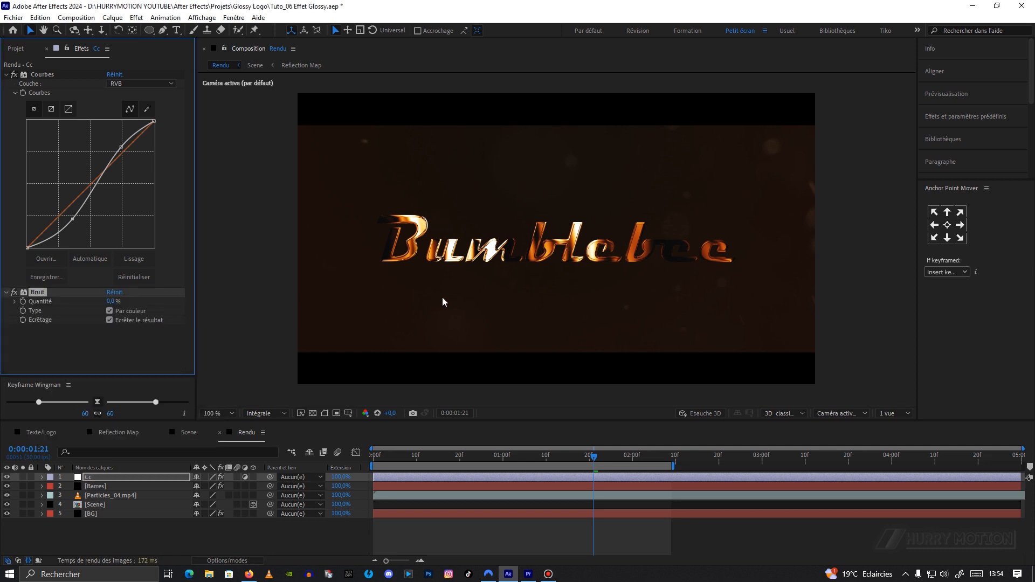
Set the Bruit effect's Quantité to 3 % and inspect the grain up close on neighbouring frames.
click(110, 301)
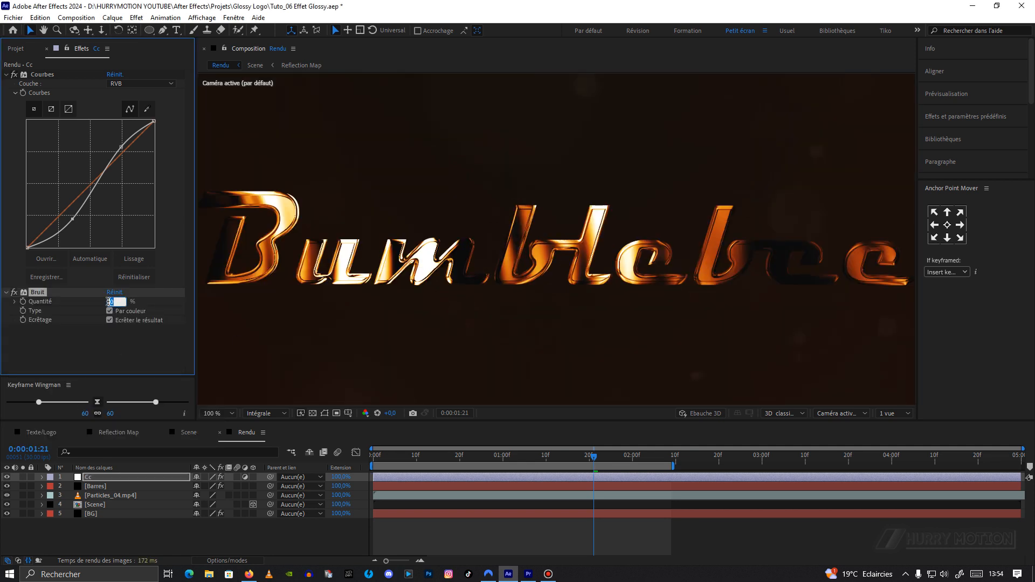
text(3)
key(Return)
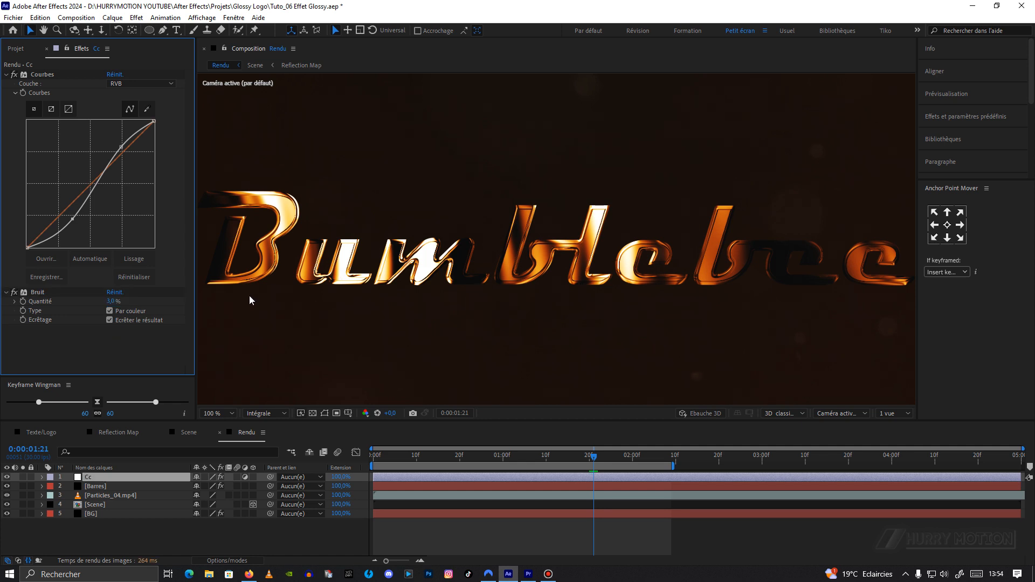
key(Page_Down)
scroll(552, 323, up, 4)
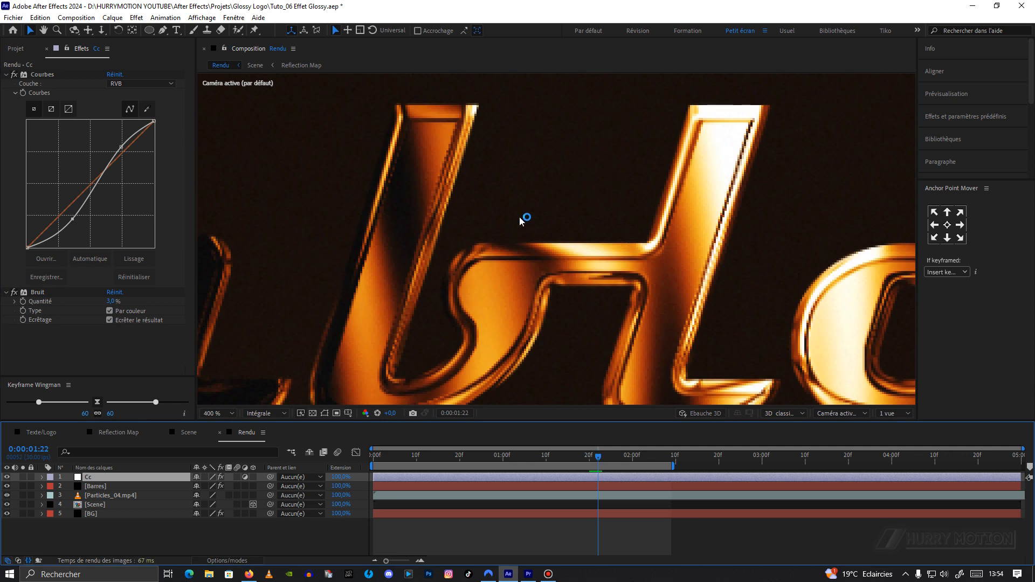
mouse_move(600, 459)
mouse_down()
mouse_move(577, 459)
mouse_move(594, 459)
mouse_up()
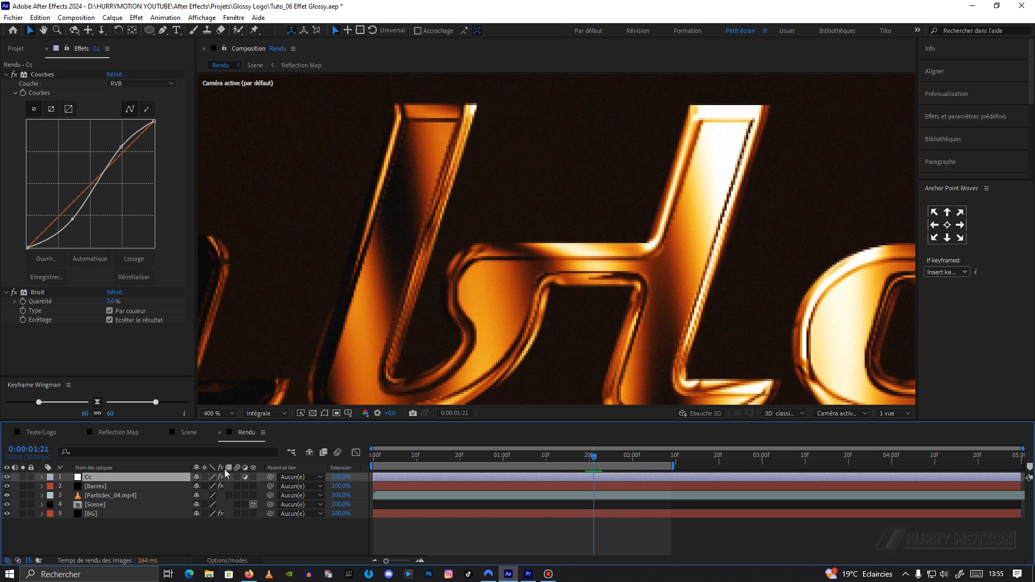
Enable motion blur on the Scene layer in Rendu and on all five layers inside the Scene composition.
click(112, 505)
click(237, 504)
click(193, 436)
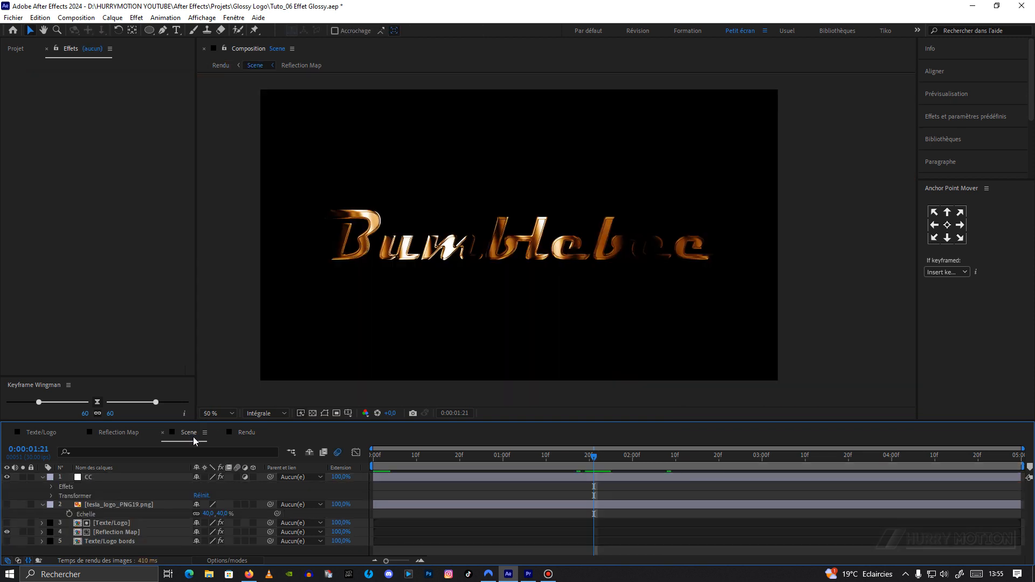
click(42, 477)
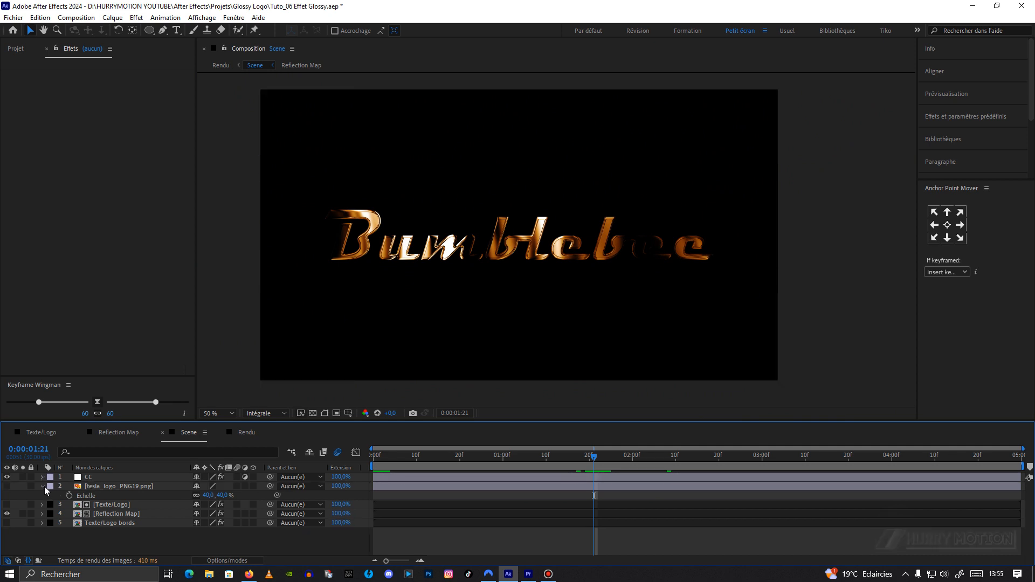
click(43, 486)
drag(237, 477, 238, 513)
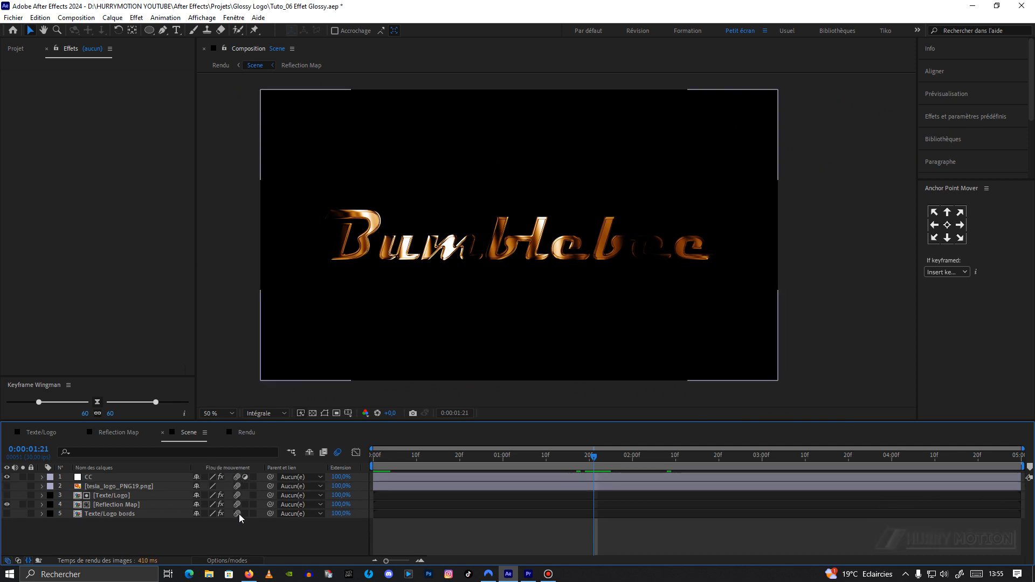
Disable motion blur on Scene's CC and tesla_logo_PNG19.png layers and preview the animation in the Rendu composition.
click(237, 477)
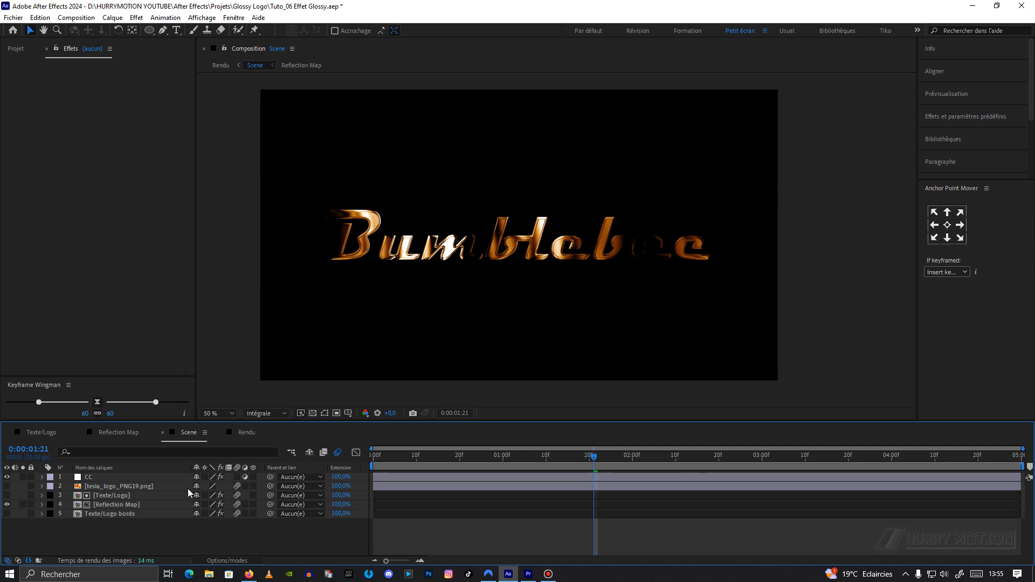
click(237, 486)
click(249, 433)
click(551, 457)
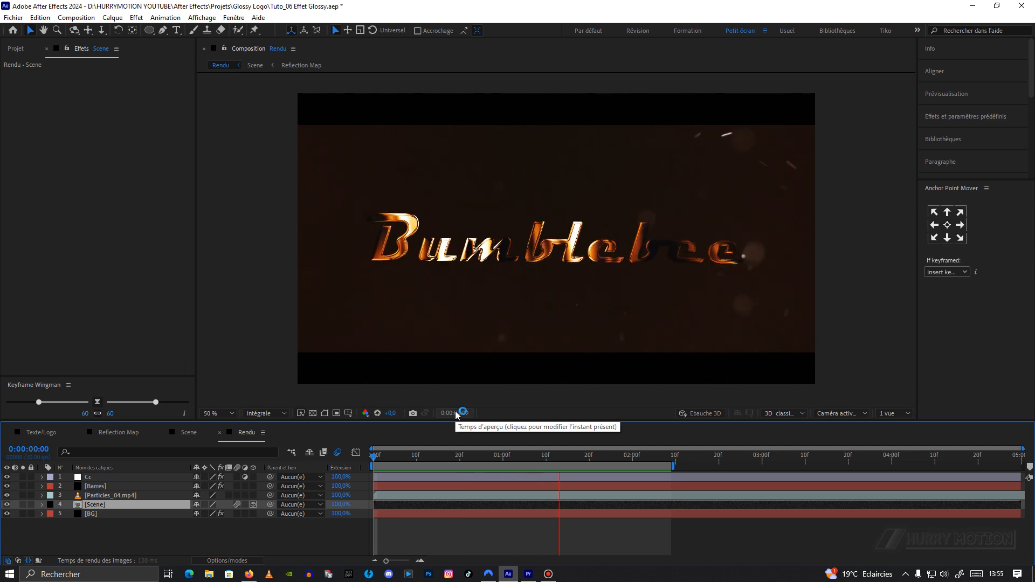
key(space)
drag(568, 456, 532, 441)
key(space)
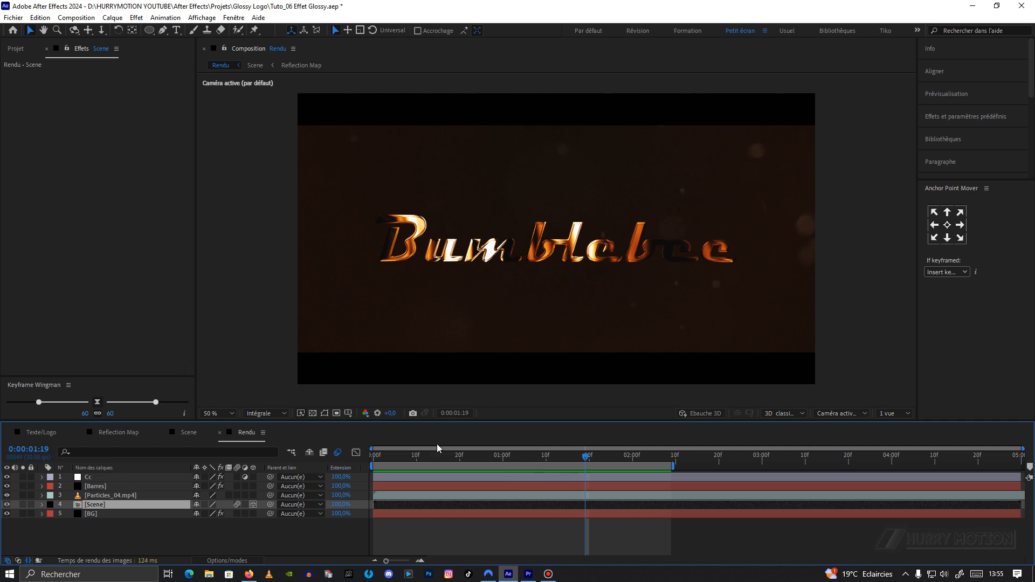
Hide the Bumblebee text and show tesla_logo_PNG19.png in the Texte/Logo composition, and check the swapped logo in Rendu.
click(37, 433)
click(70, 495)
click(42, 477)
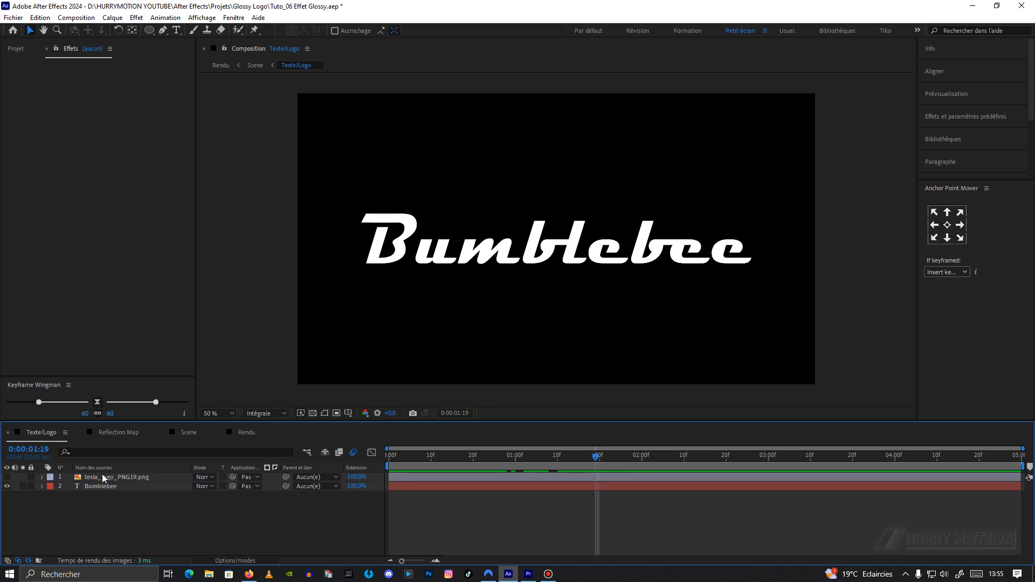
click(7, 486)
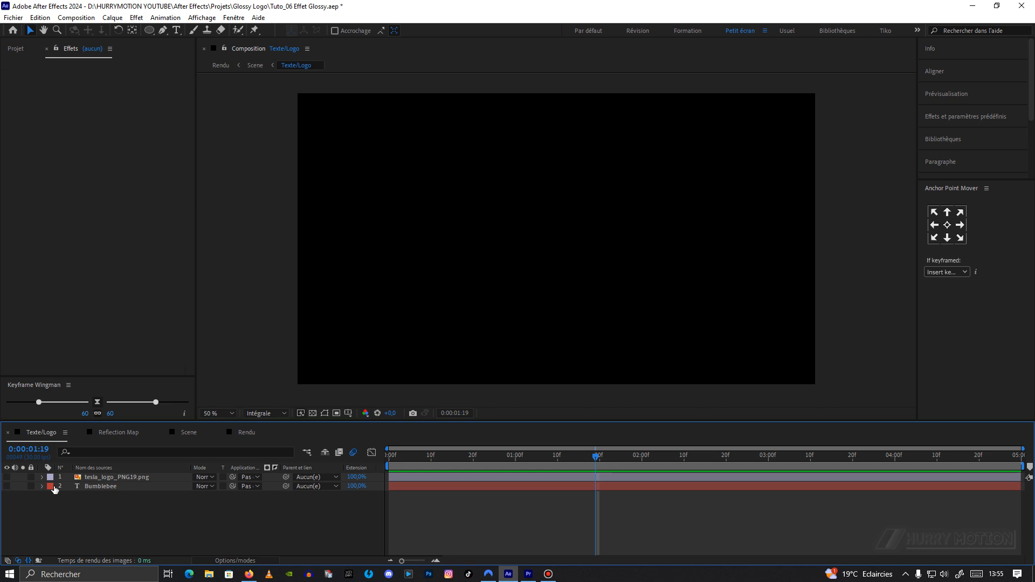
click(7, 477)
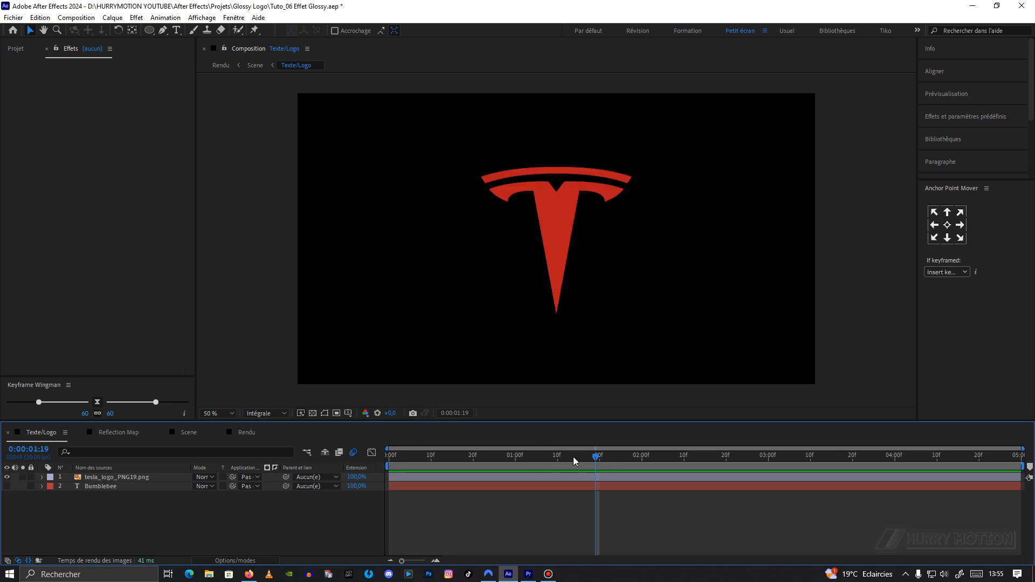
mouse_move(597, 460)
mouse_down()
mouse_move(545, 461)
mouse_move(599, 460)
mouse_up()
click(245, 432)
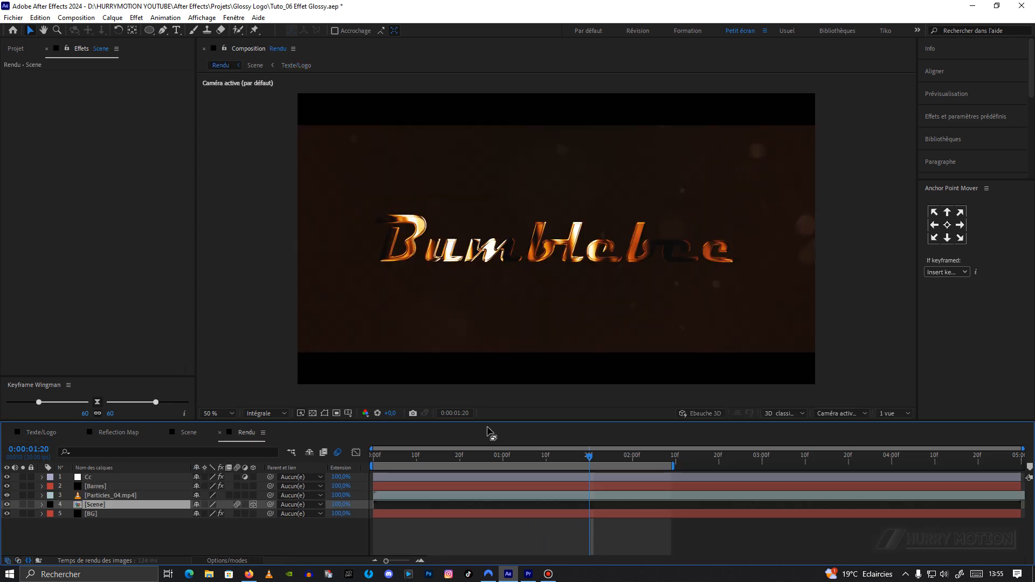
mouse_move(589, 461)
mouse_down()
mouse_move(499, 461)
mouse_move(589, 460)
mouse_up()
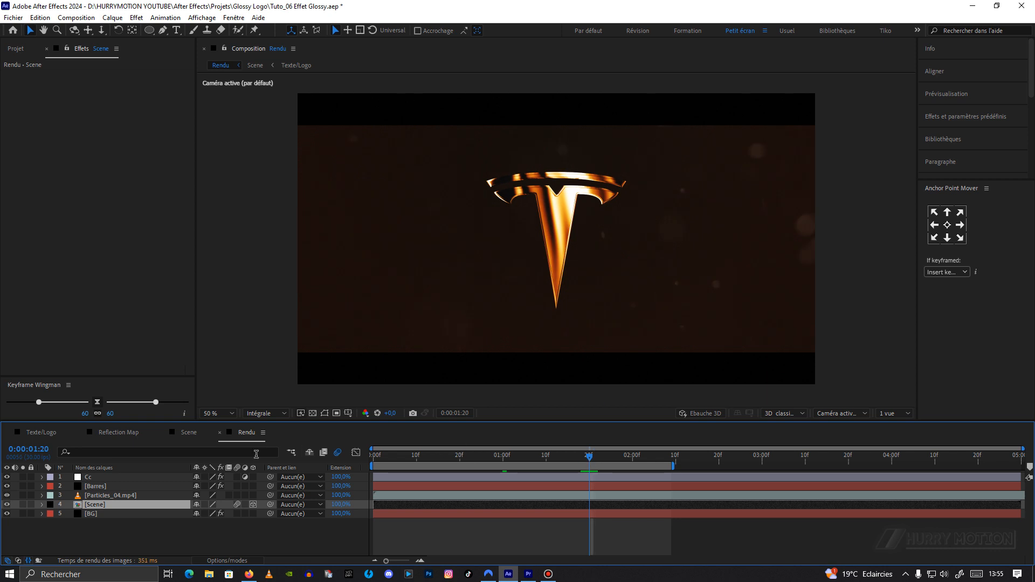
Show the tesla_logo_PNG19.png overlay in Scene to examine its tint and blending mode, and hide it again.
click(183, 434)
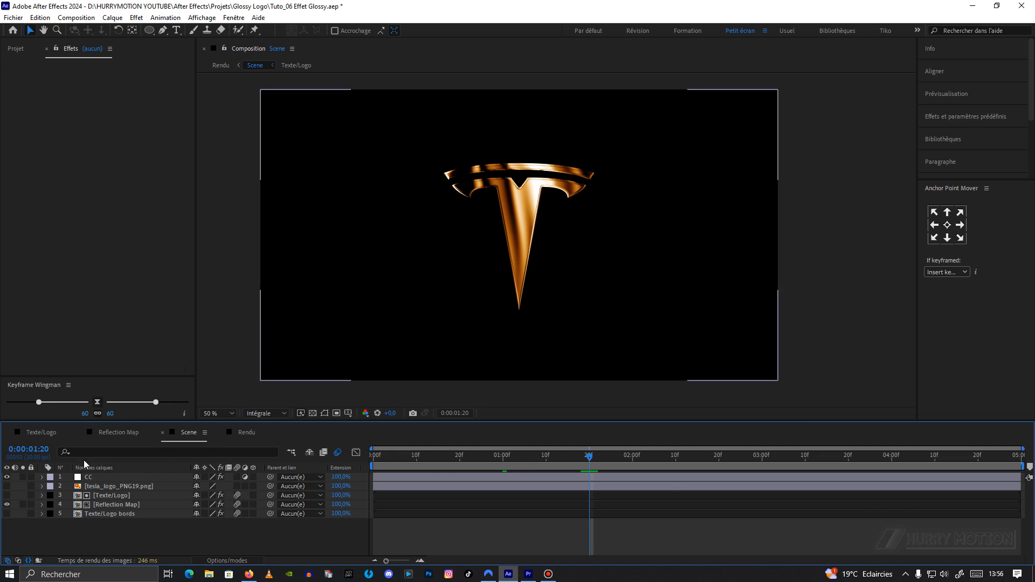
click(7, 487)
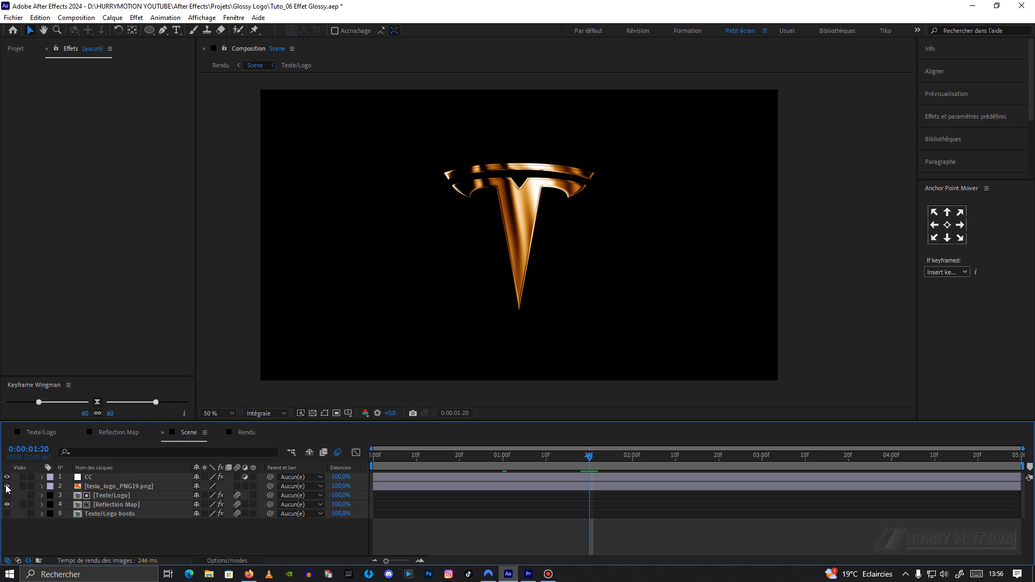
click(108, 487)
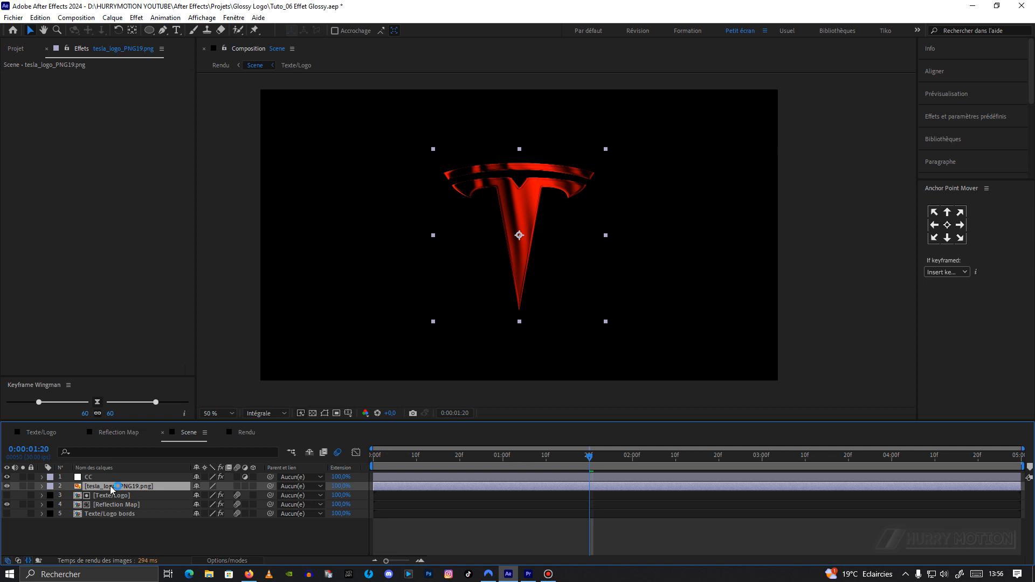
click(217, 560)
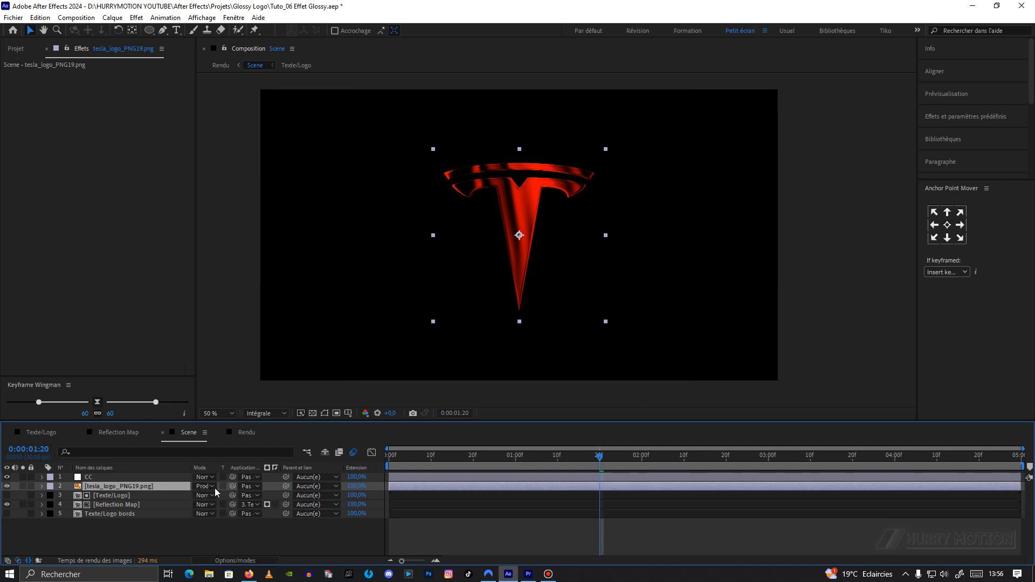
click(7, 486)
Reset the CC layer's Courbes 2 curves in Scene, reshape the RVB, Rouge and Vert curves for a glossy red logo, and check neighbouring frames.
click(94, 476)
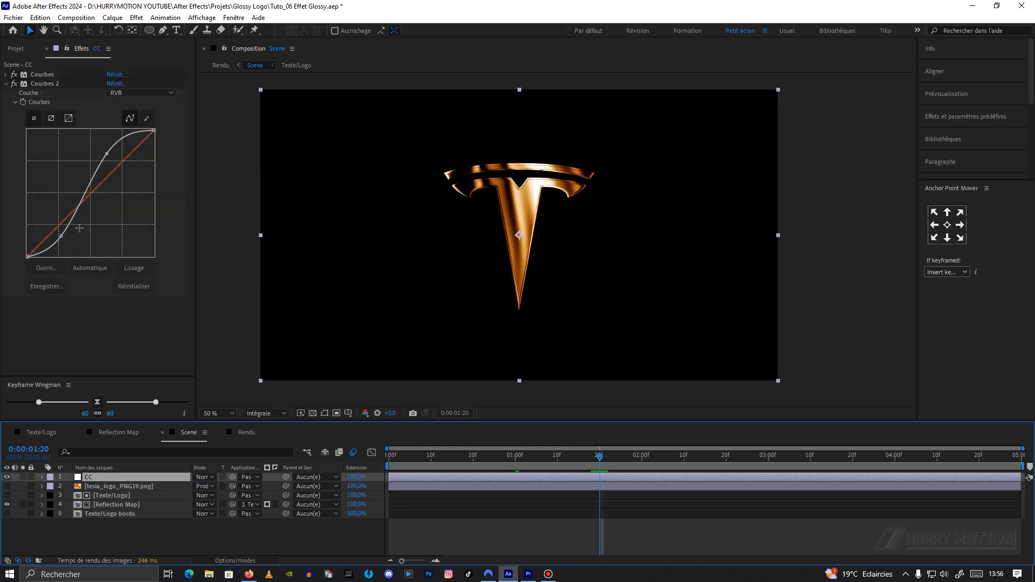
drag(106, 155, 82, 184)
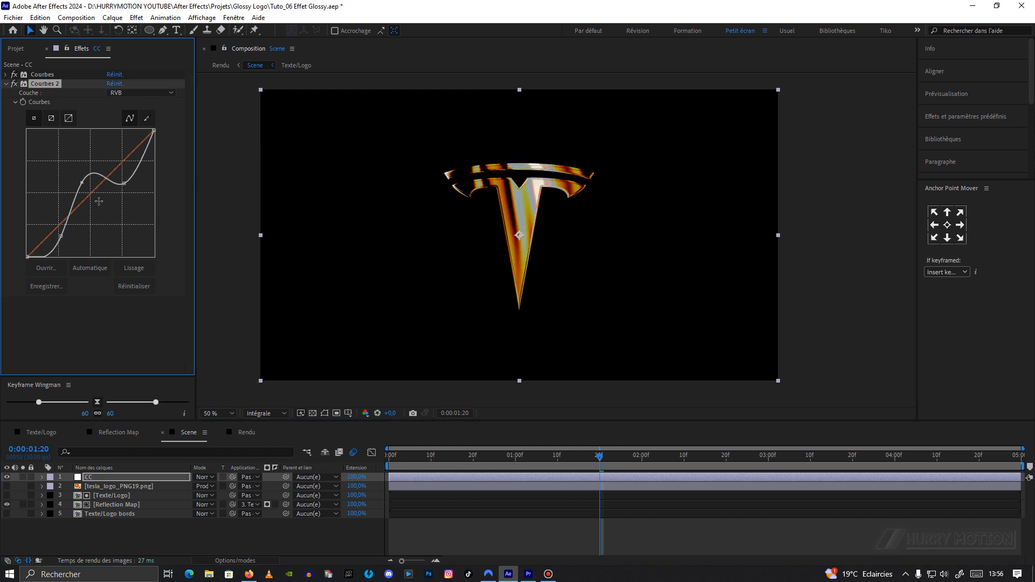
click(136, 287)
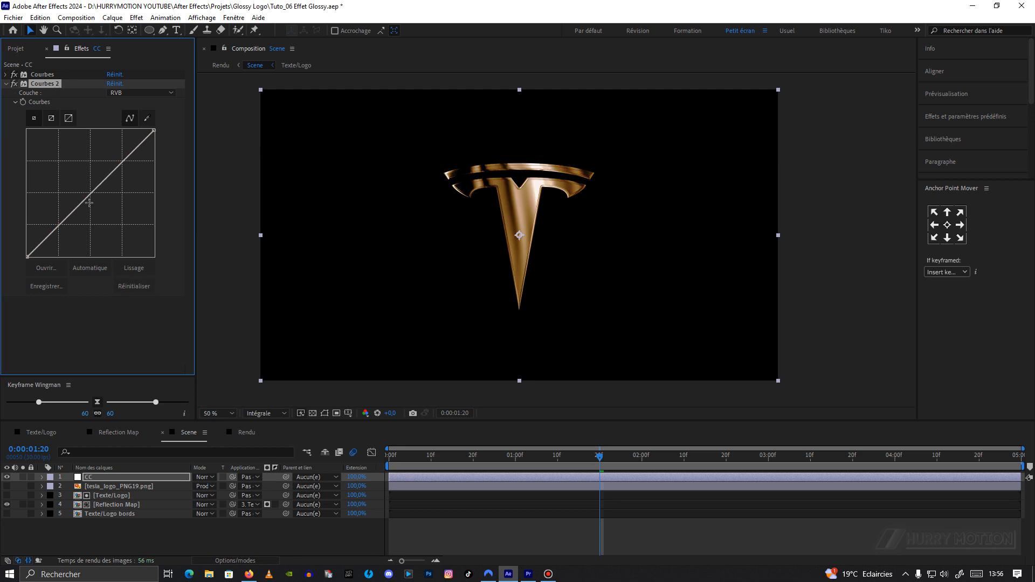
drag(90, 194, 101, 212)
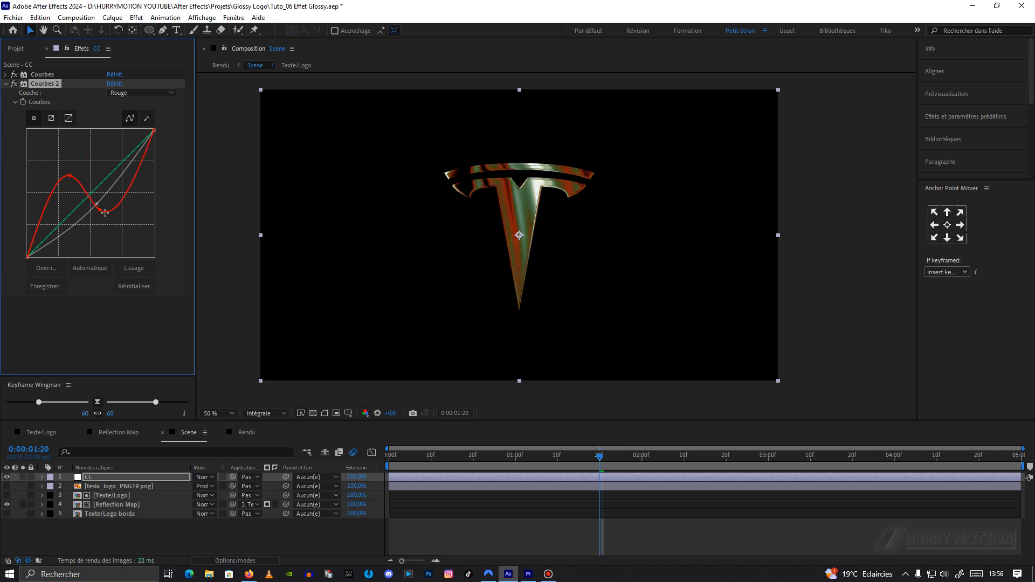
ctrl+click(104, 212)
mouse_move(98, 205)
mouse_down()
mouse_move(110, 221)
mouse_move(98, 206)
mouse_up()
mouse_move(600, 456)
mouse_down()
mouse_move(416, 451)
mouse_move(671, 456)
mouse_move(416, 457)
mouse_move(597, 465)
mouse_up()
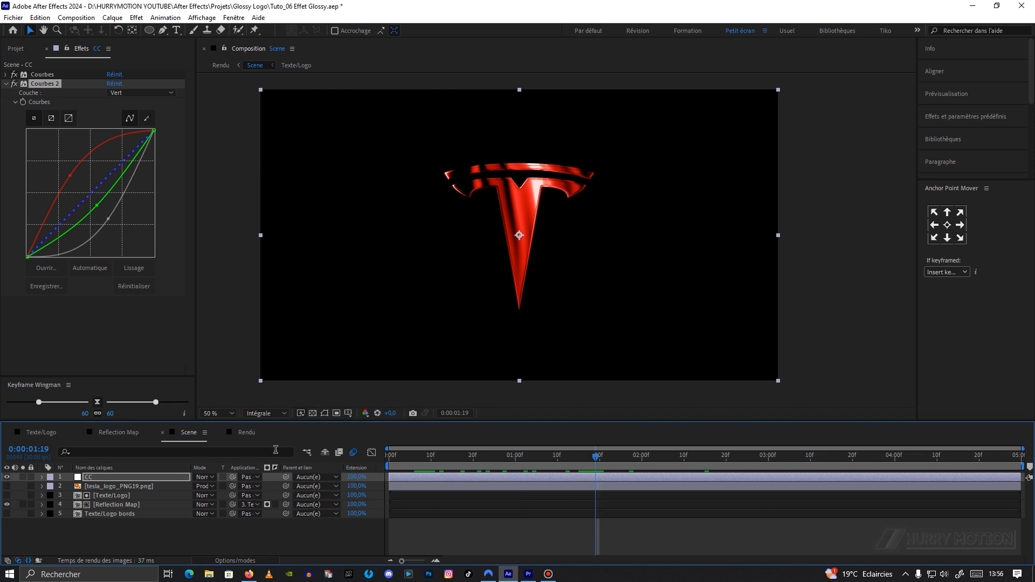